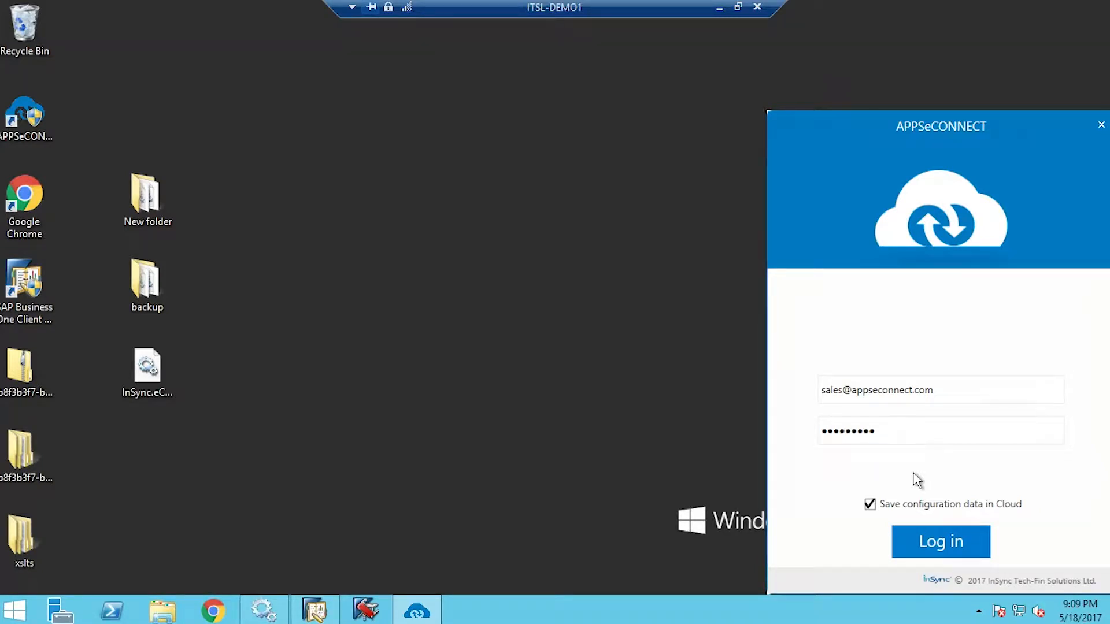
Log in to APPSeCONNECT, check the BigcommerceSAPB1 sync entries, then minimize the remote session
click(940, 547)
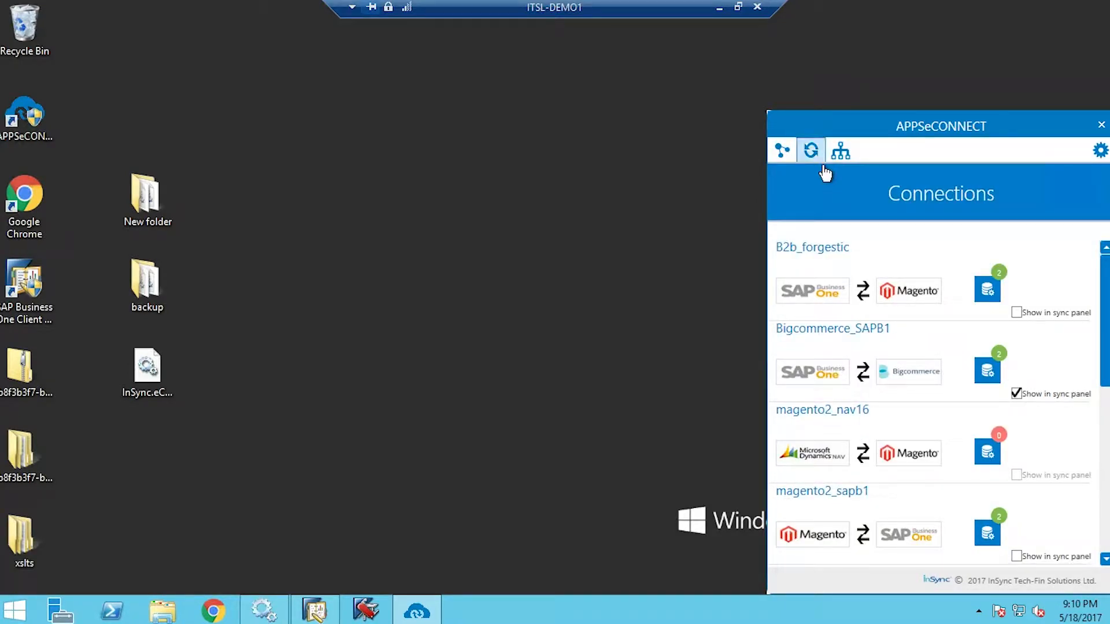
click(811, 151)
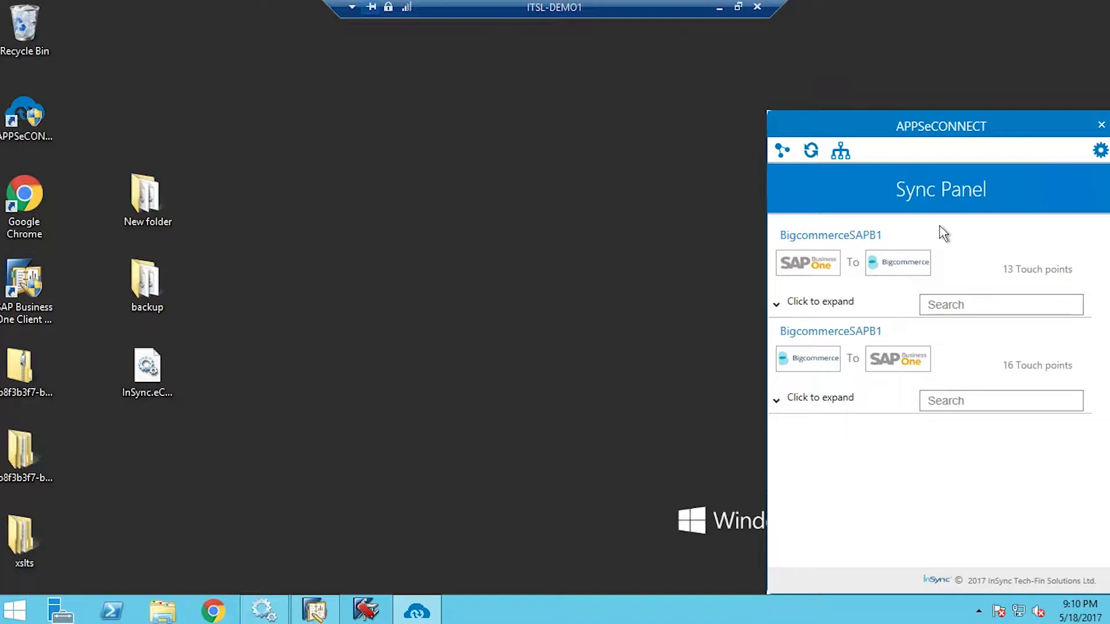
click(793, 315)
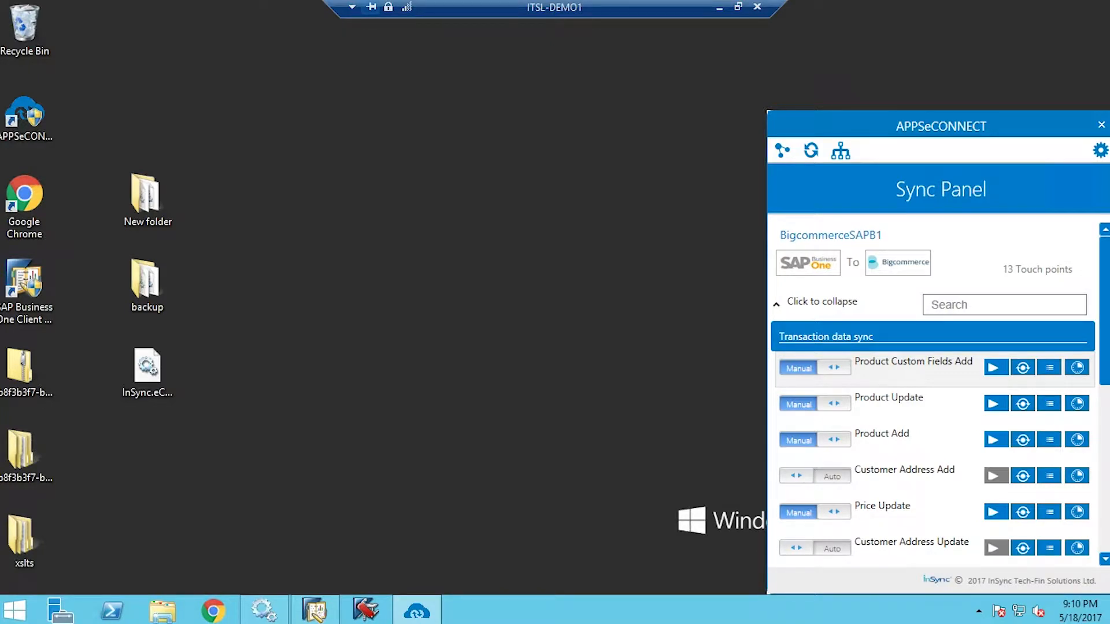
click(720, 8)
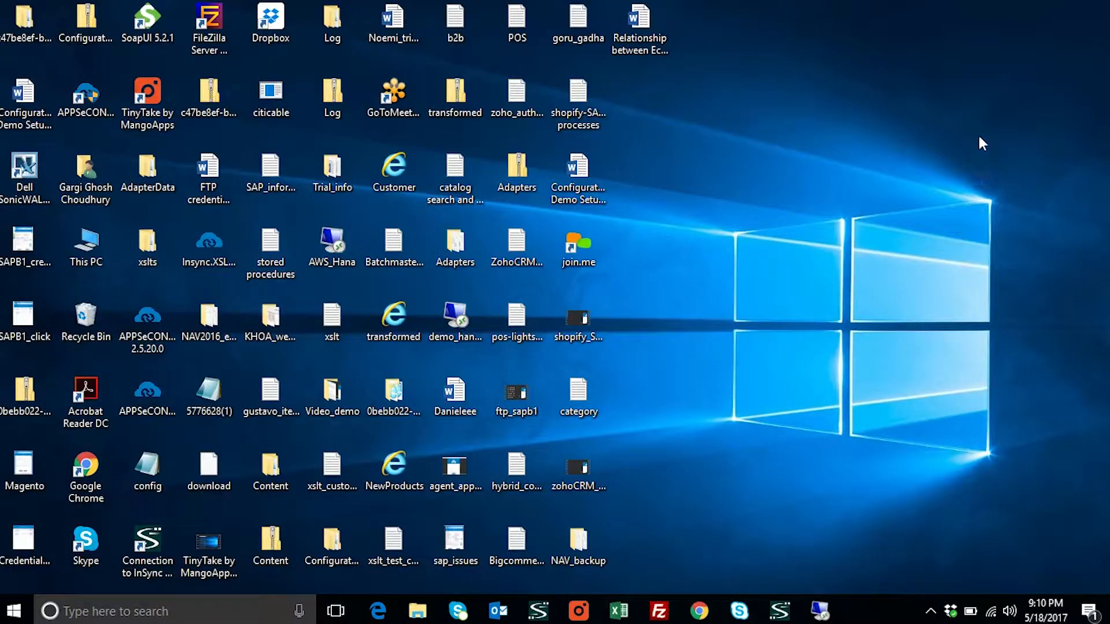
Bring the InSync Demo store back up and sign out from My Account
click(699, 611)
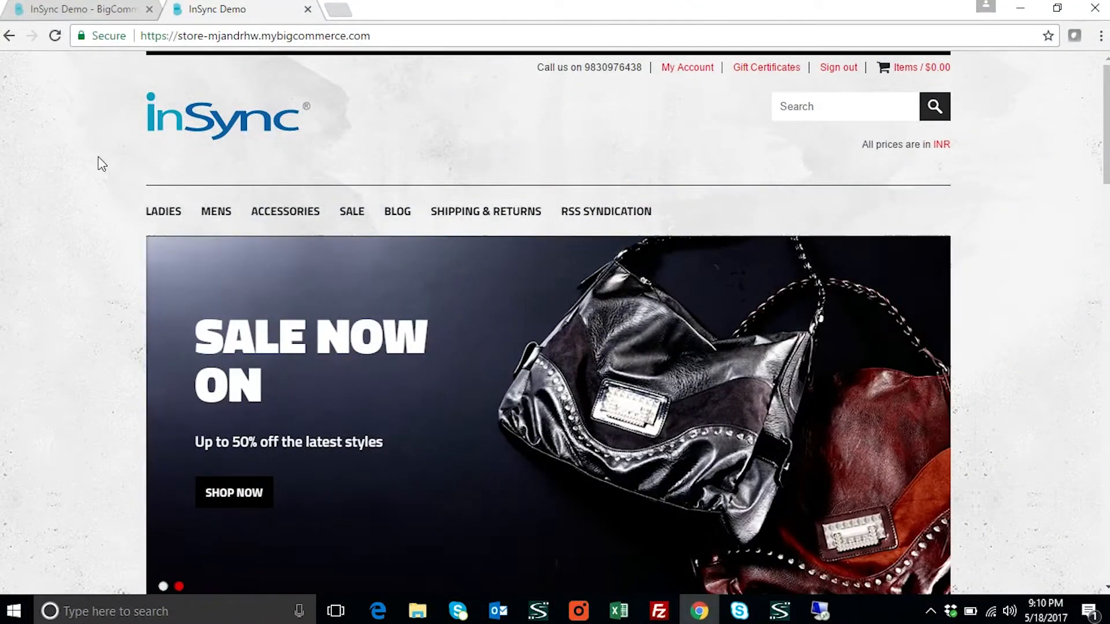
scroll(700, 451, down, 6)
scroll(752, 513, down, 6)
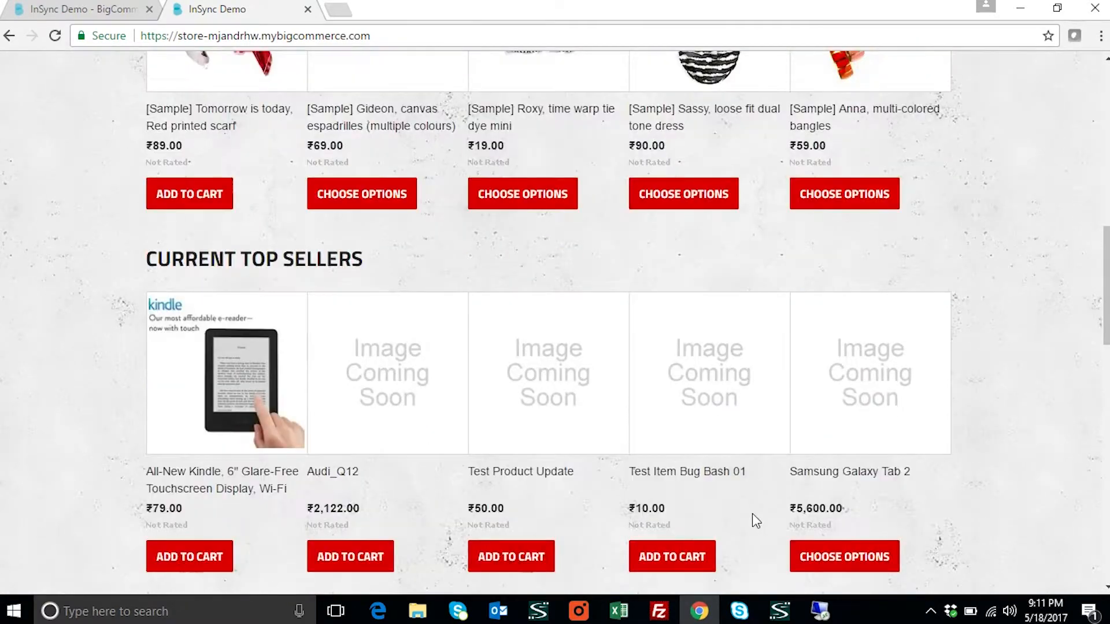
scroll(755, 516, up, 10)
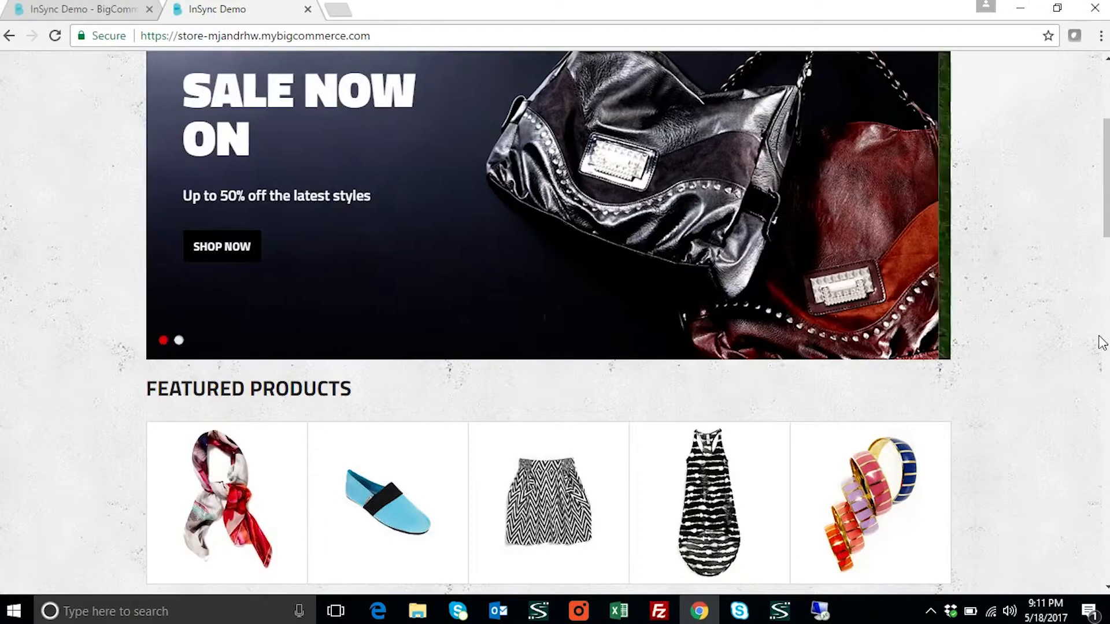
scroll(983, 350, up, 4)
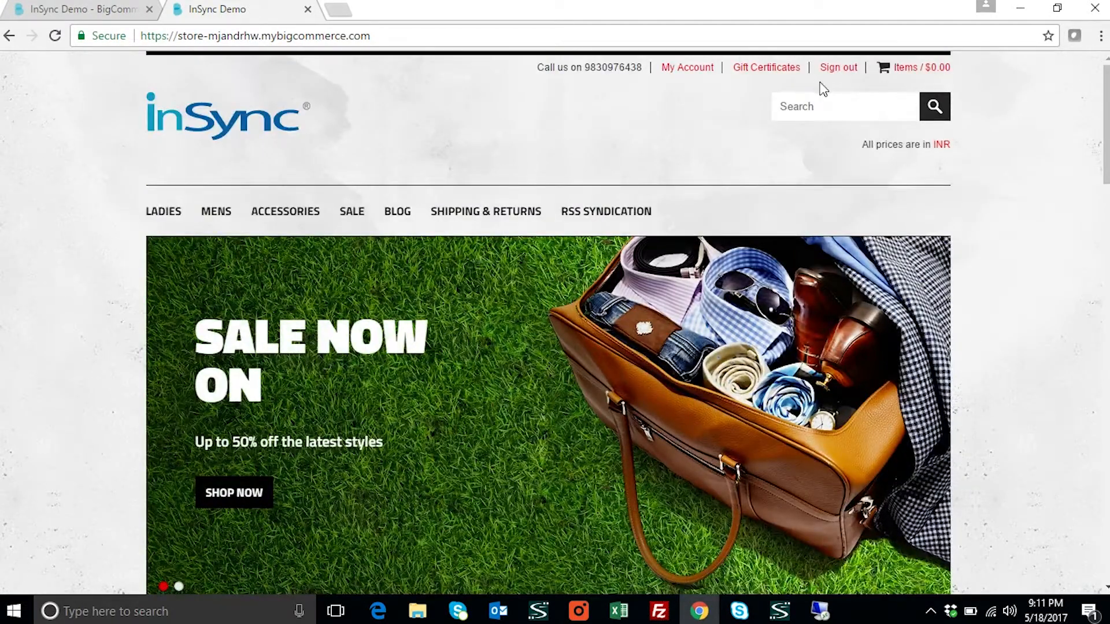
click(689, 80)
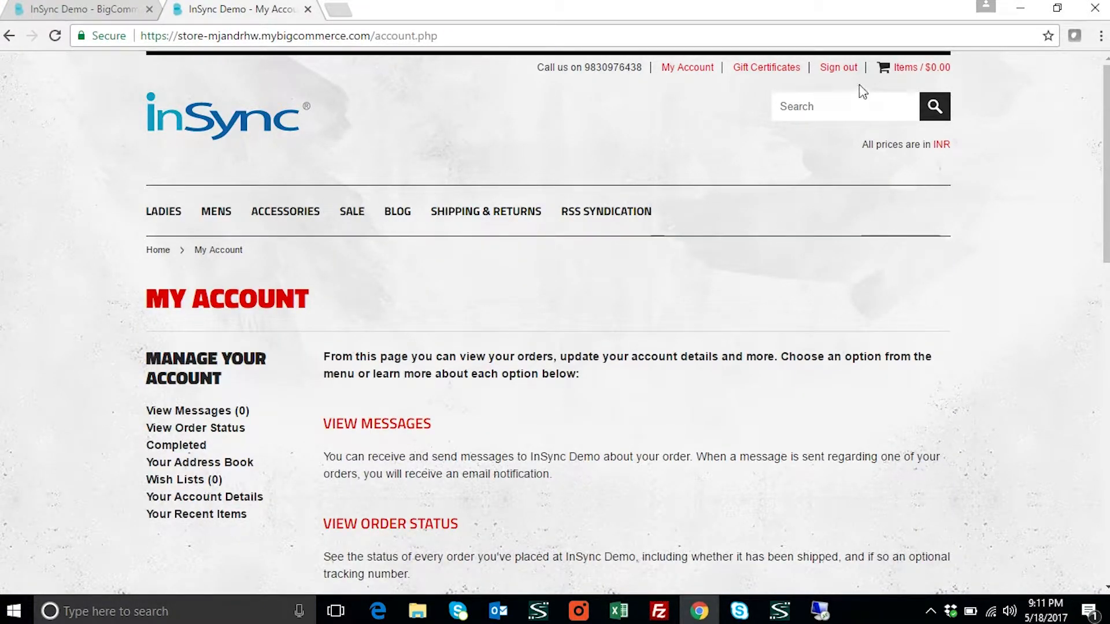
click(854, 67)
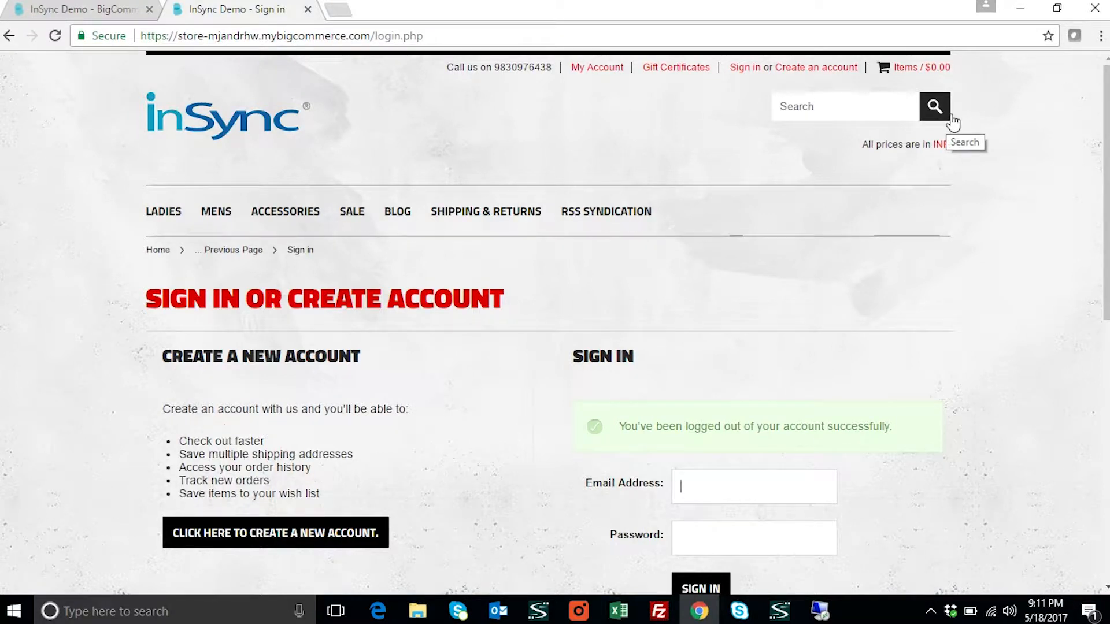
Open the Create an Account form and enter the e-mail address, password and matching confirmation
click(824, 71)
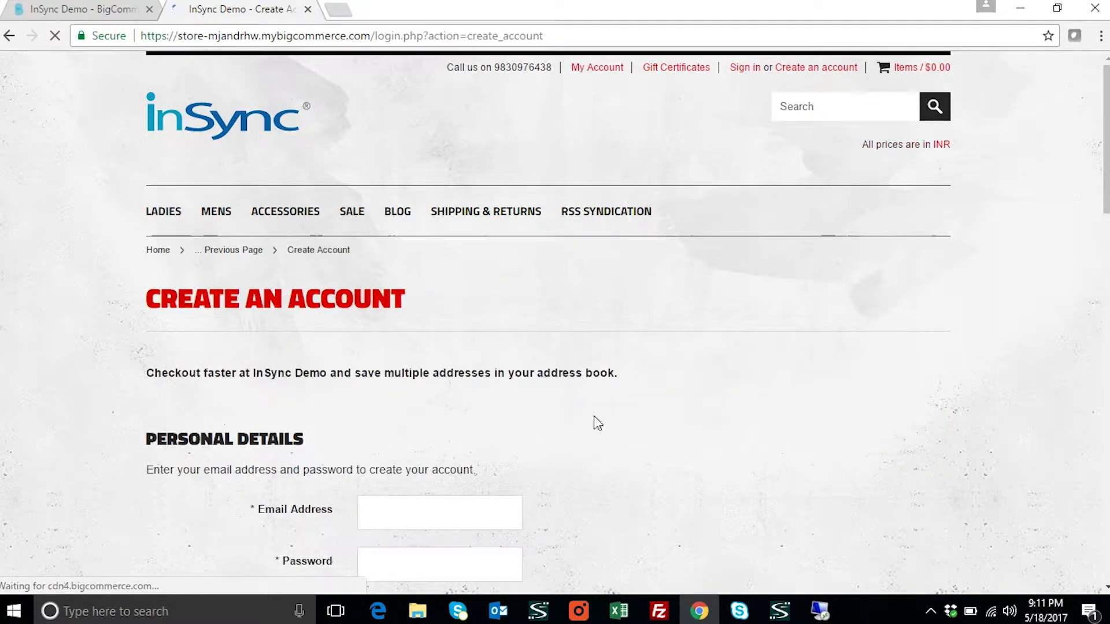
scroll(417, 418, down, 3)
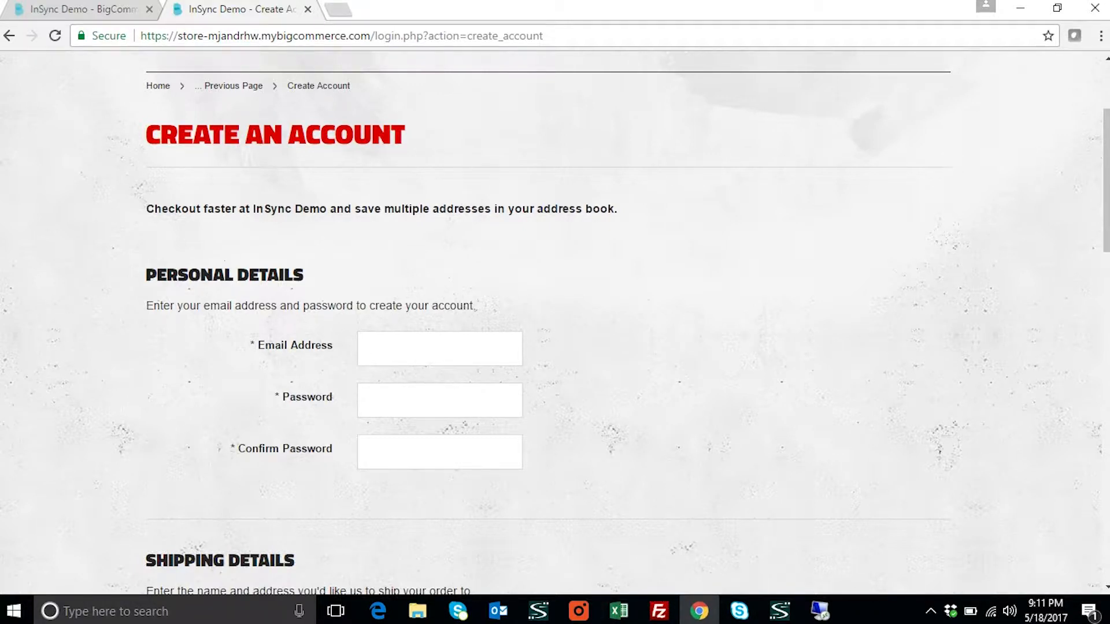
text(Jeorge)
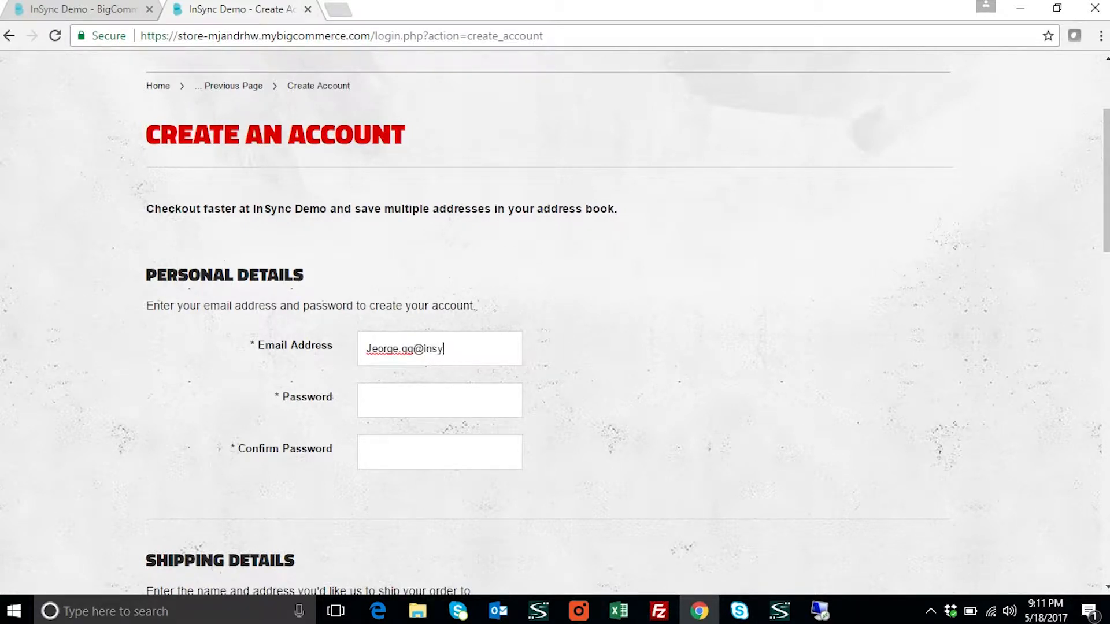
key(Tab)
text(••••••••)
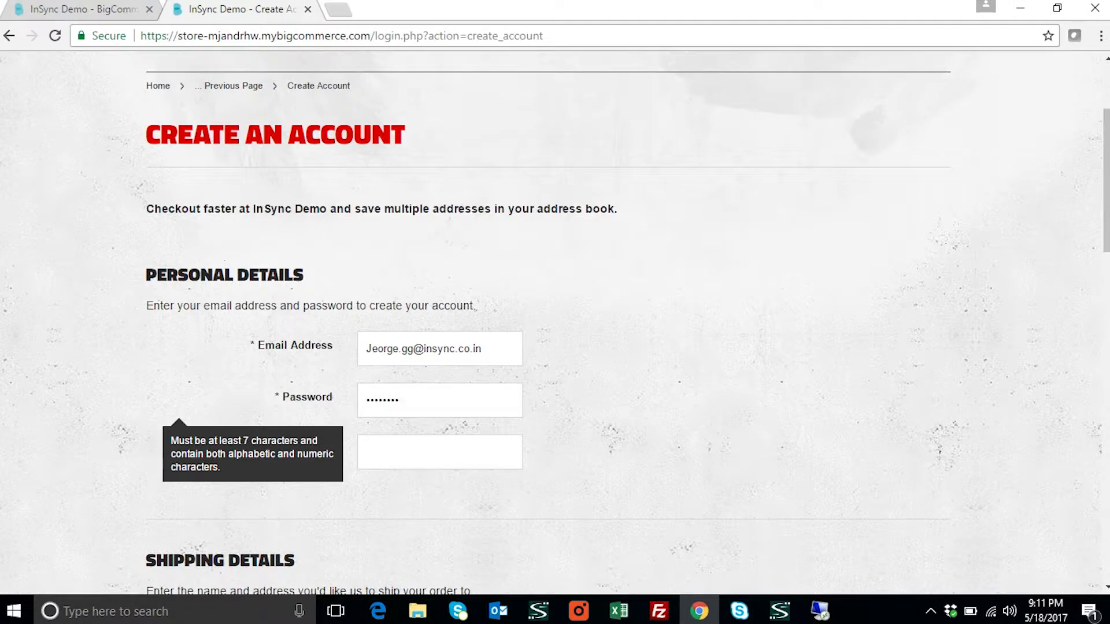
key(Tab)
text(••••••)
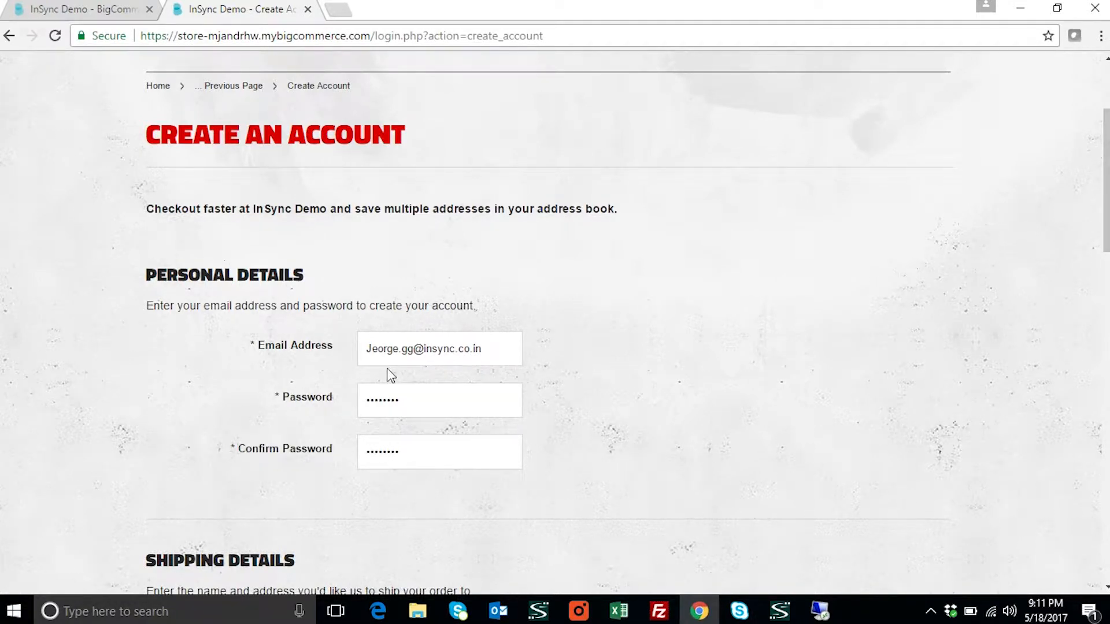
Select the name part of the e-mail address for reuse in First Name
drag(393, 348, 366, 348)
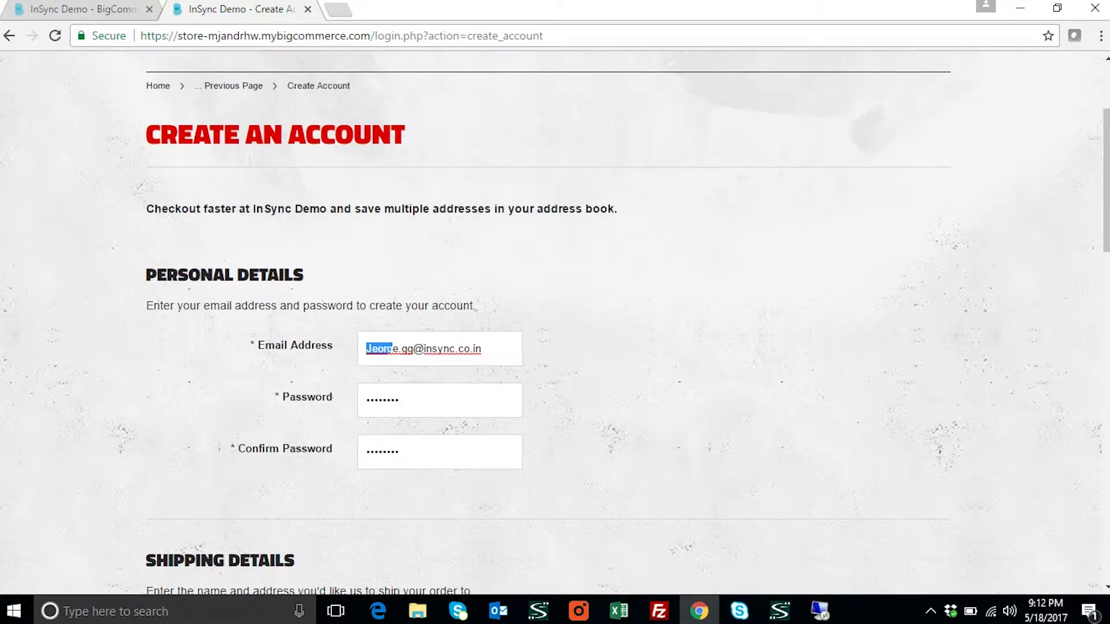
scroll(421, 562, down, 4)
click(394, 307)
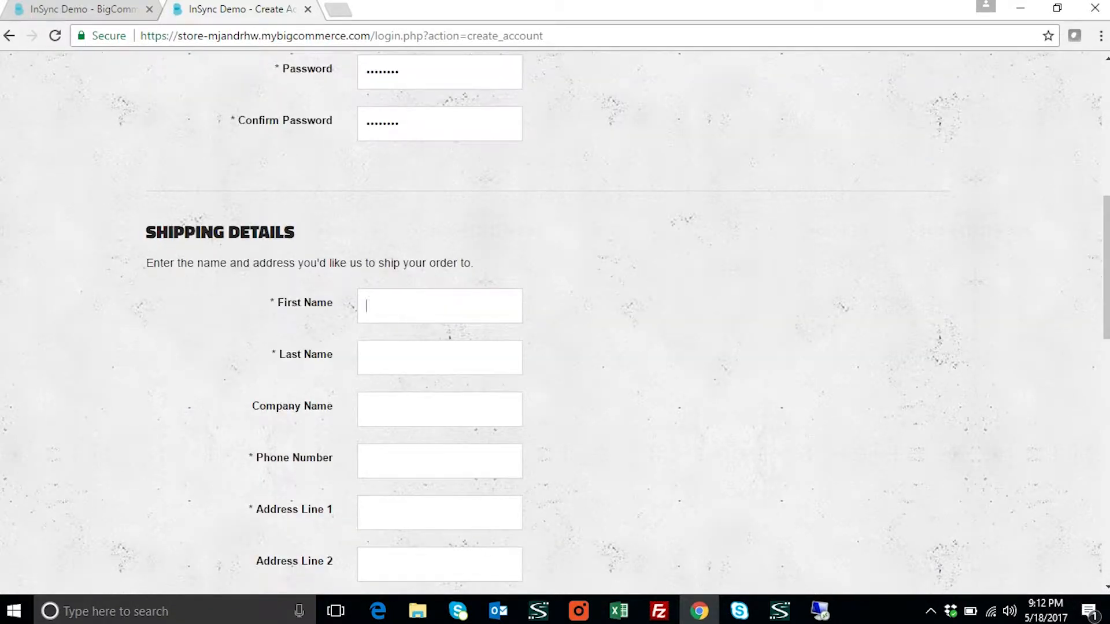
Fill in the customer's first name and last name
text(Jeorg)
text(e)
key(Tab)
text(BrownwaInsy)
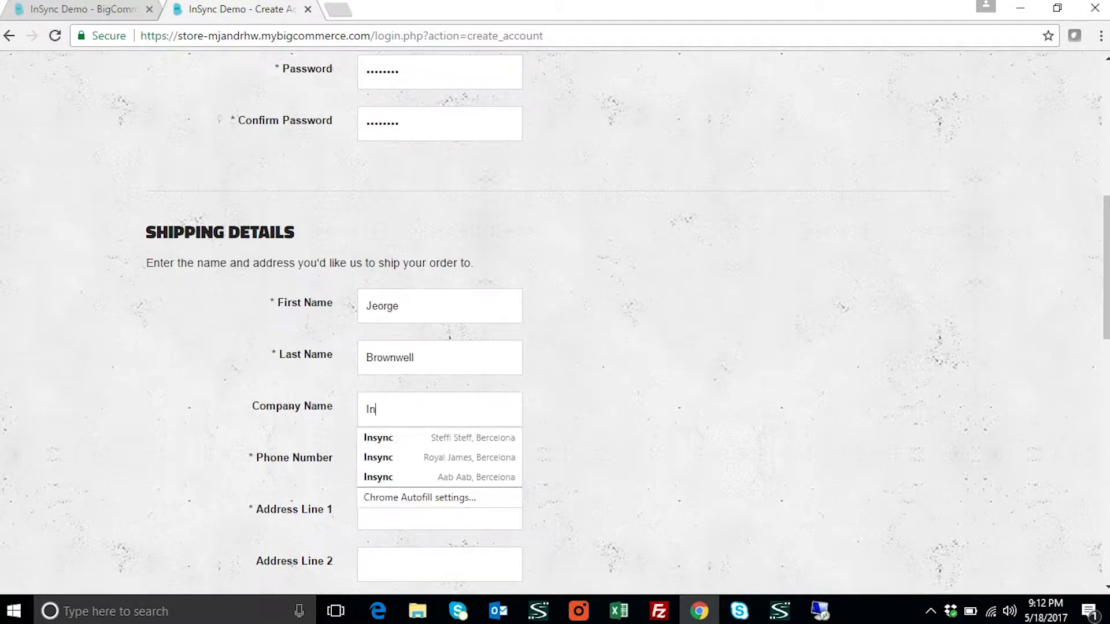
Autofill the saved Insync company details and set both address lines to Florida
click(385, 440)
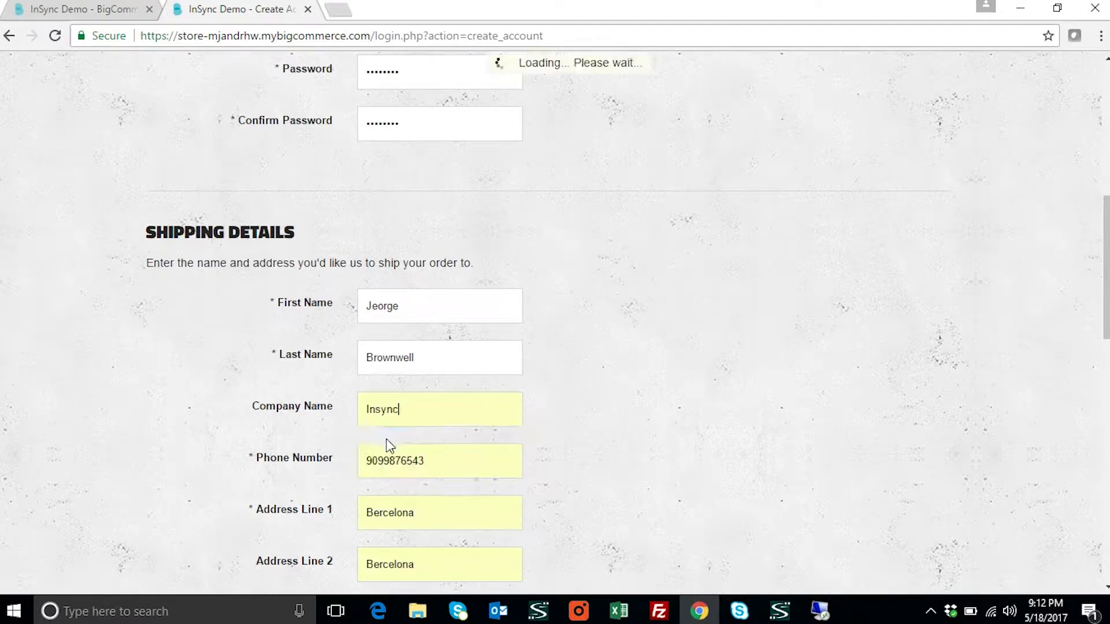
scroll(386, 439, down, 2)
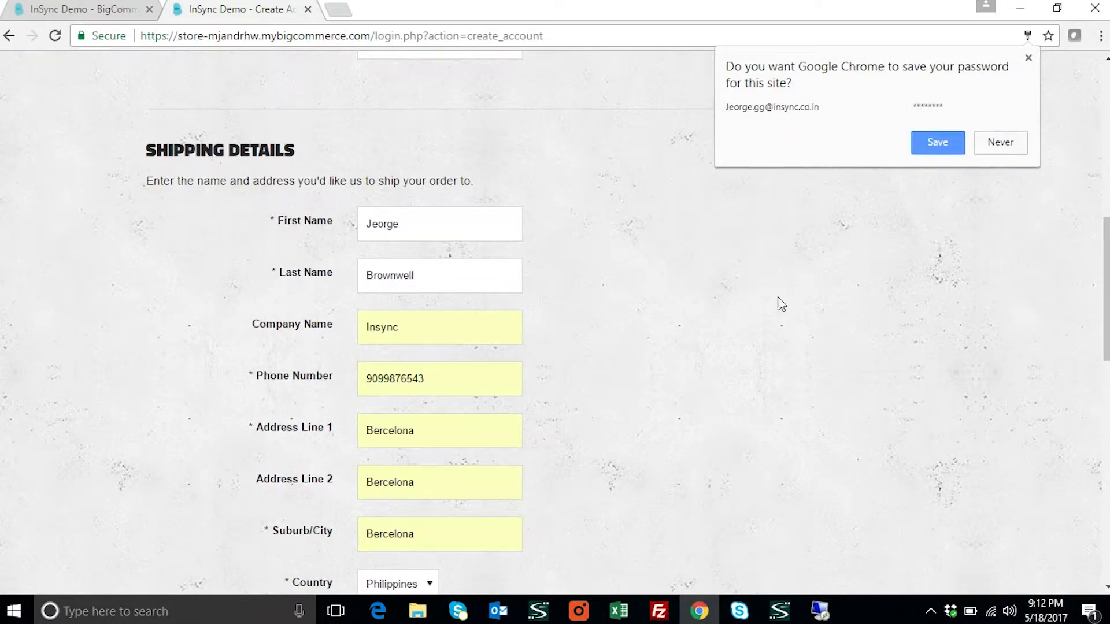
key(Tab)
key(Tab)
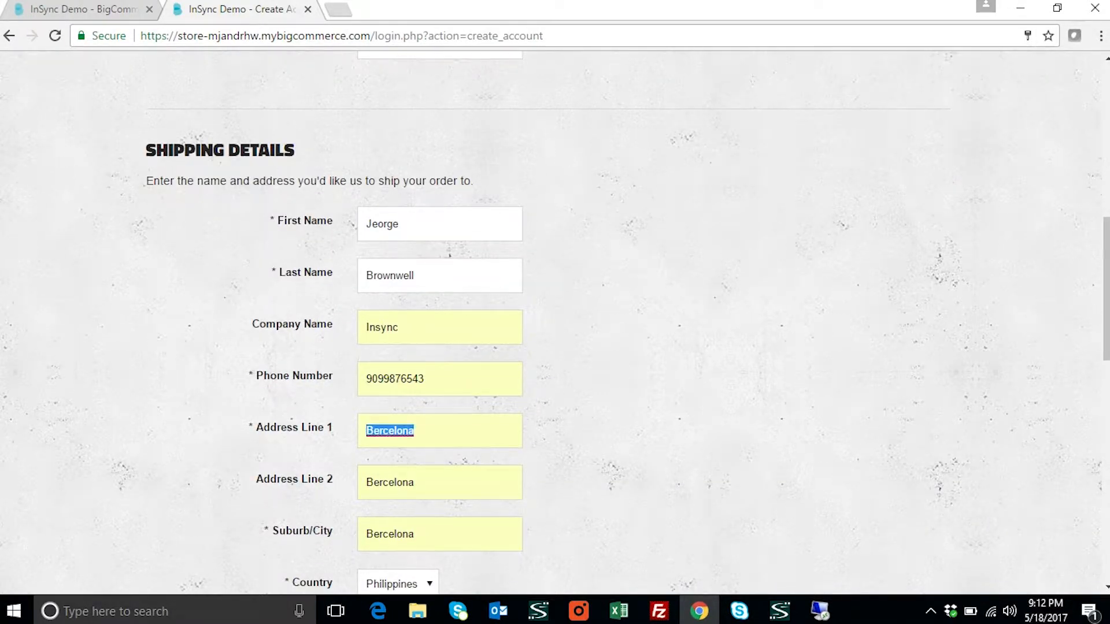
text(Florida)
key(Return)
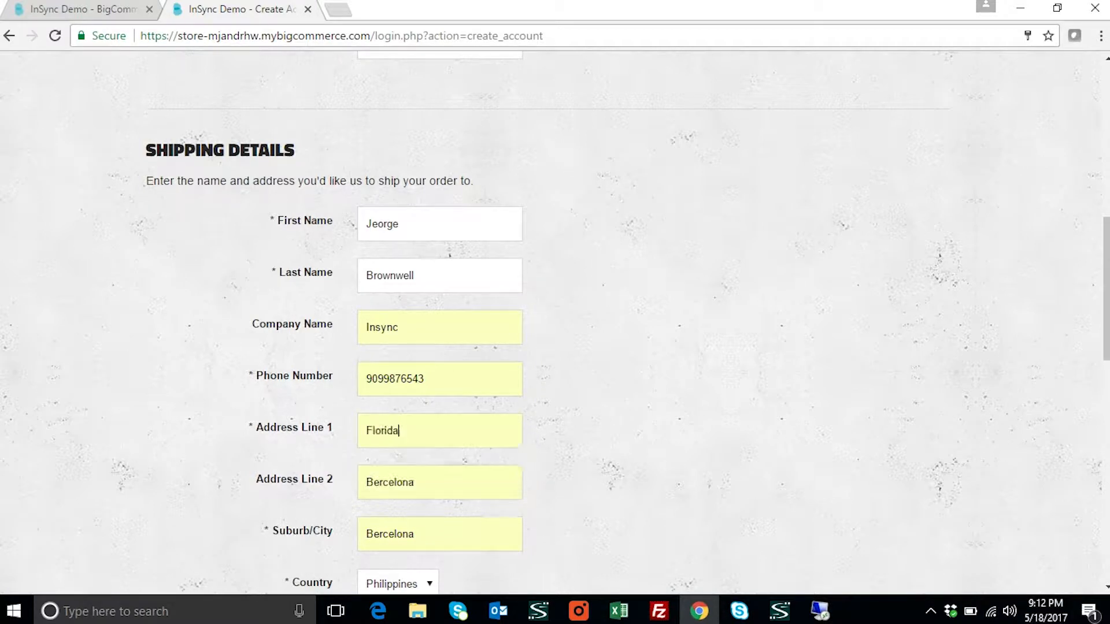
key(Tab)
text(F)
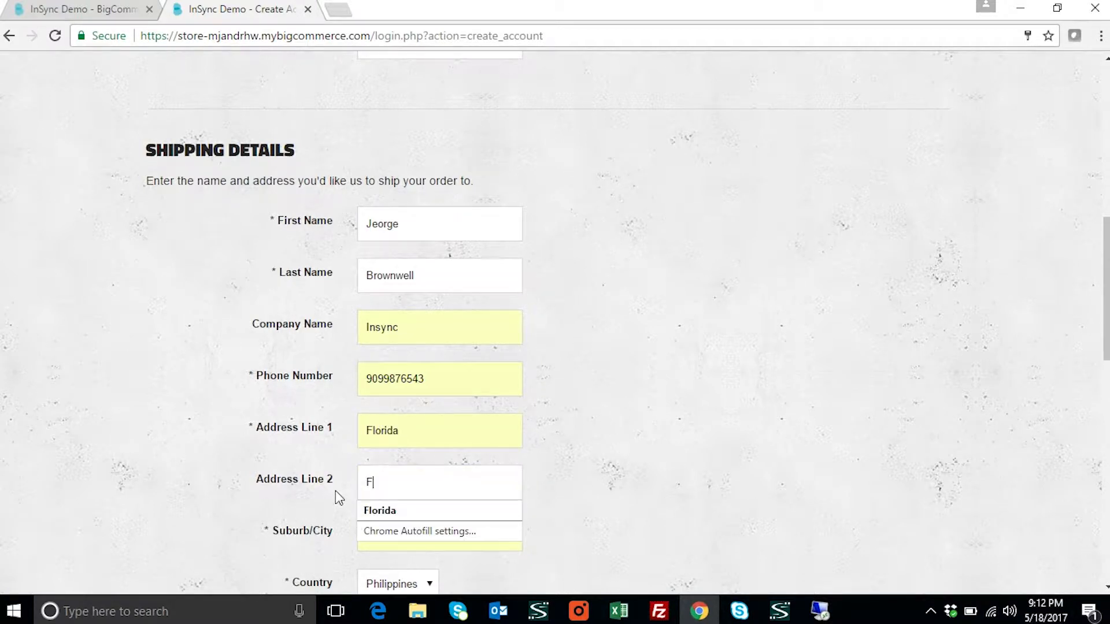
text(lorida)
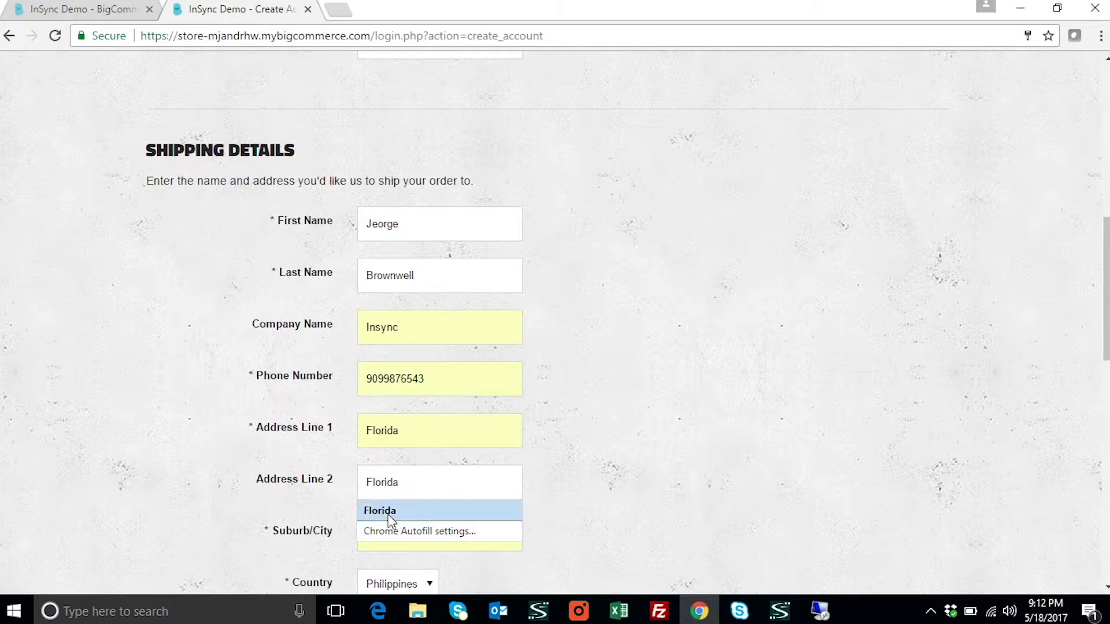
click(375, 510)
Replace the Suburb/City value with Florida
scroll(393, 520, down, 2)
key(Tab)
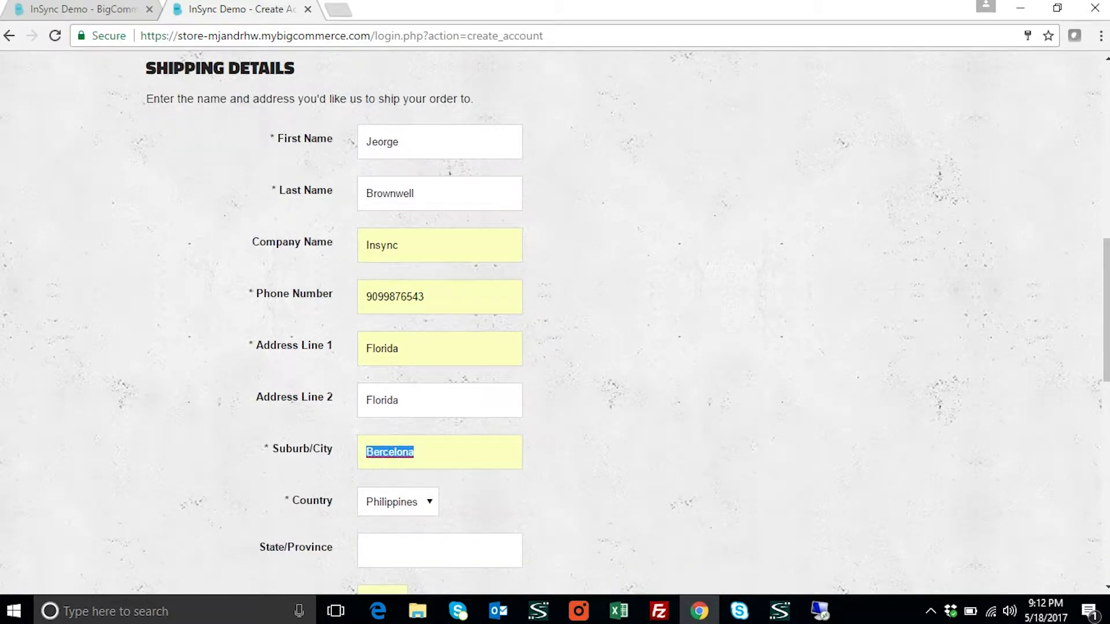
key(BackSpace)
text(Florida)
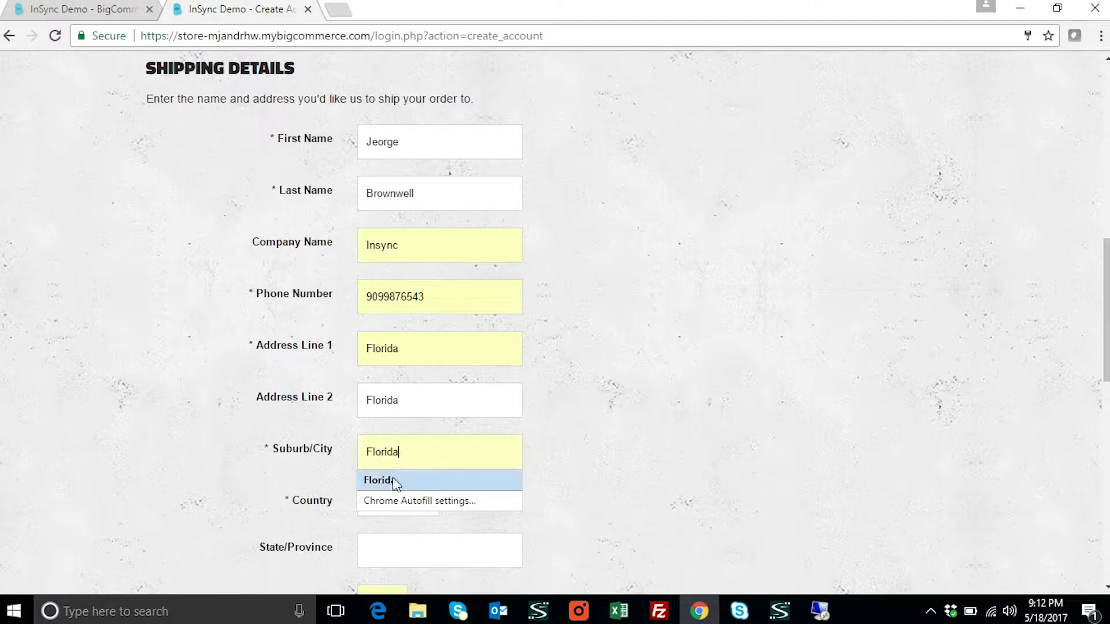
click(432, 481)
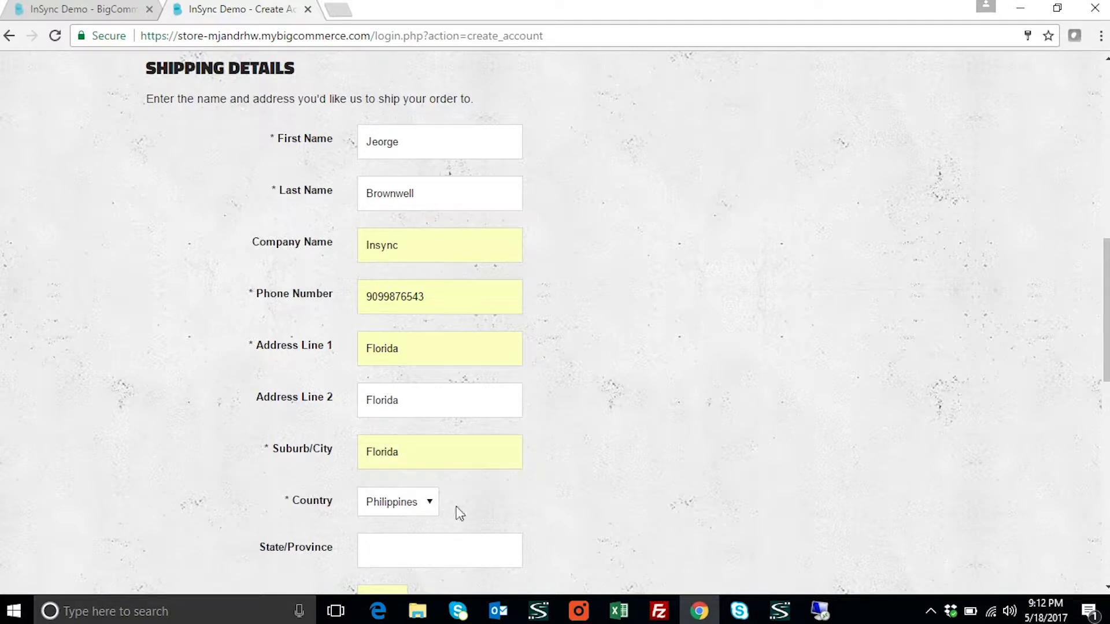
Set the country to United States and the state to Florida
click(433, 503)
scroll(429, 383, down, 20)
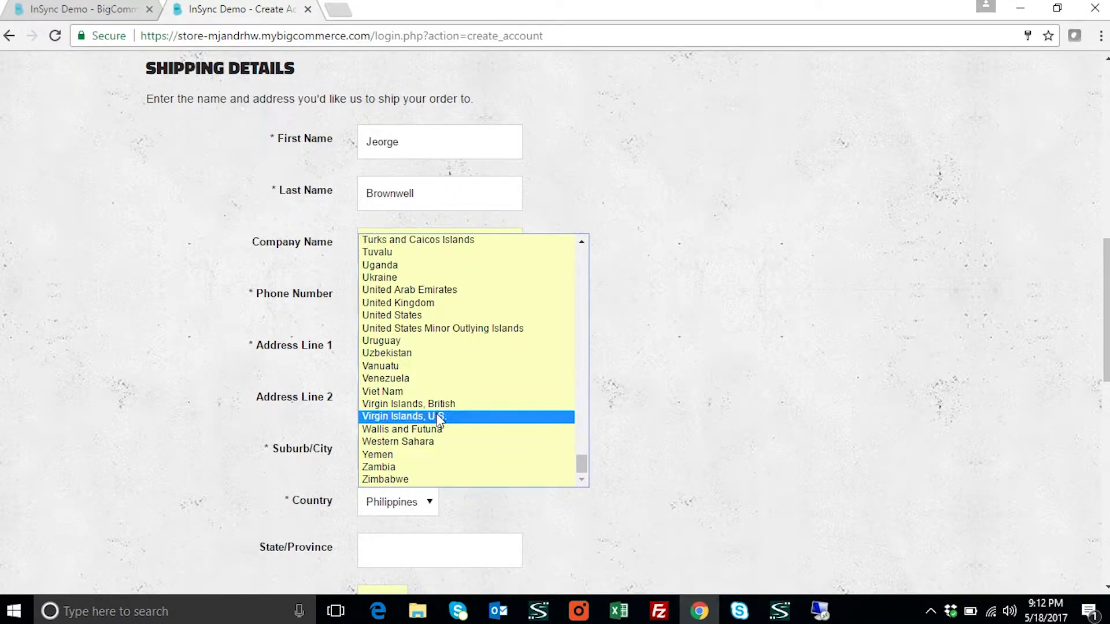
click(392, 315)
scroll(588, 442, down, 3)
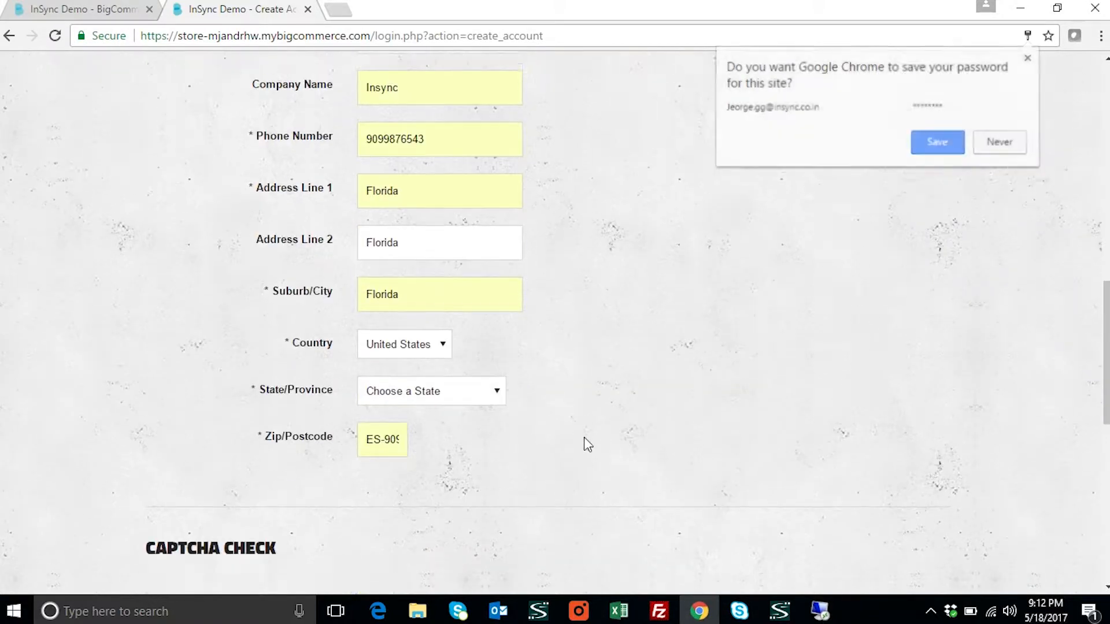
click(496, 385)
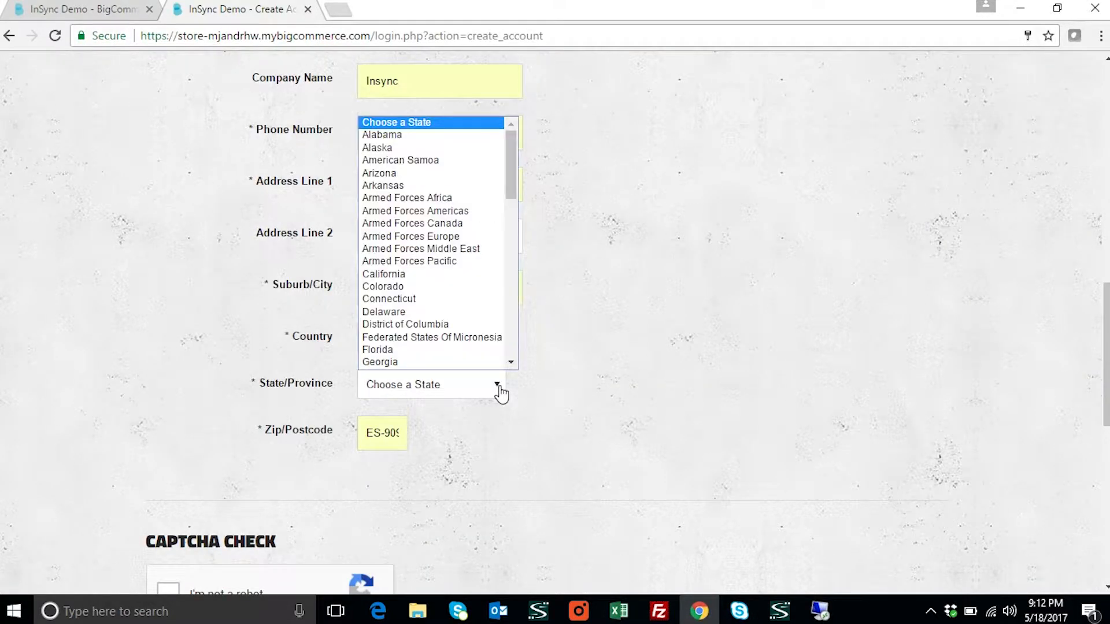
click(405, 350)
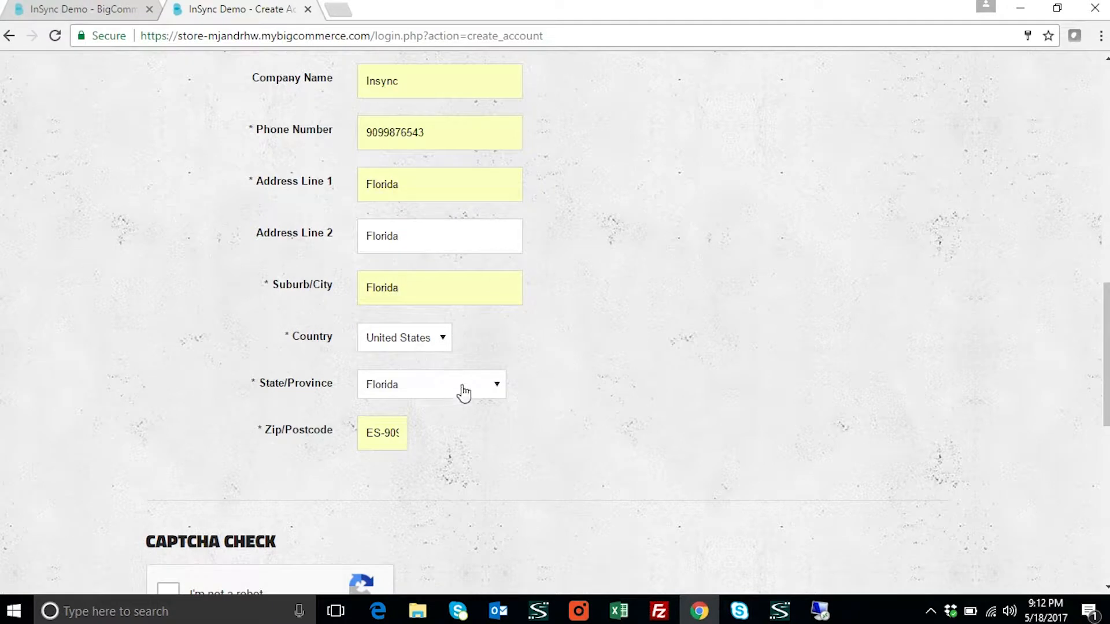
Change the zip code to 32006
click(389, 433)
double_click(390, 433)
text(99)
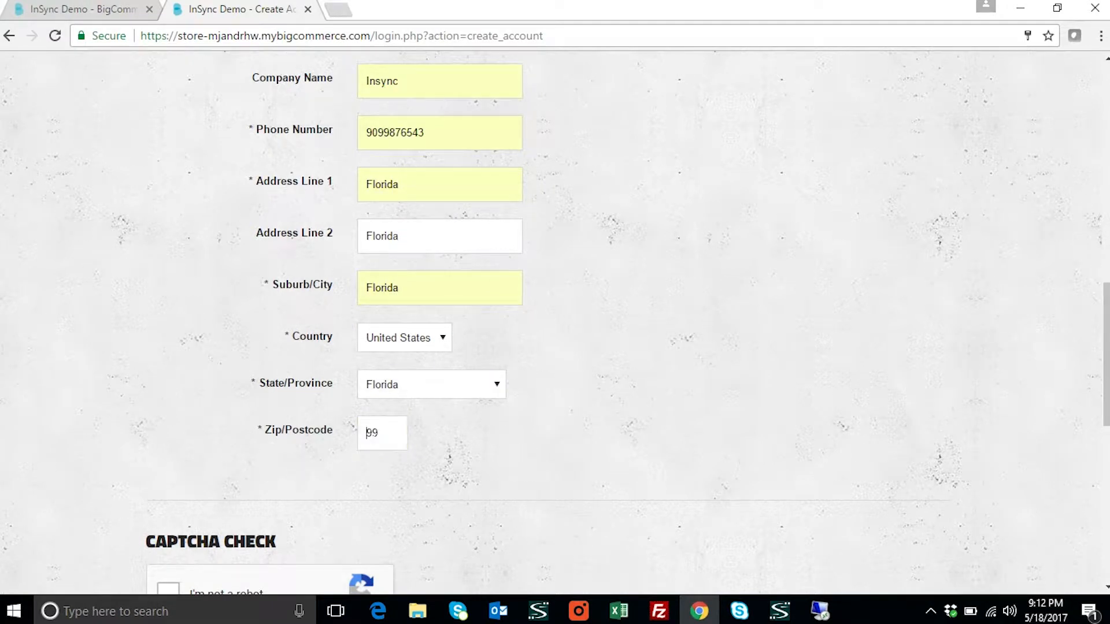
double_click(373, 433)
key(BackSpace)
text(32006)
Tick the 'I'm not a robot' check at the bottom of the form
scroll(503, 466, down, 4)
scroll(449, 372, up, 7)
scroll(349, 377, down, 5)
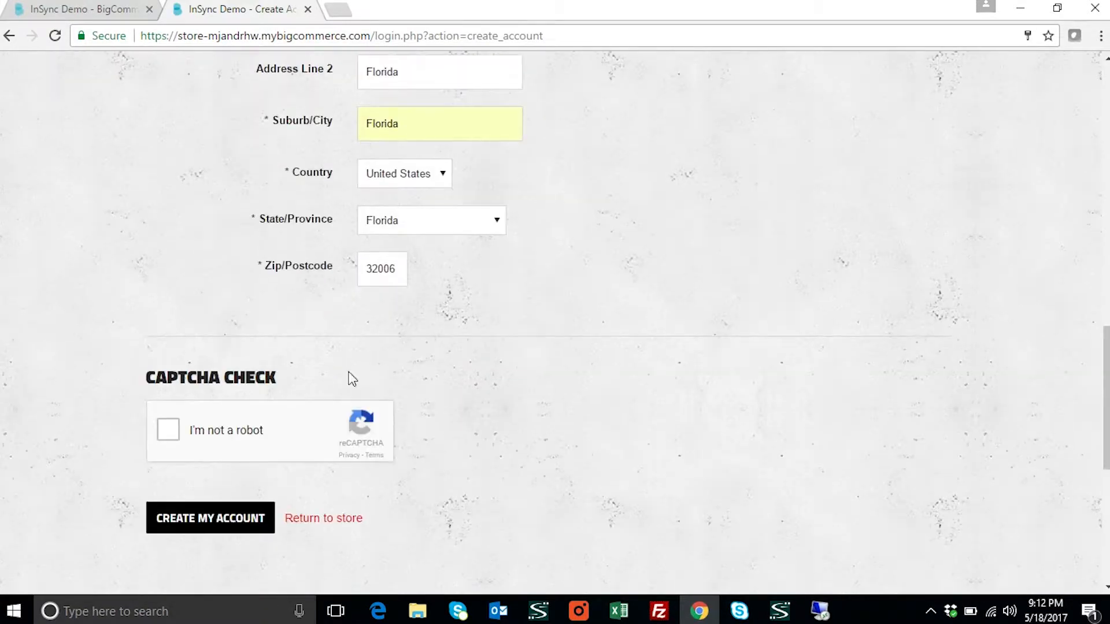
click(168, 430)
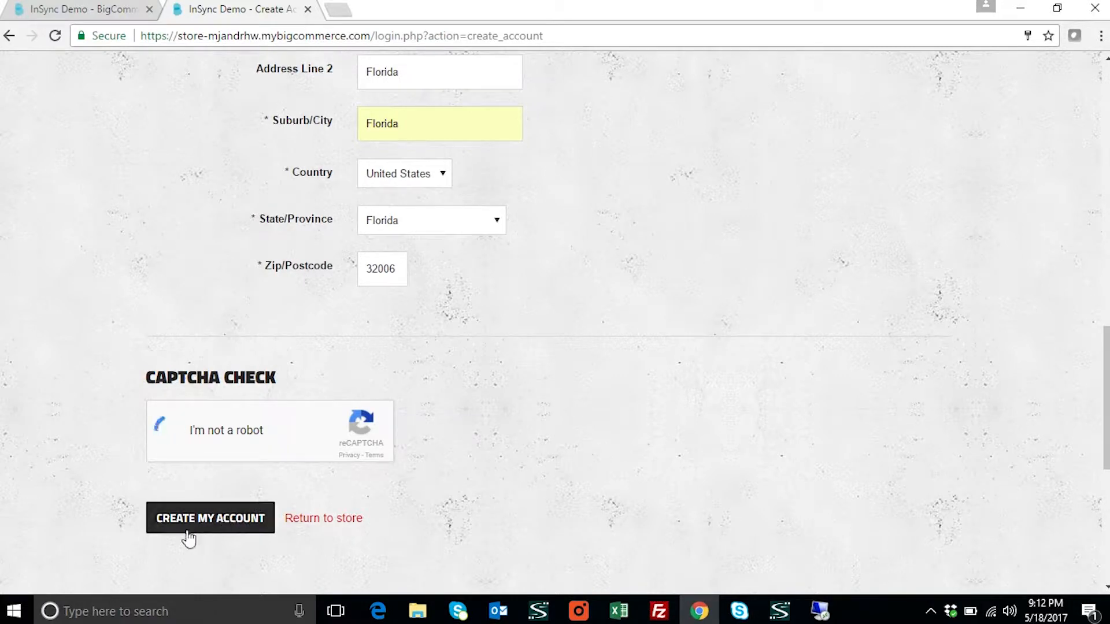
Submit CREATE MY ACCOUNT, decline saving the password, and return to the ITSL-DEMO1 session
click(240, 528)
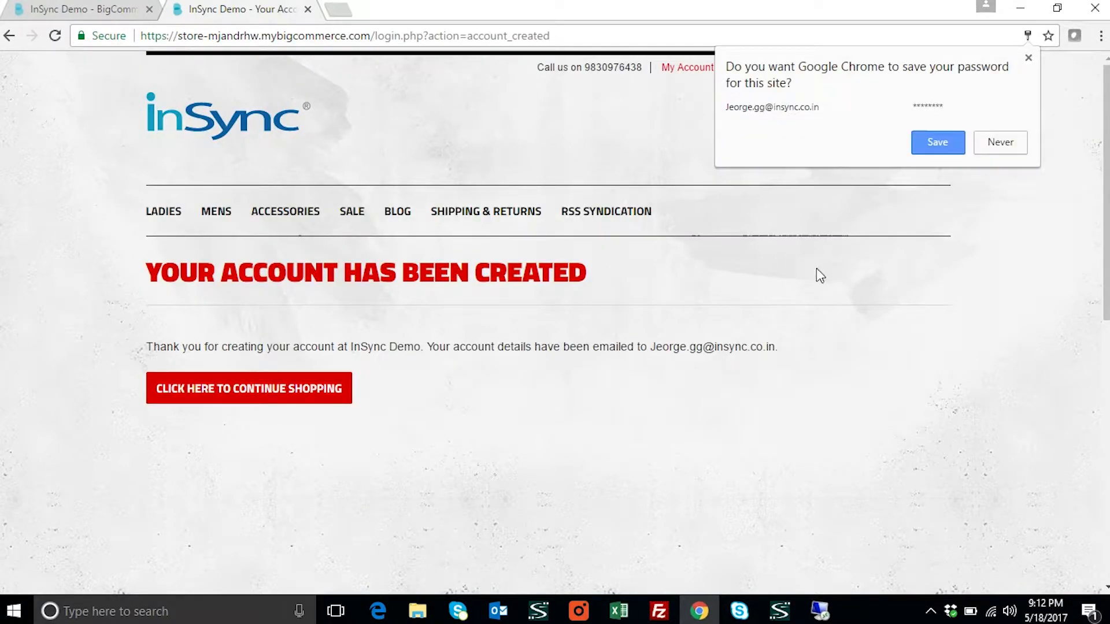
click(995, 146)
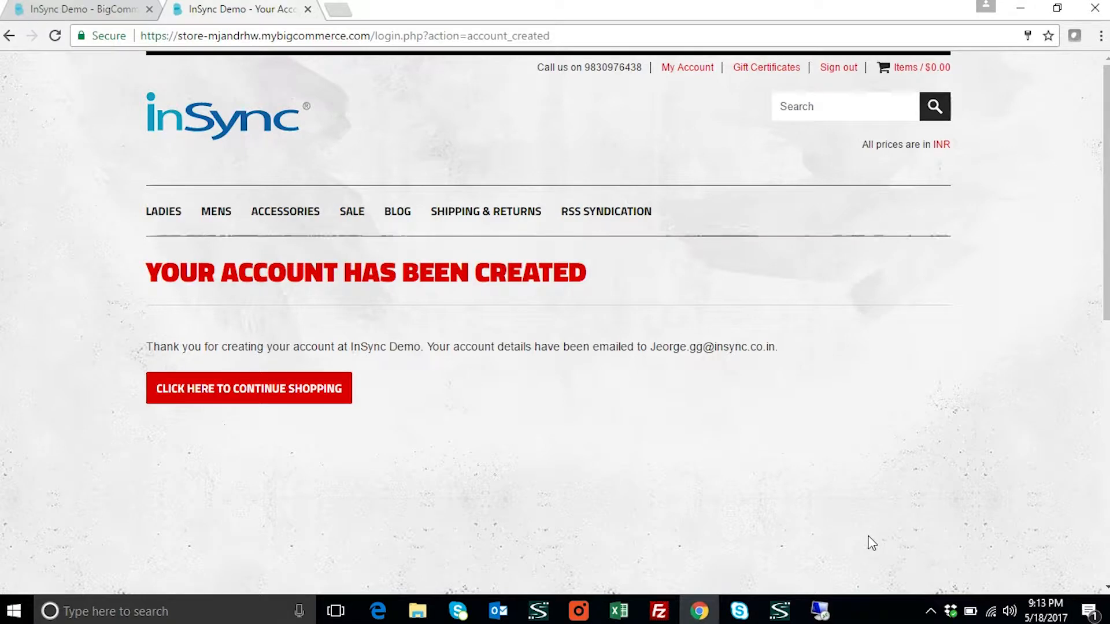
click(819, 573)
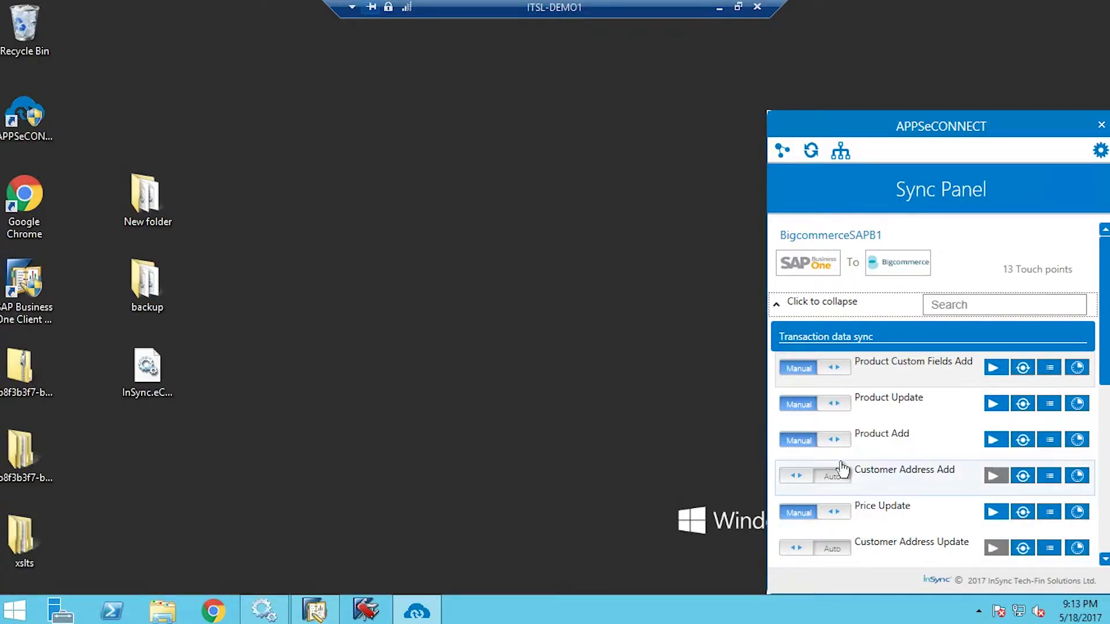
Filter the Bigcommerce-to-SAP touch points by 'busi' and switch Business Partner Add to Auto
click(790, 307)
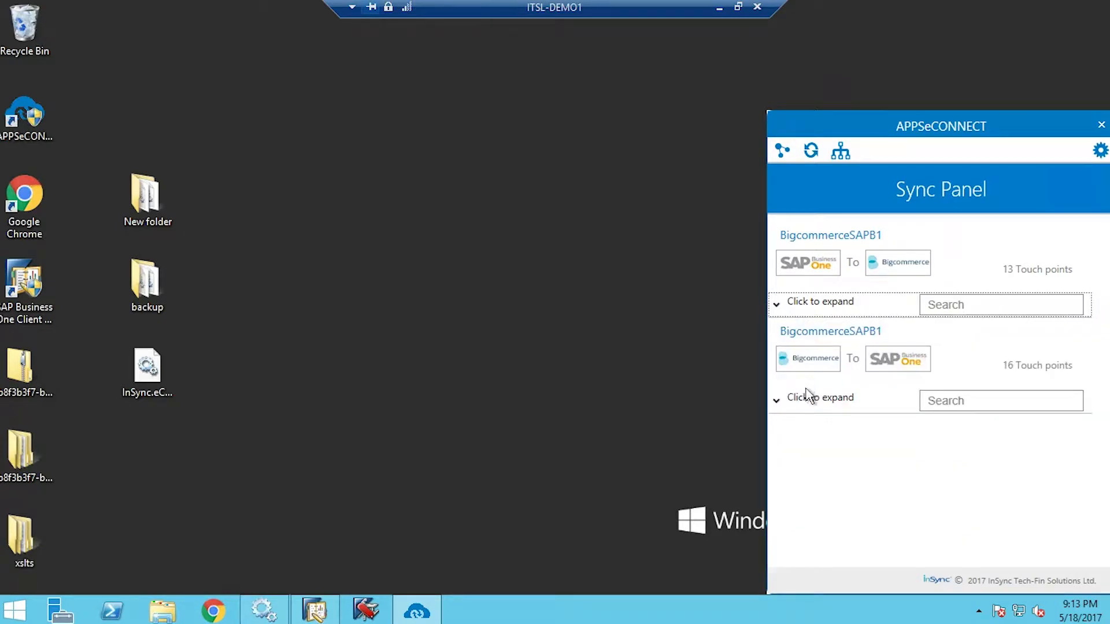
click(944, 412)
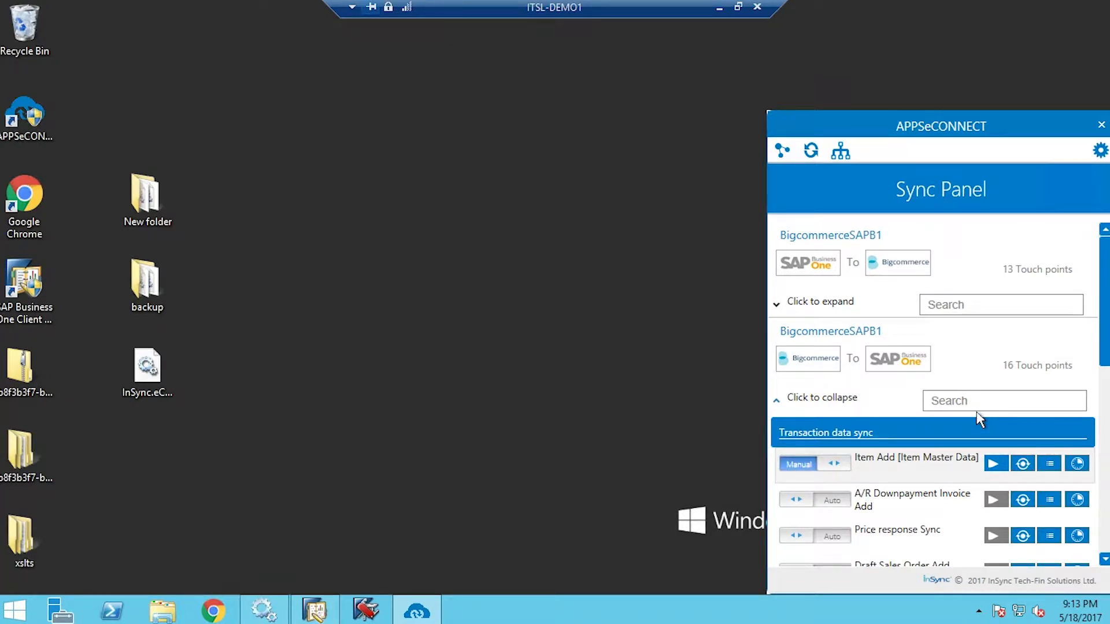
click(977, 410)
text(busi)
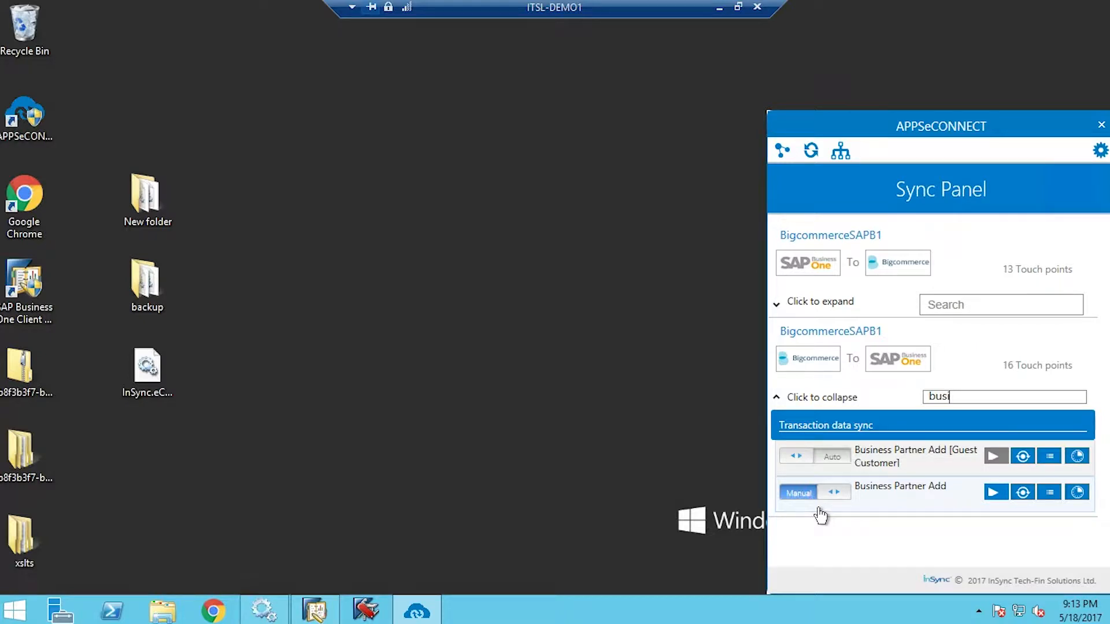
click(846, 498)
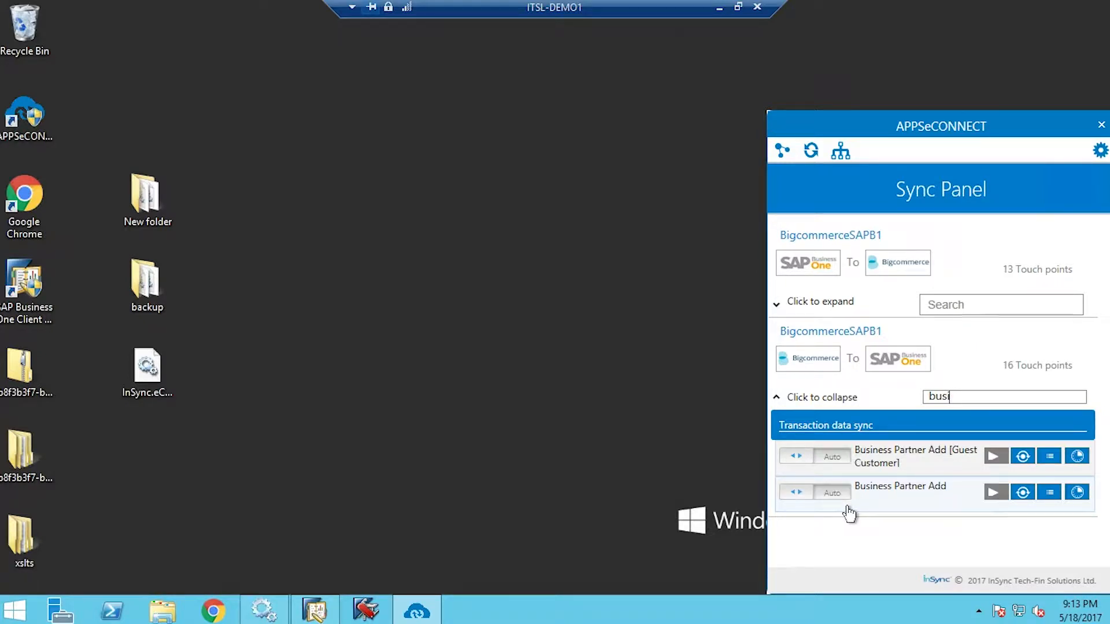
Return Business Partner Add to Manual and run its sync now
click(830, 514)
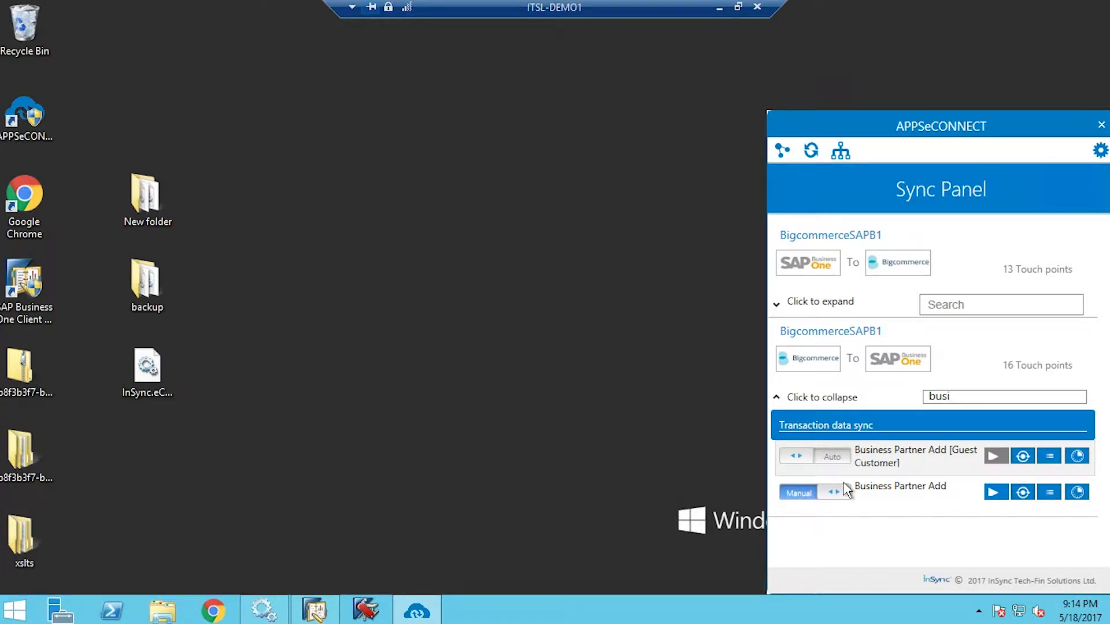
click(1001, 500)
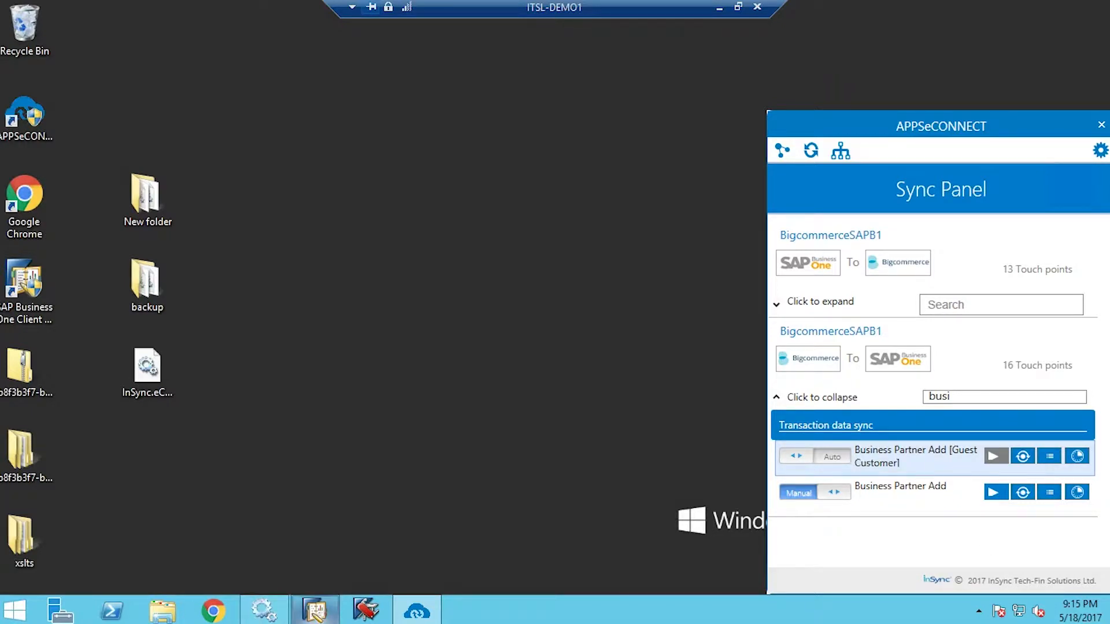
Find the synced customer by name in Business Partner Master Data and view its Addresses
mouse_move(315, 610)
click(313, 567)
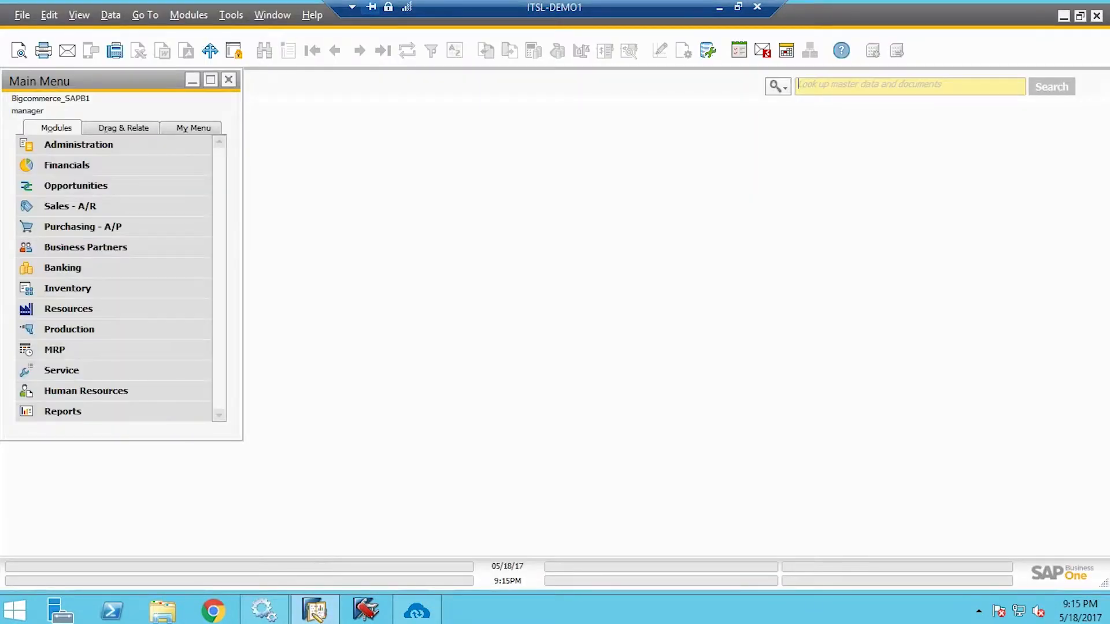
click(80, 258)
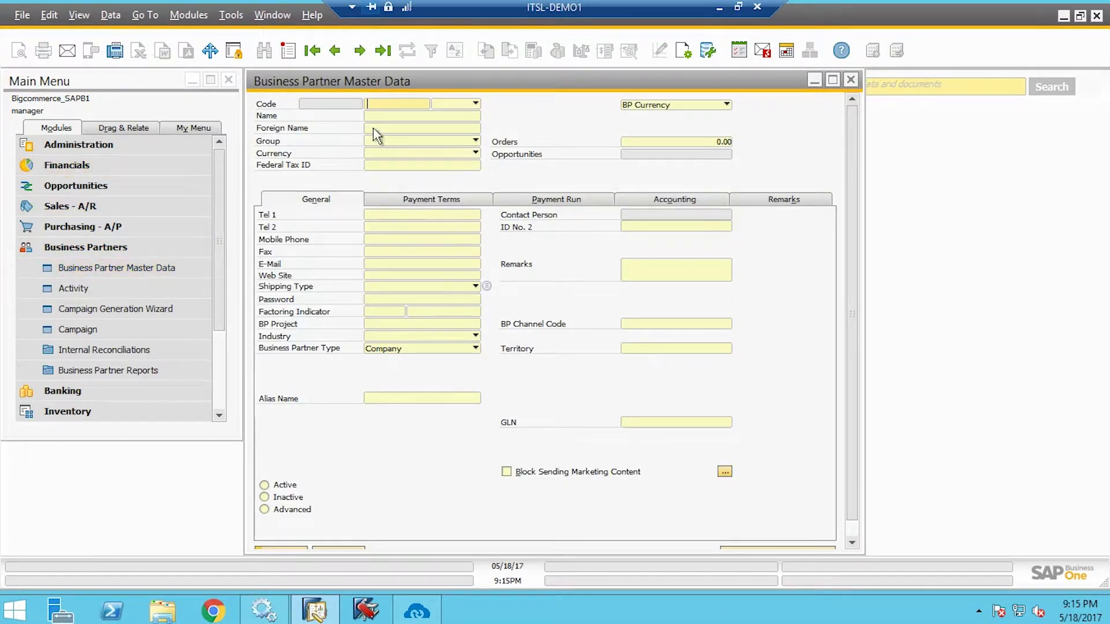
click(389, 118)
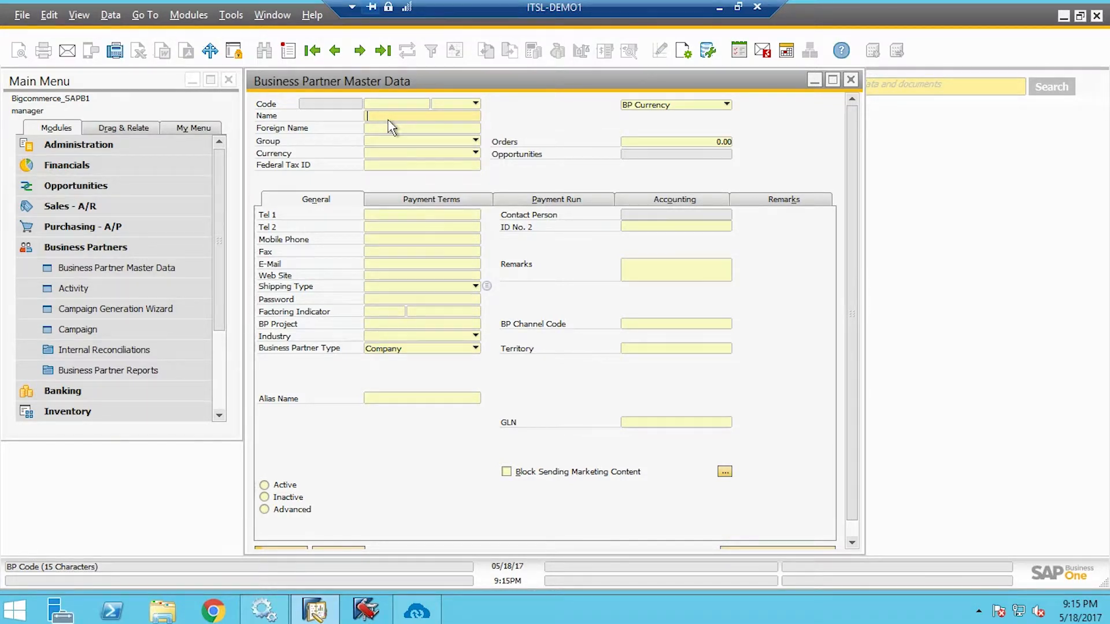
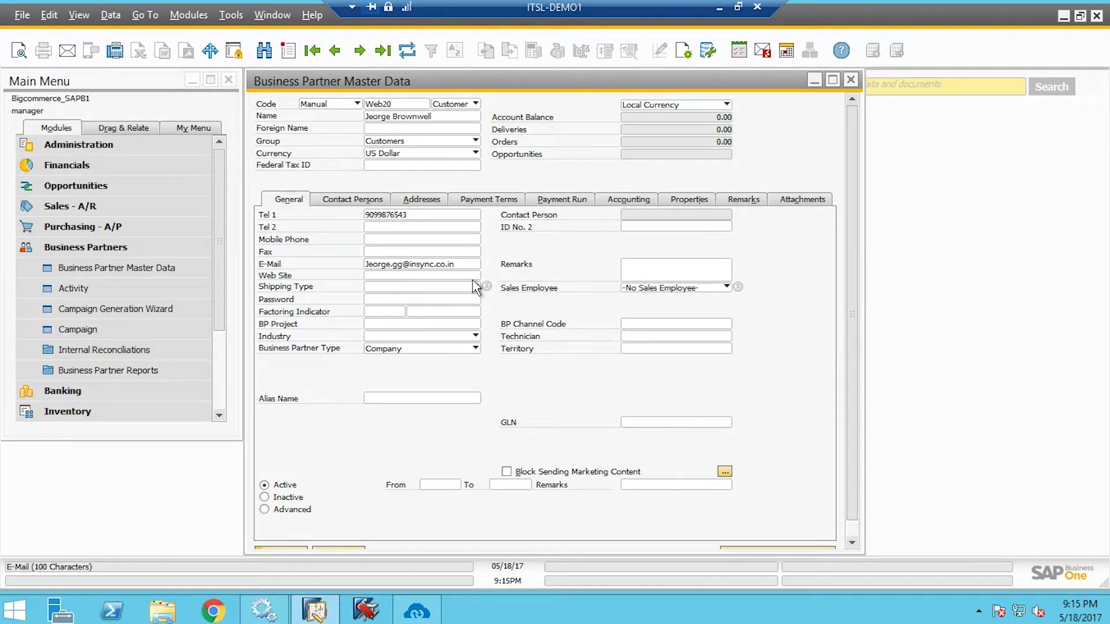
click(419, 202)
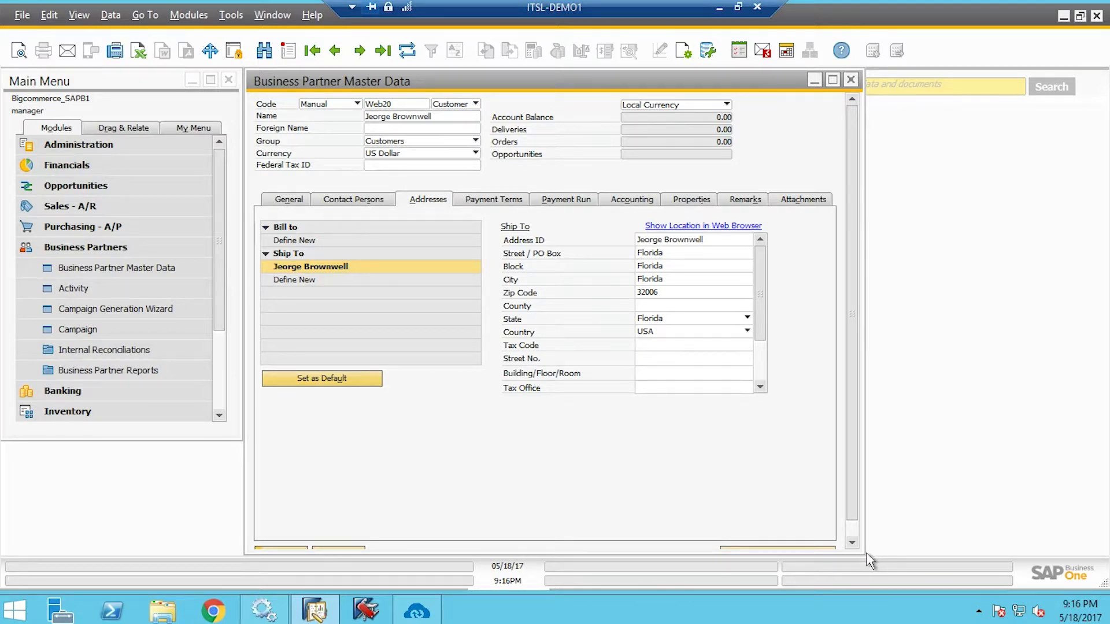
Close the business partner record and open Item Master Data from the Inventory module
click(852, 81)
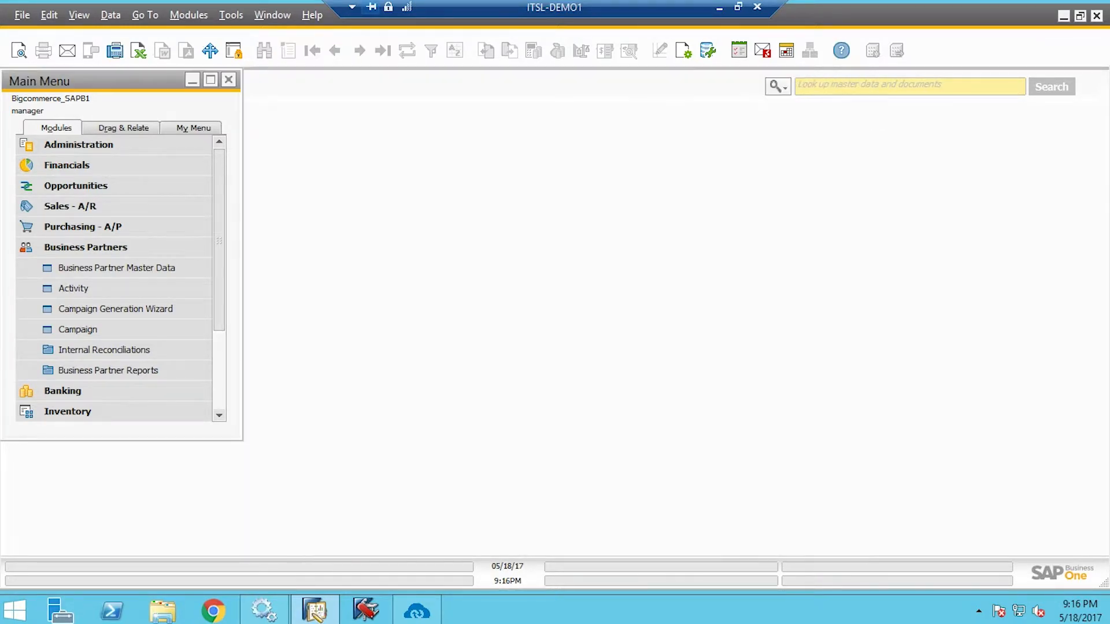
click(129, 255)
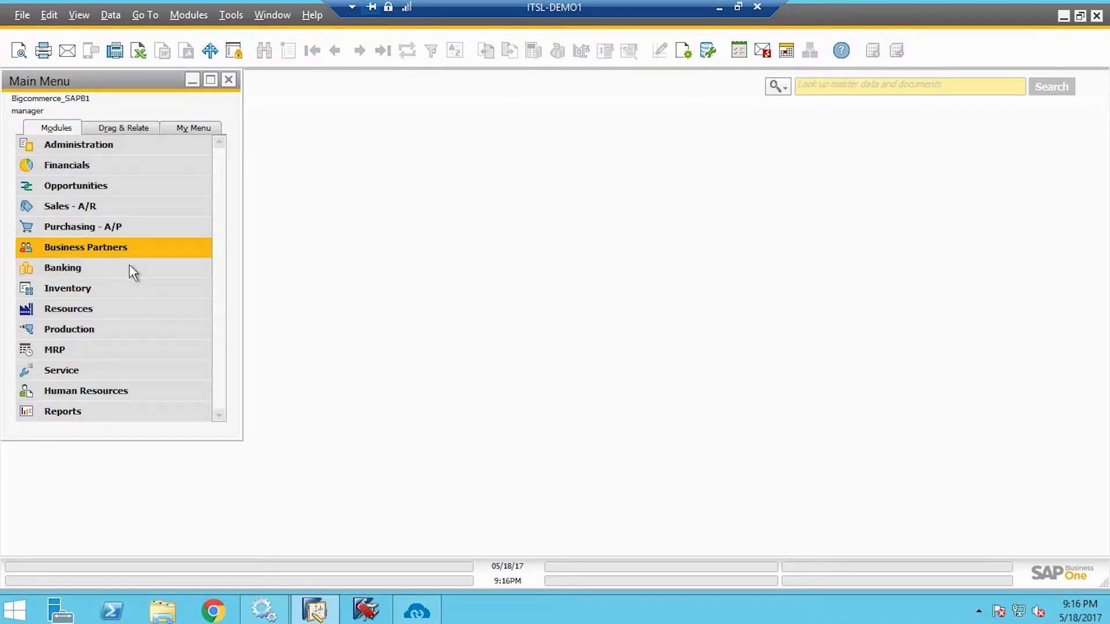
click(104, 297)
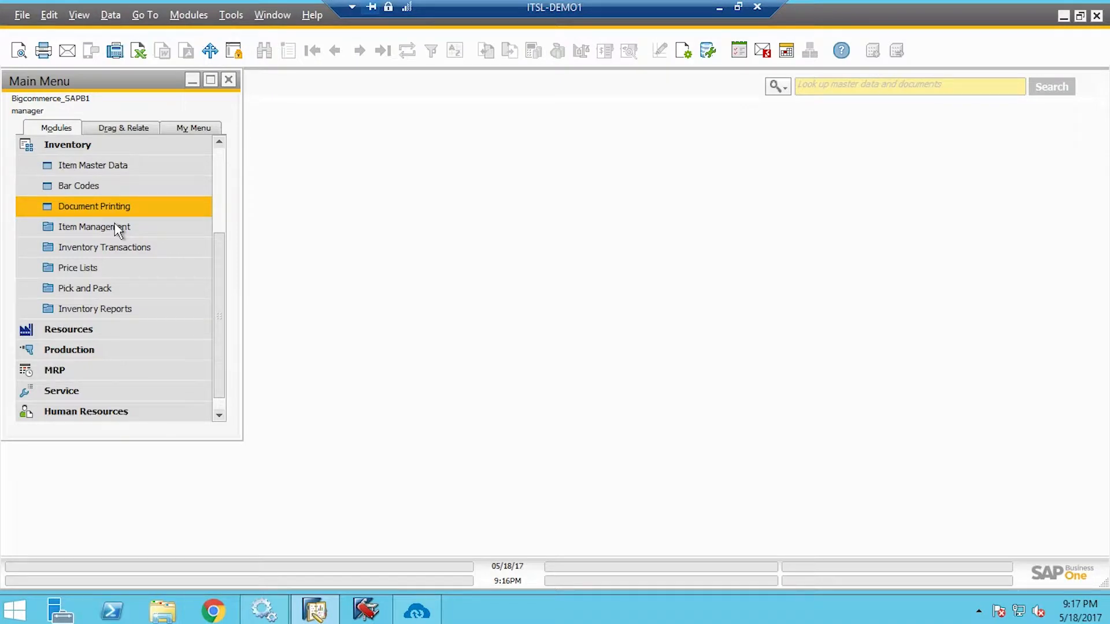
click(95, 174)
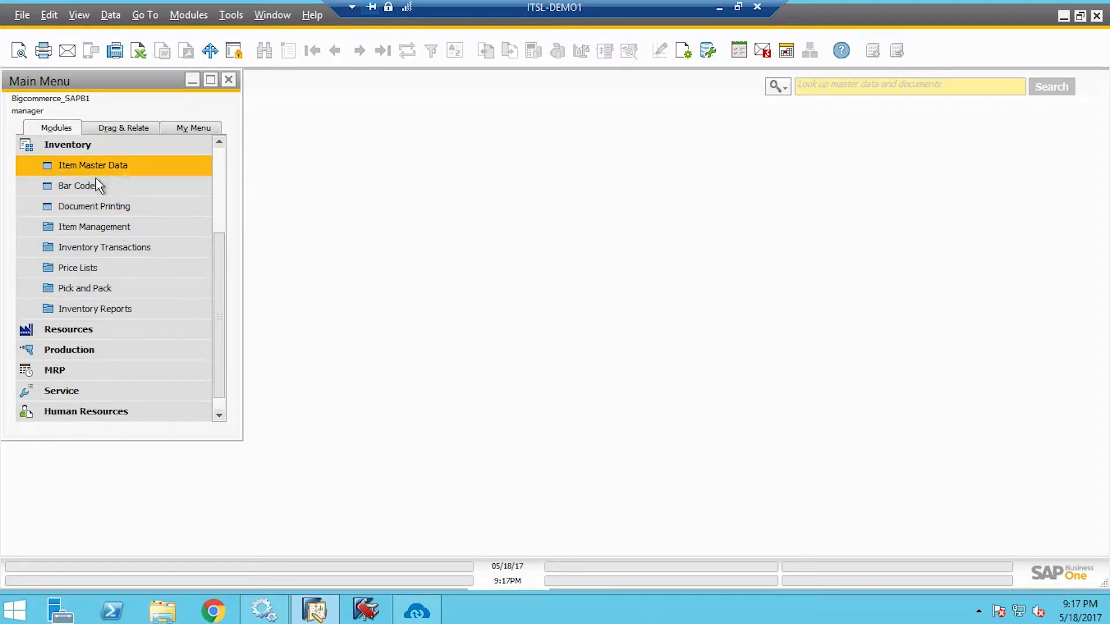
click(138, 176)
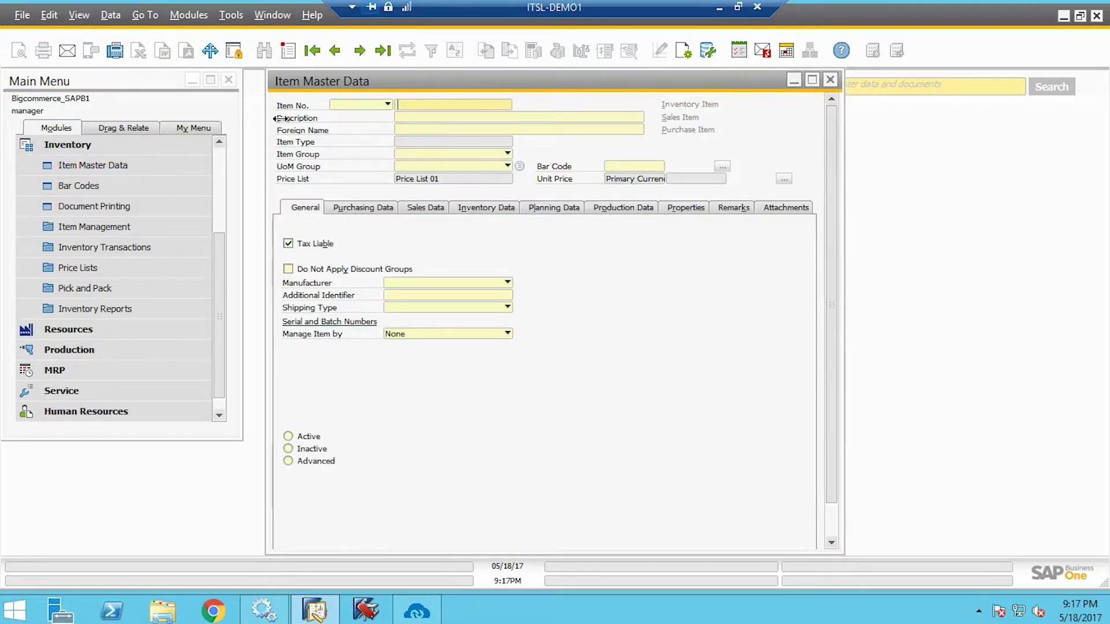
Enter item number item80991, description Samsung_galaxyj7 and unit price 120
click(289, 50)
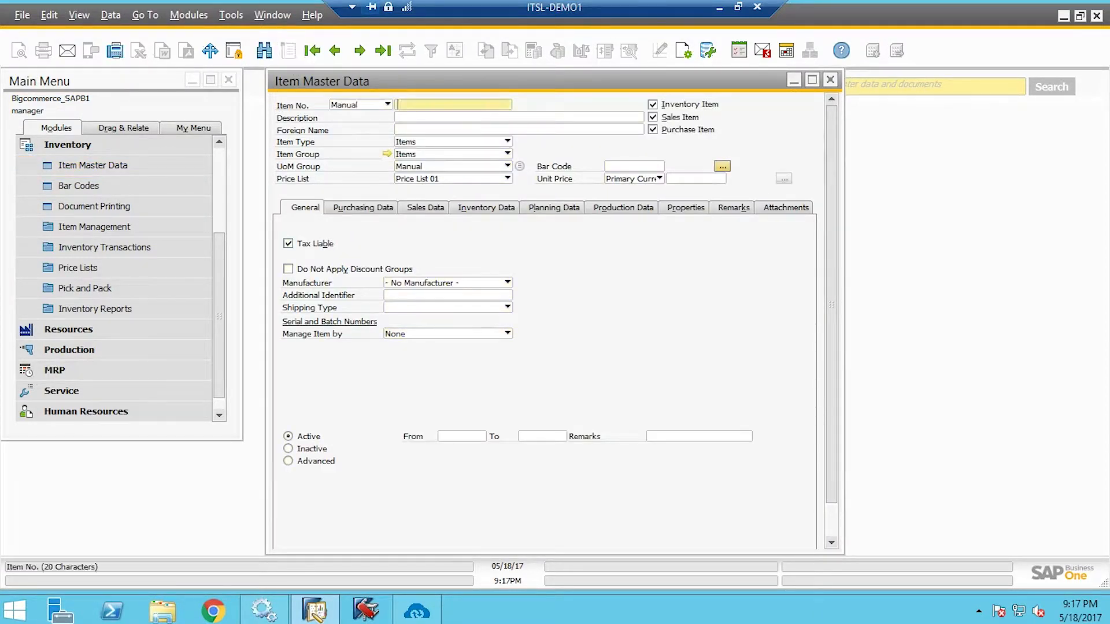
text(item80991)
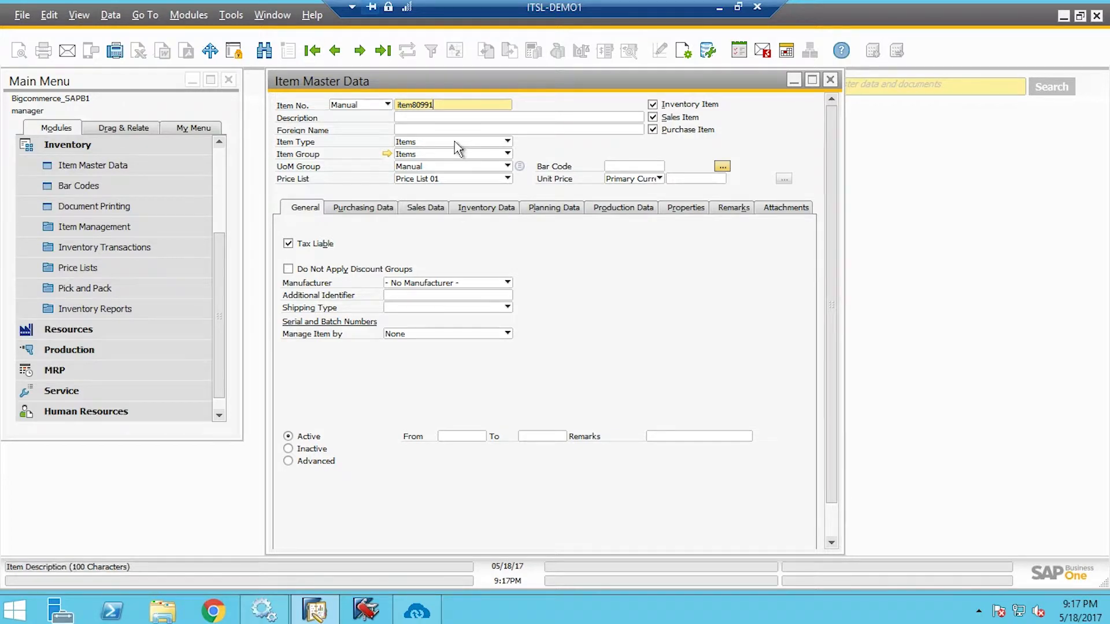
key(Tab)
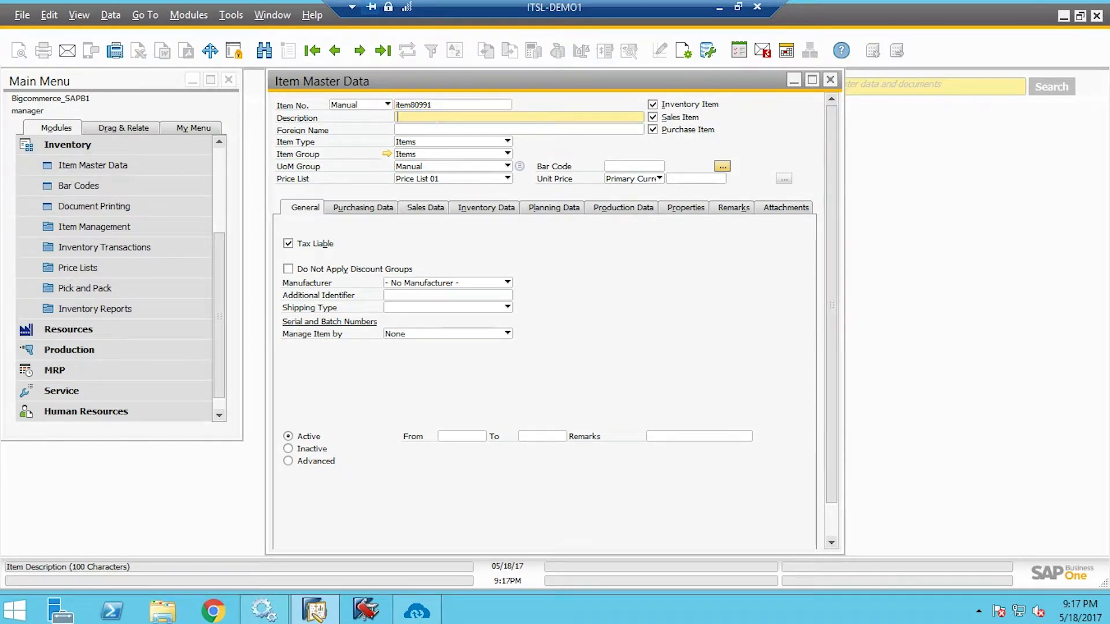
text(Samsung_galaxyj7)
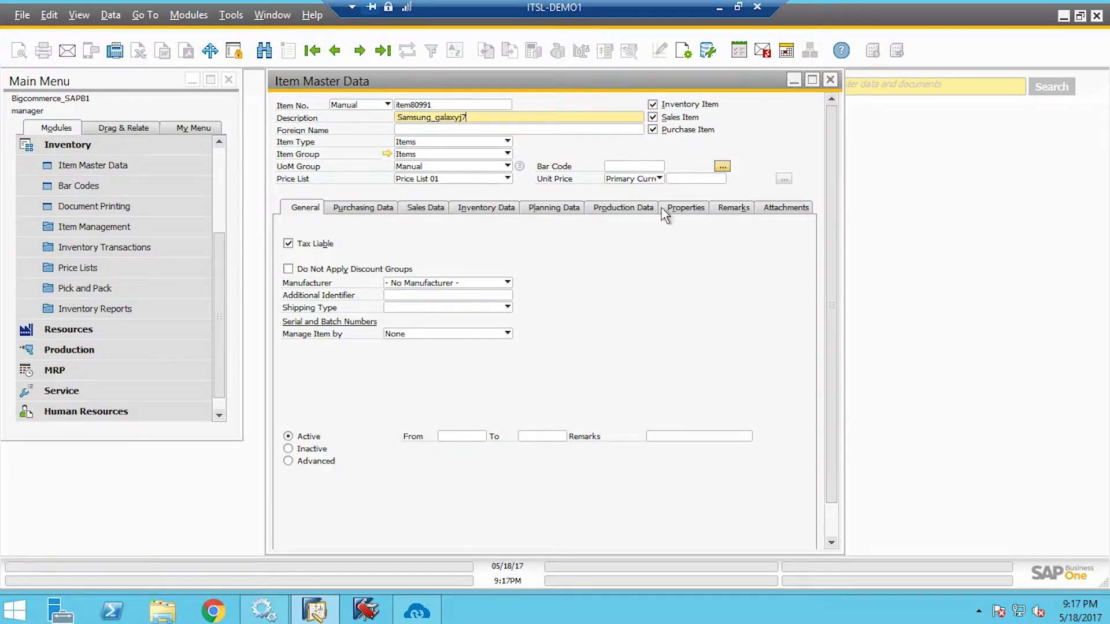
click(721, 179)
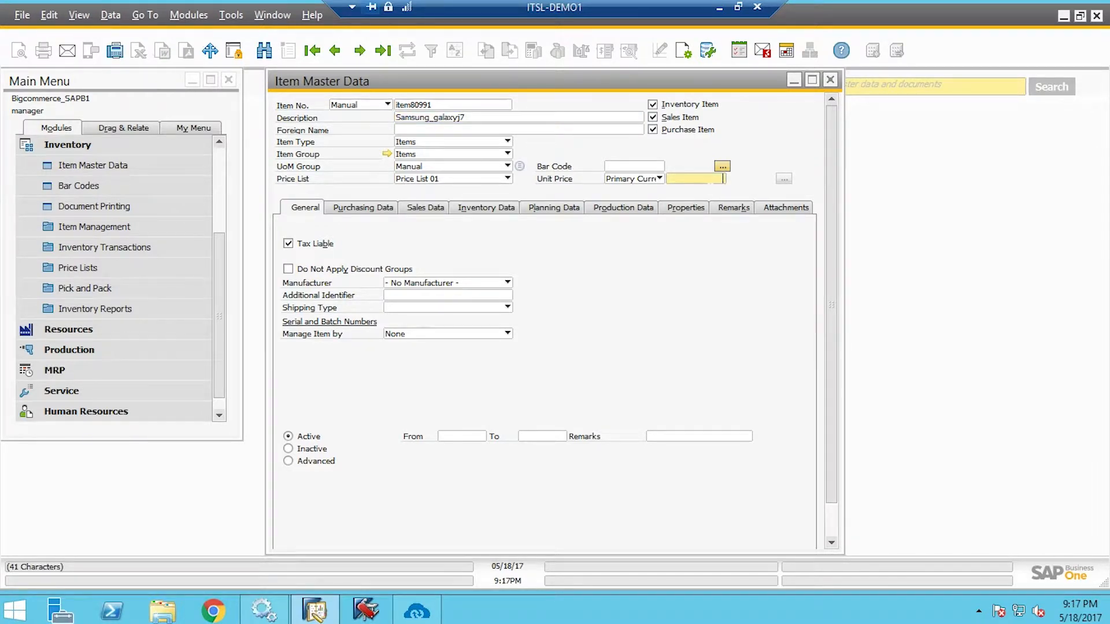
text(120)
click(371, 210)
Enter a weight of 12 on both the Purchasing Data and Sales Data tabs, then show Remarks
click(703, 334)
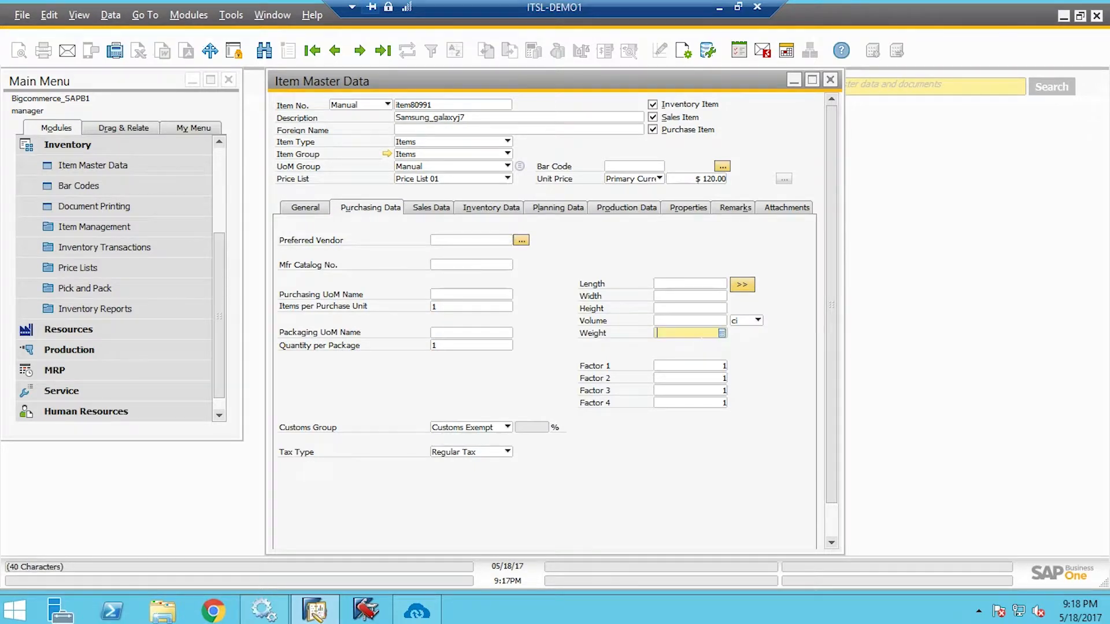
text(12)
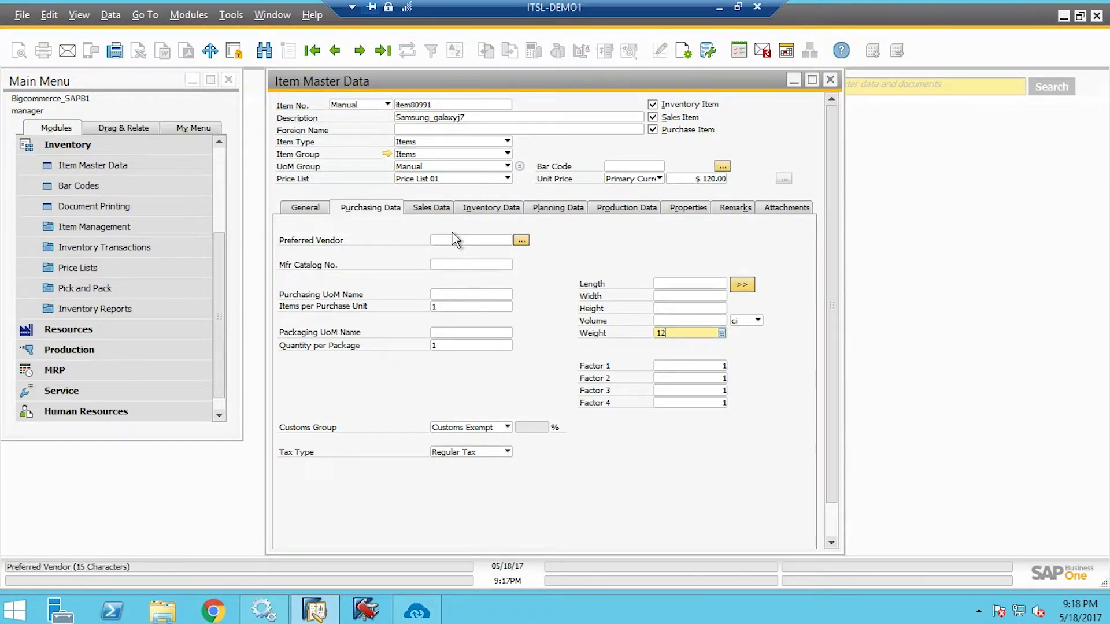
click(442, 209)
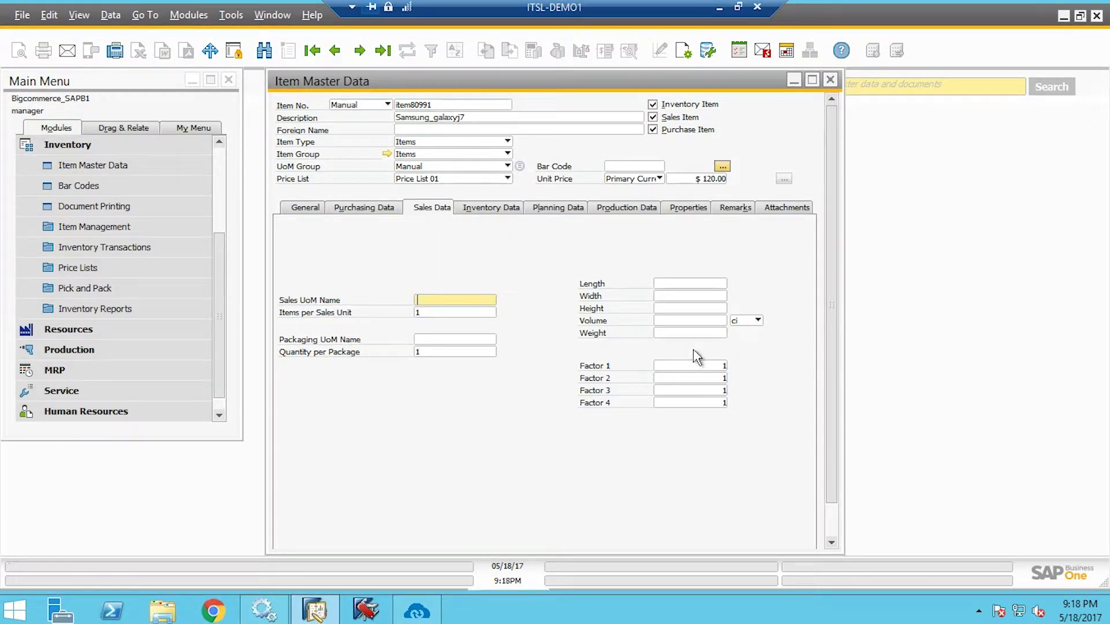
click(691, 333)
text(12)
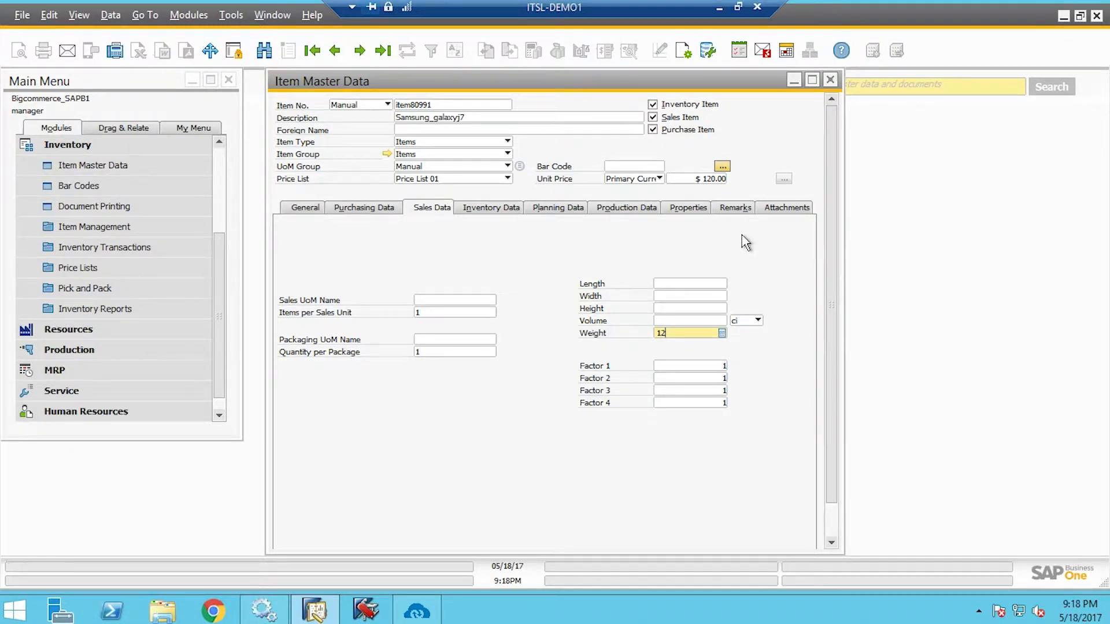
click(740, 209)
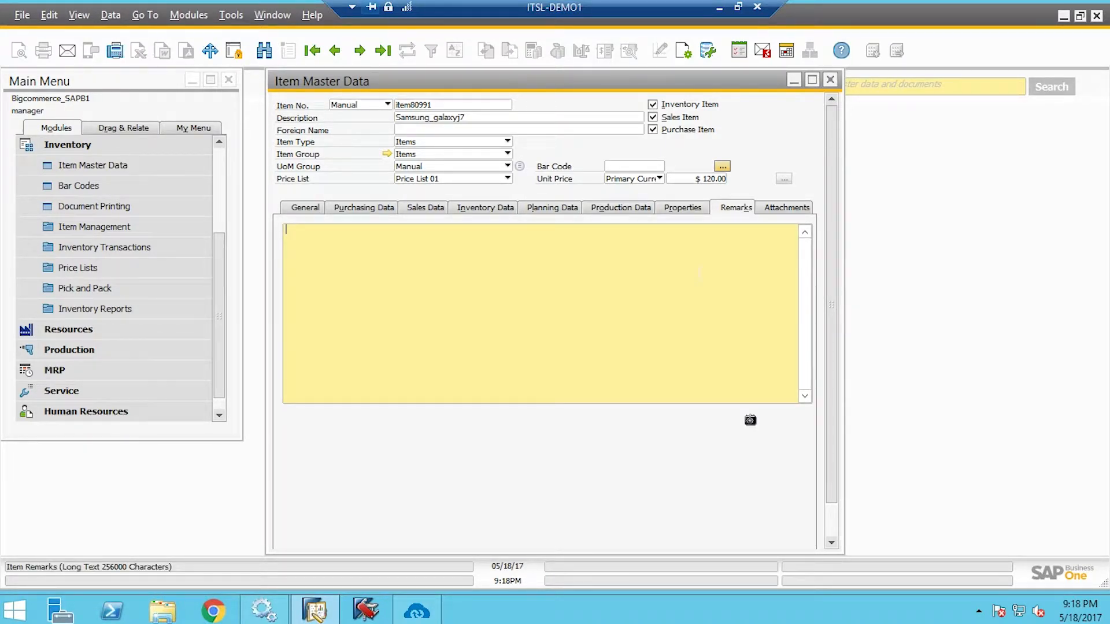
Enter the remark 'Smartphone', add item80991 to the database, and close Item Master Data
text(Smartphone)
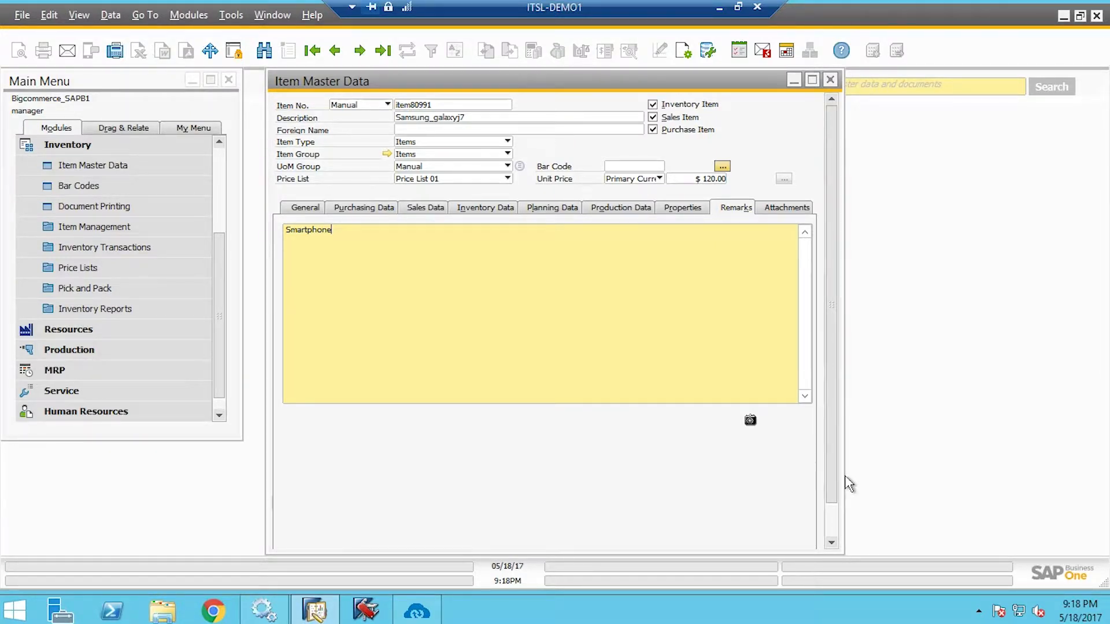
scroll(845, 544, down, 2)
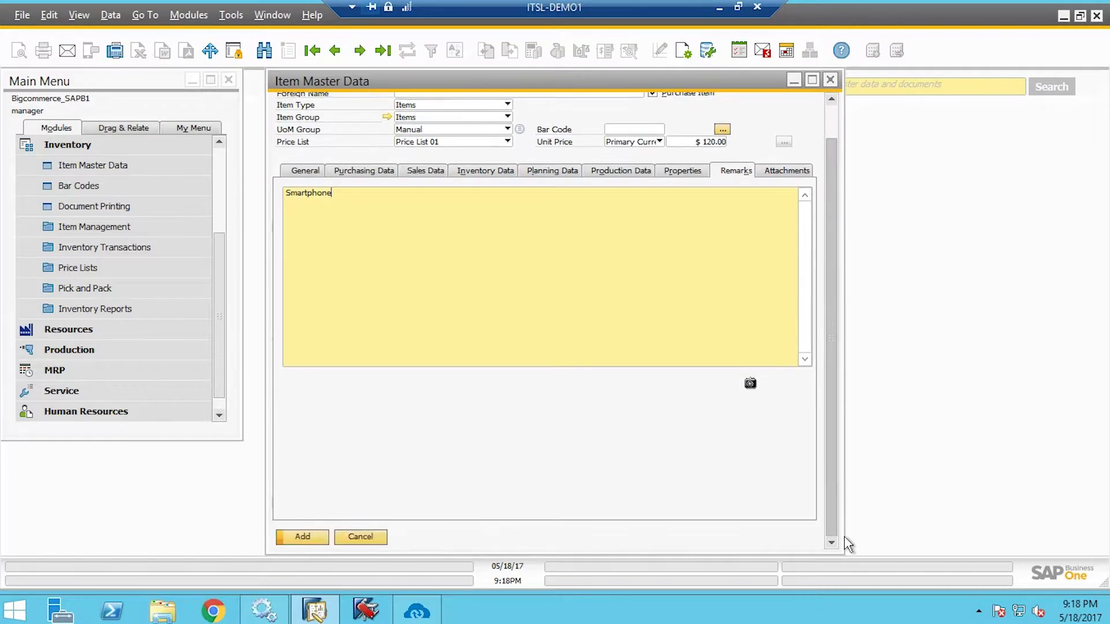
click(323, 540)
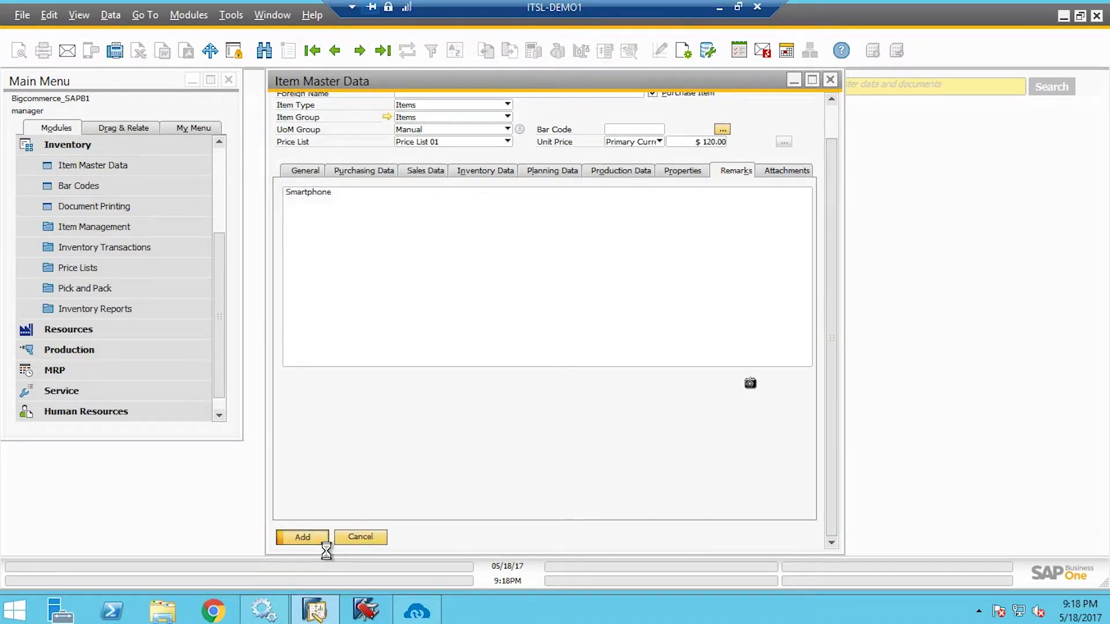
click(831, 80)
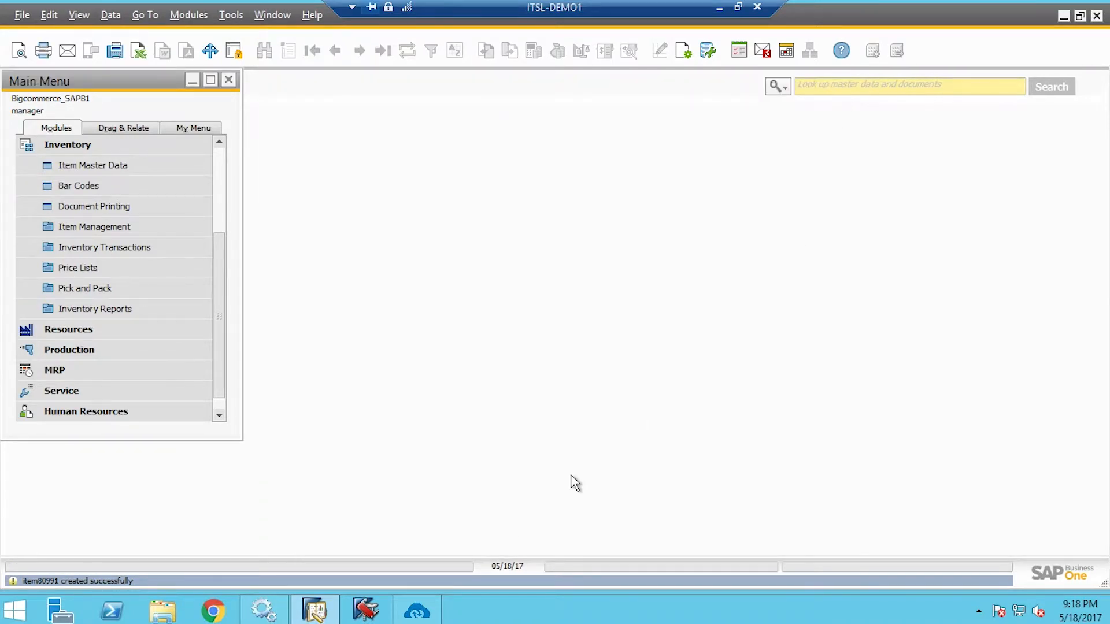
click(431, 619)
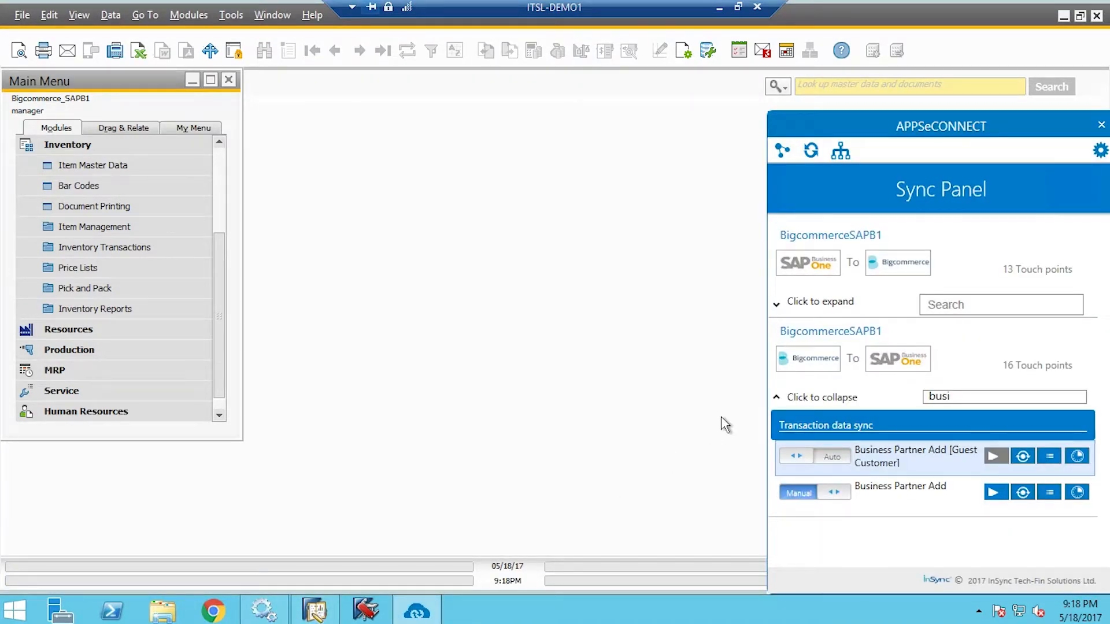
Manually trigger the Product Add sync under the SAP-to-BigCommerce touch points
click(837, 299)
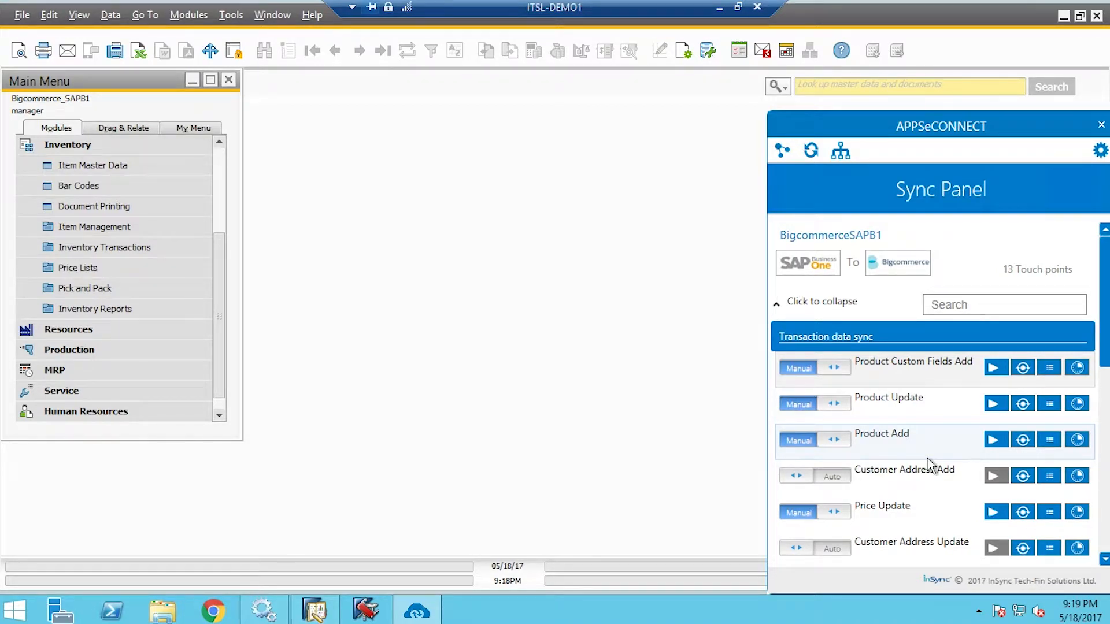
click(1013, 452)
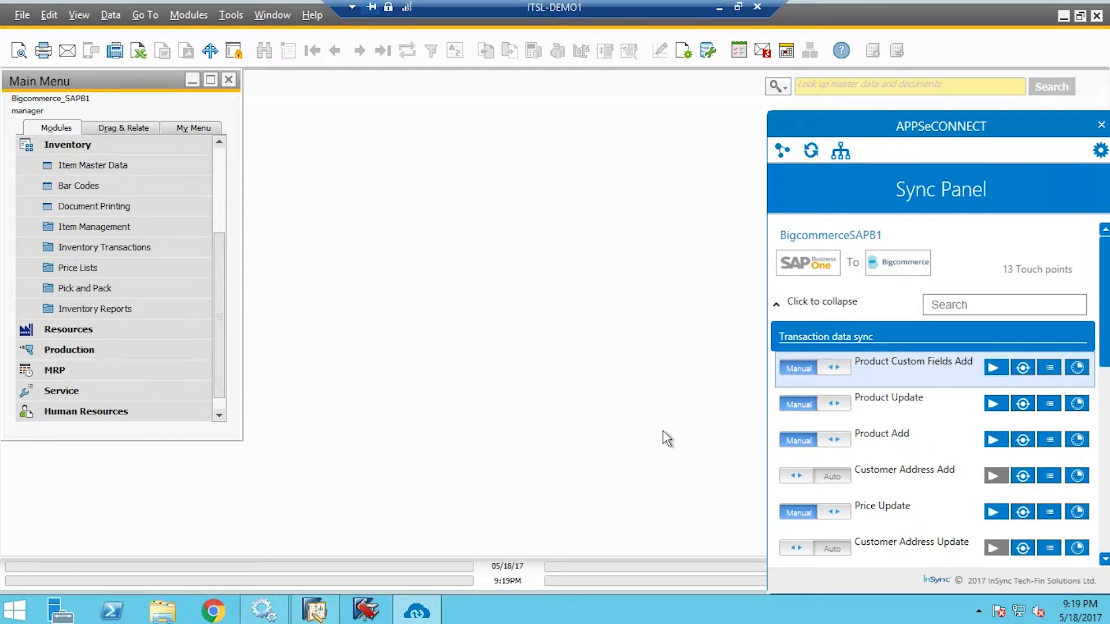
click(720, 9)
Open the BigCommerce View Products list showing Samsung_galaxyj7 (item80991) at ₹120.00
click(95, 8)
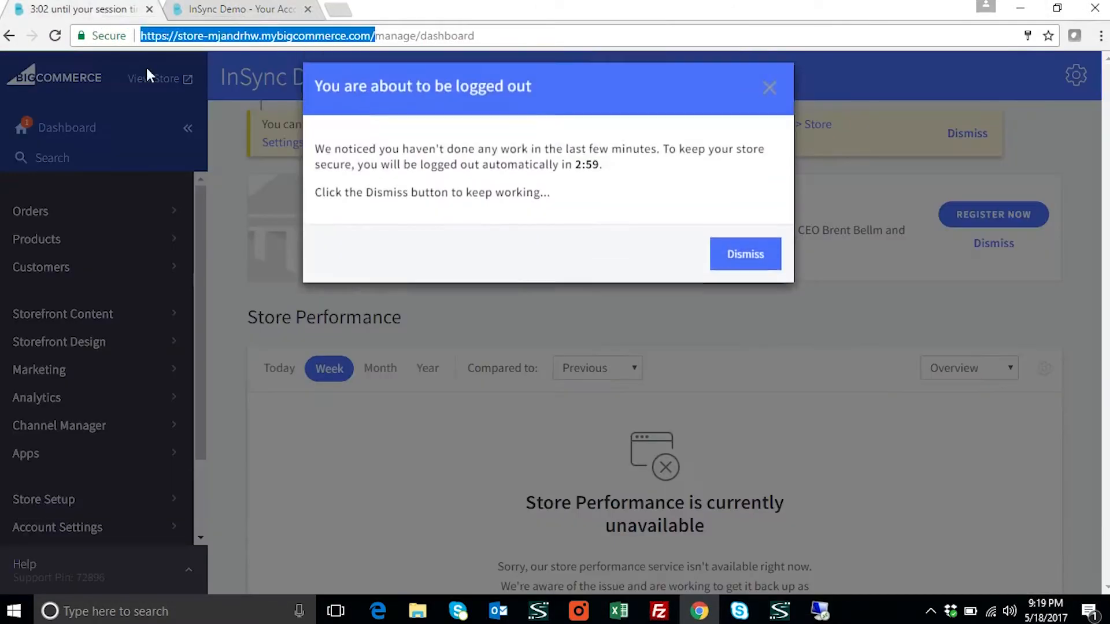
click(54, 128)
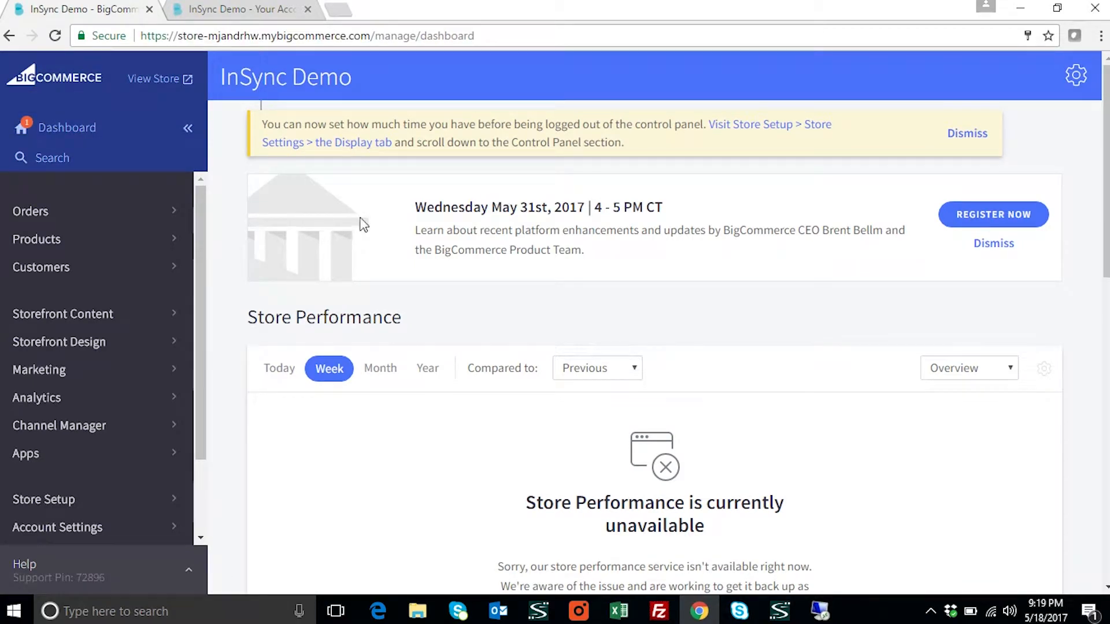
click(53, 248)
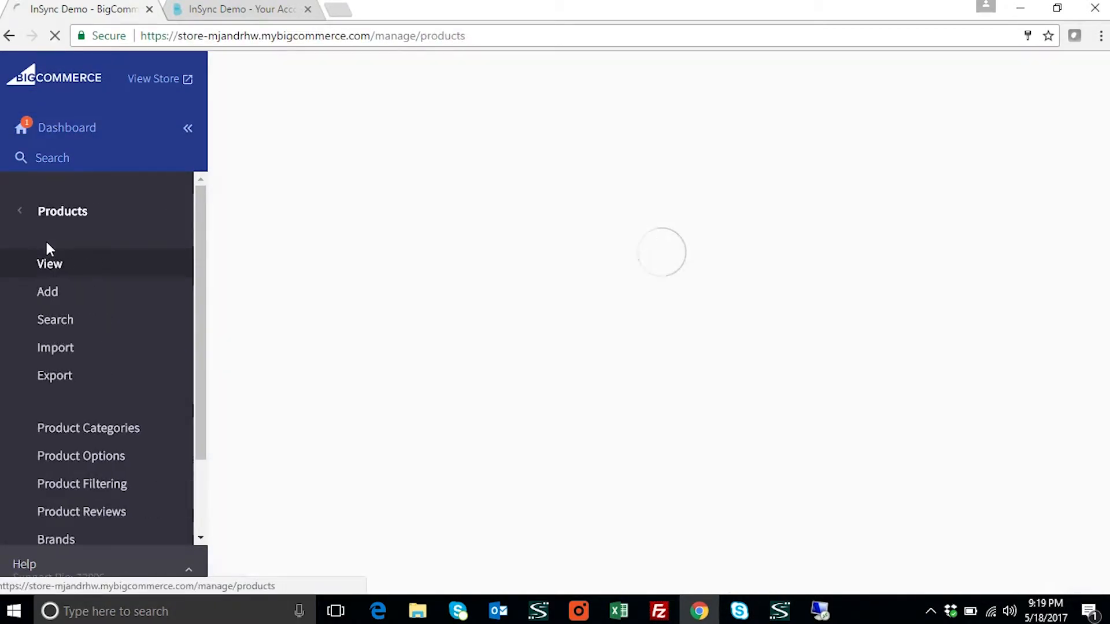
click(75, 322)
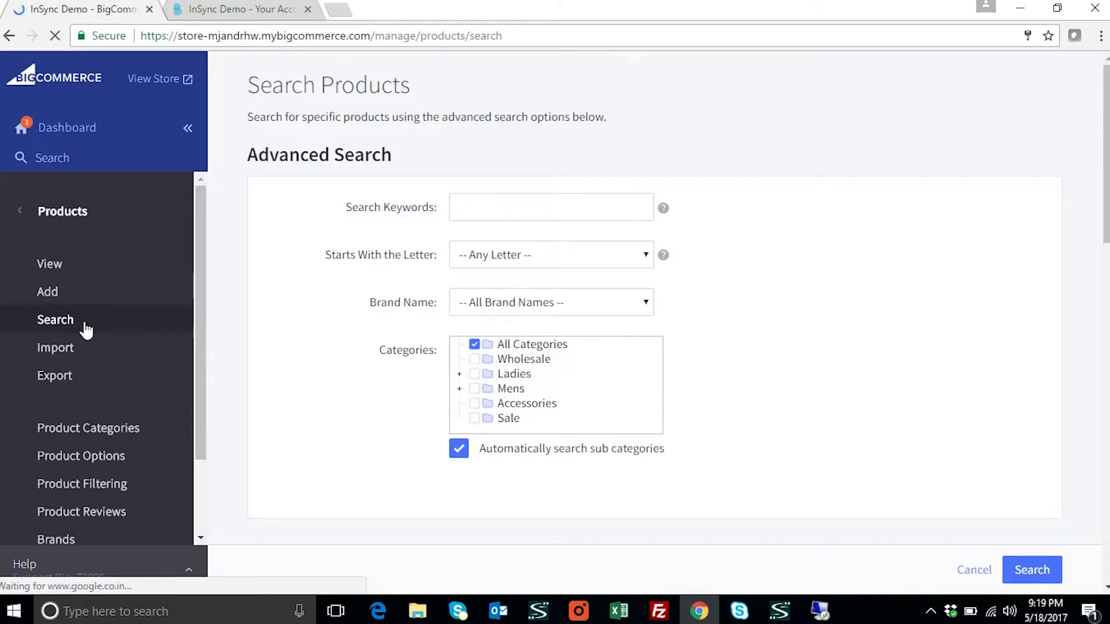
click(77, 213)
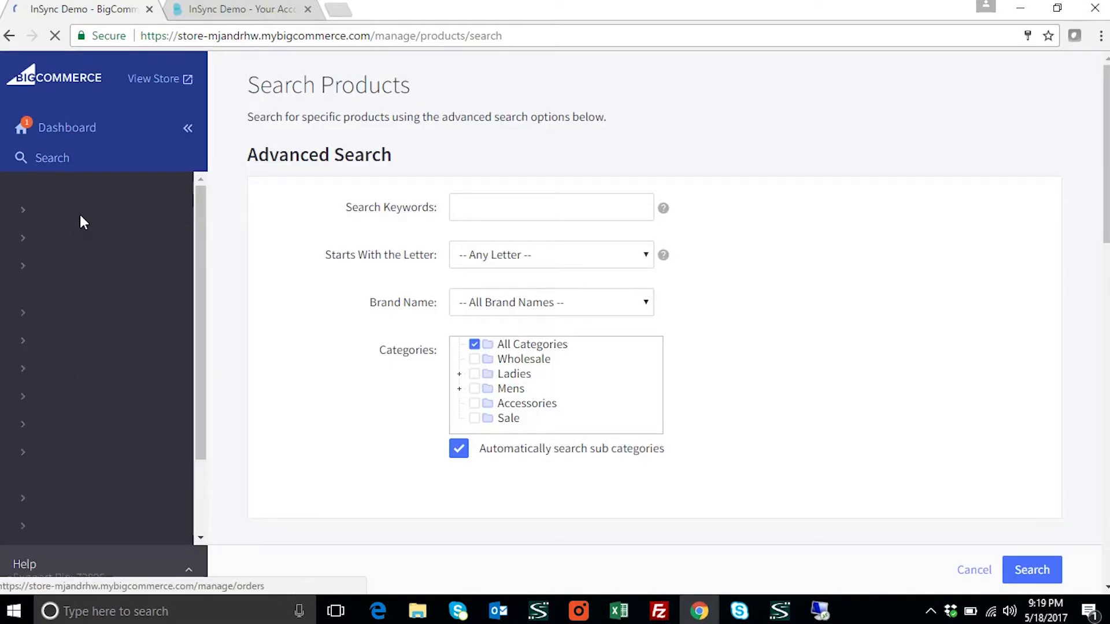
click(106, 246)
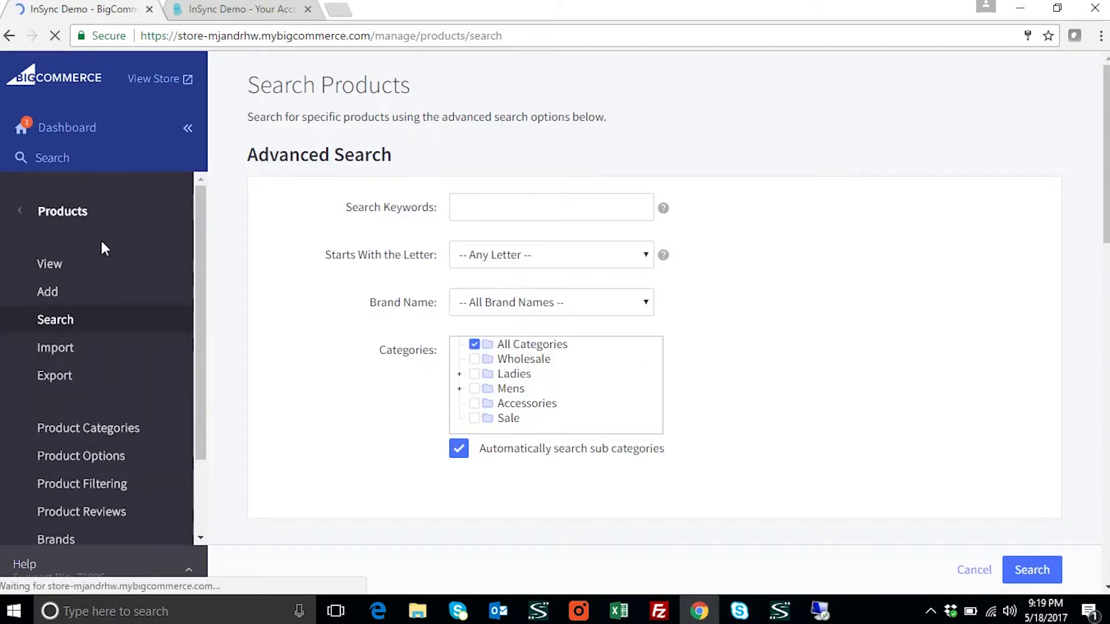
click(81, 267)
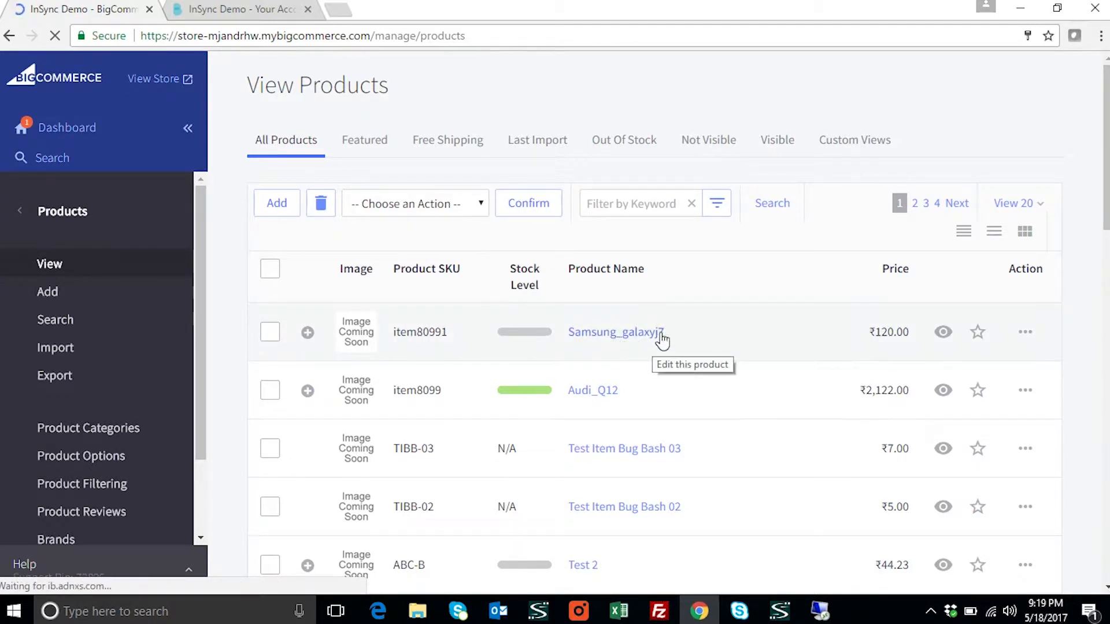
Open Samsung_galaxyj7 in the product editor and scroll through its synced details
click(592, 338)
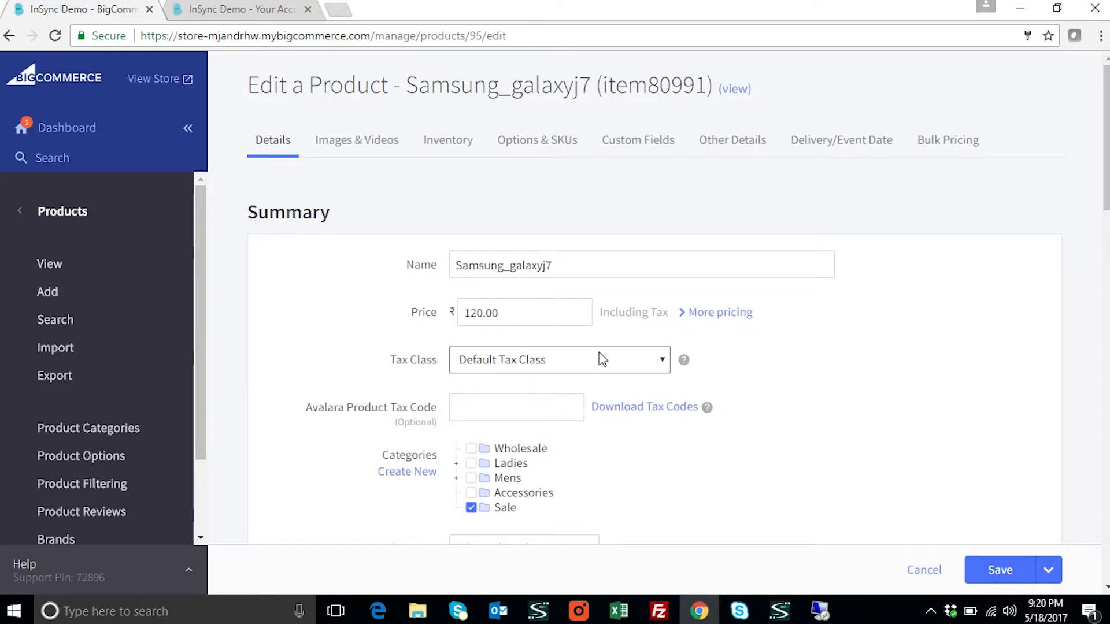
scroll(604, 440, down, 3)
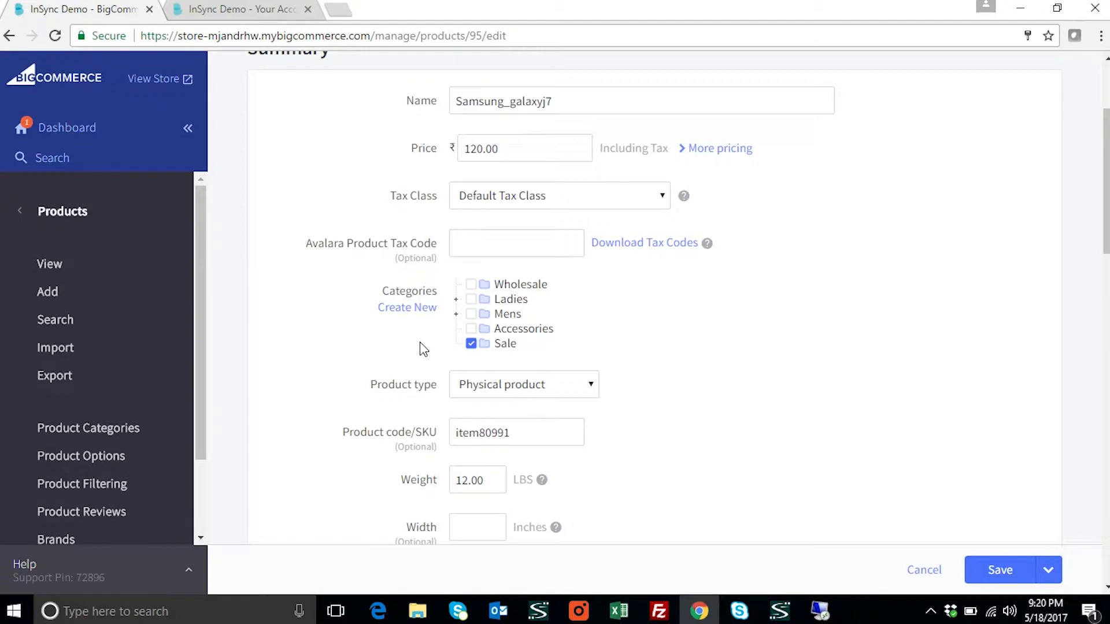
Check Samsung_galaxyj7's Physical product type, SKU item80991 and synced weight without changing anything
scroll(602, 382, down, 1)
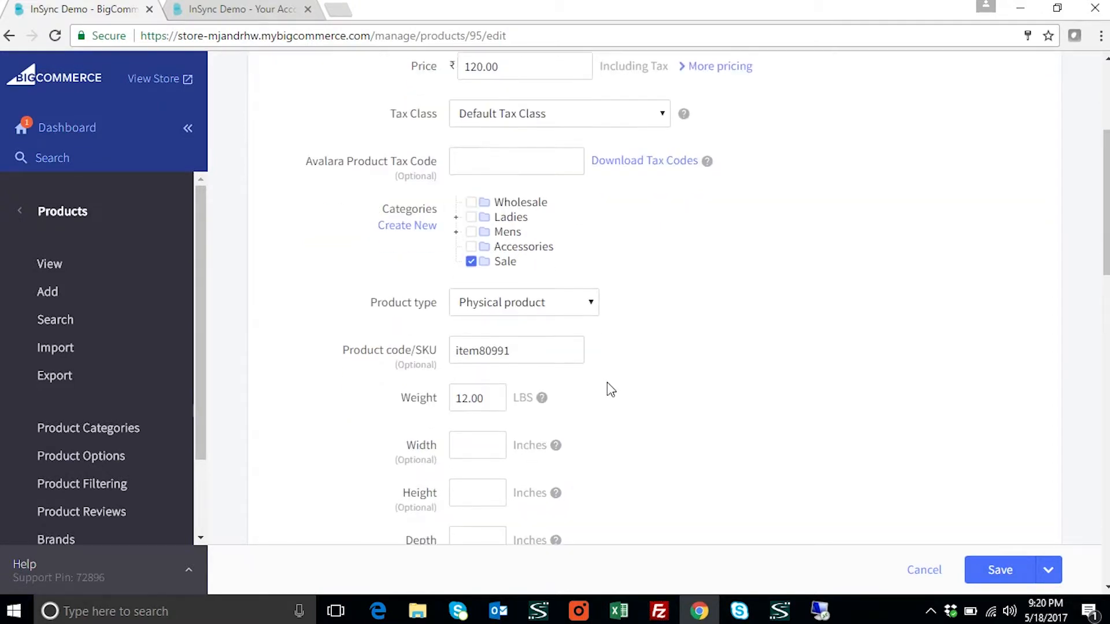
click(593, 303)
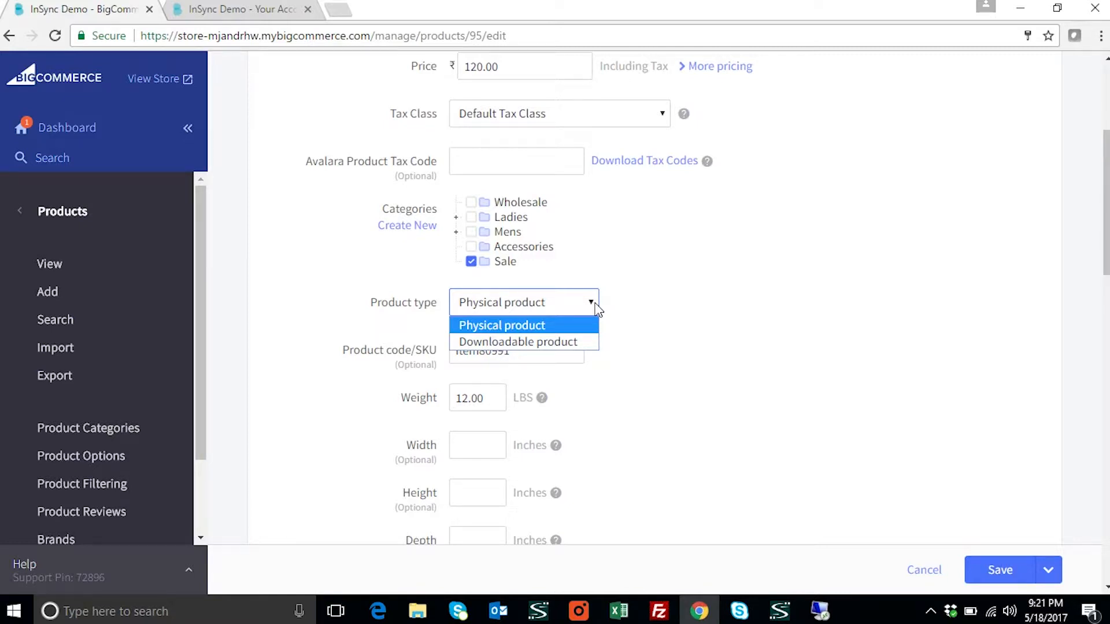
click(678, 338)
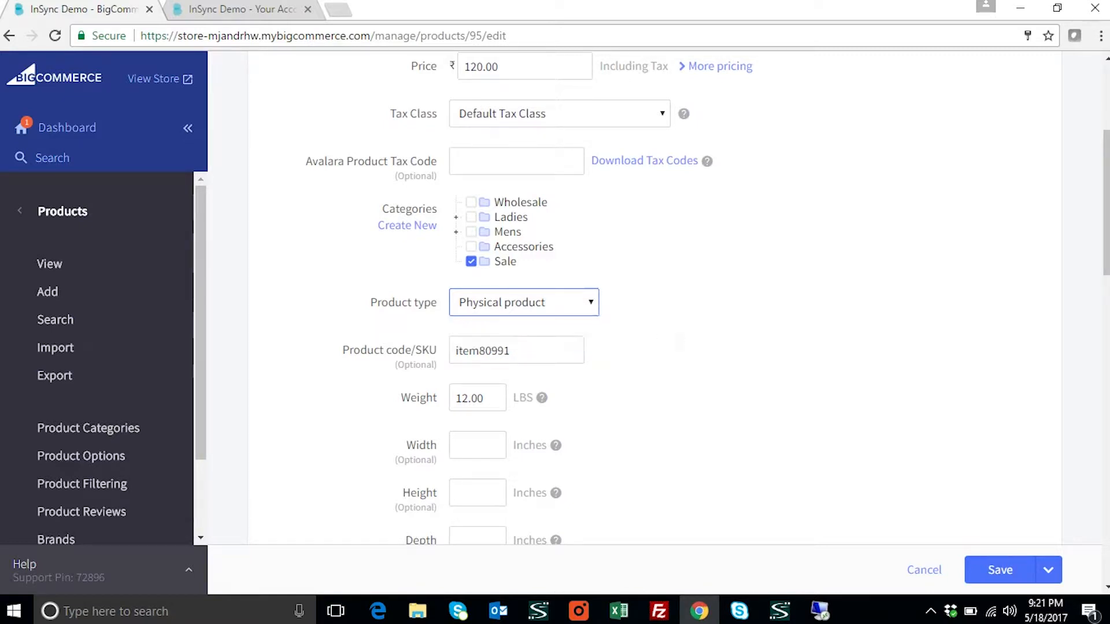
scroll(681, 338, down, 1)
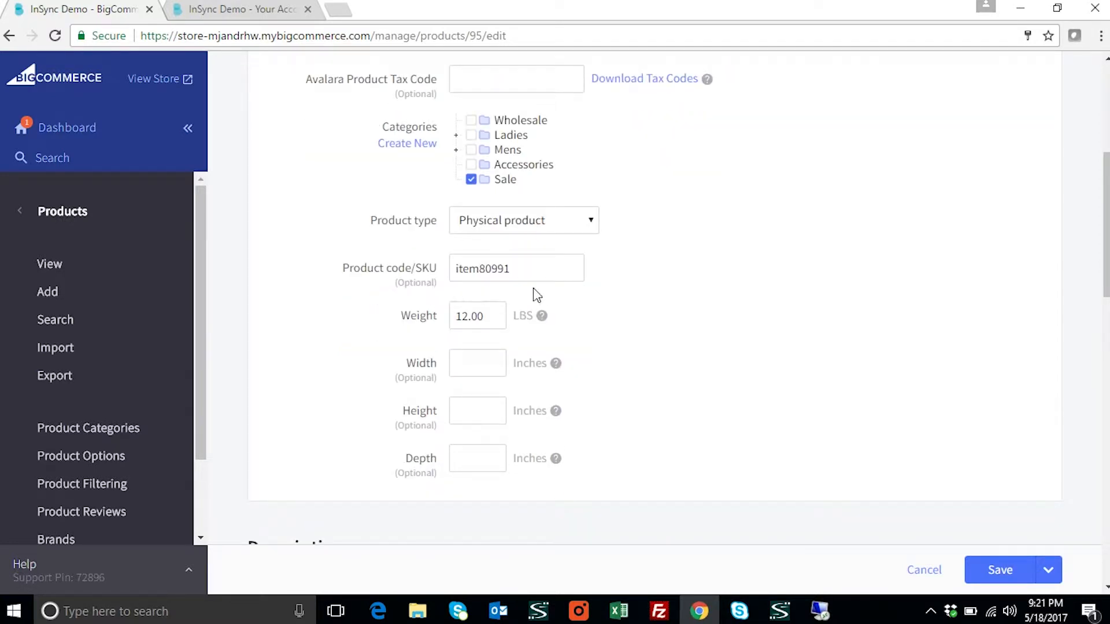
click(405, 326)
scroll(556, 354, down, 5)
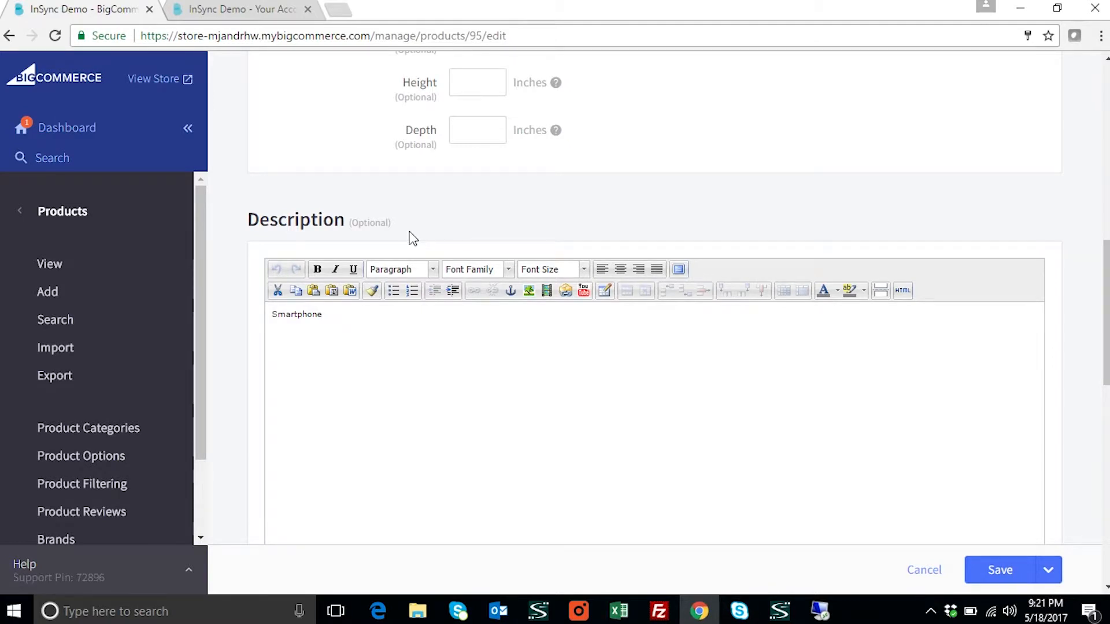
scroll(344, 368, down, 8)
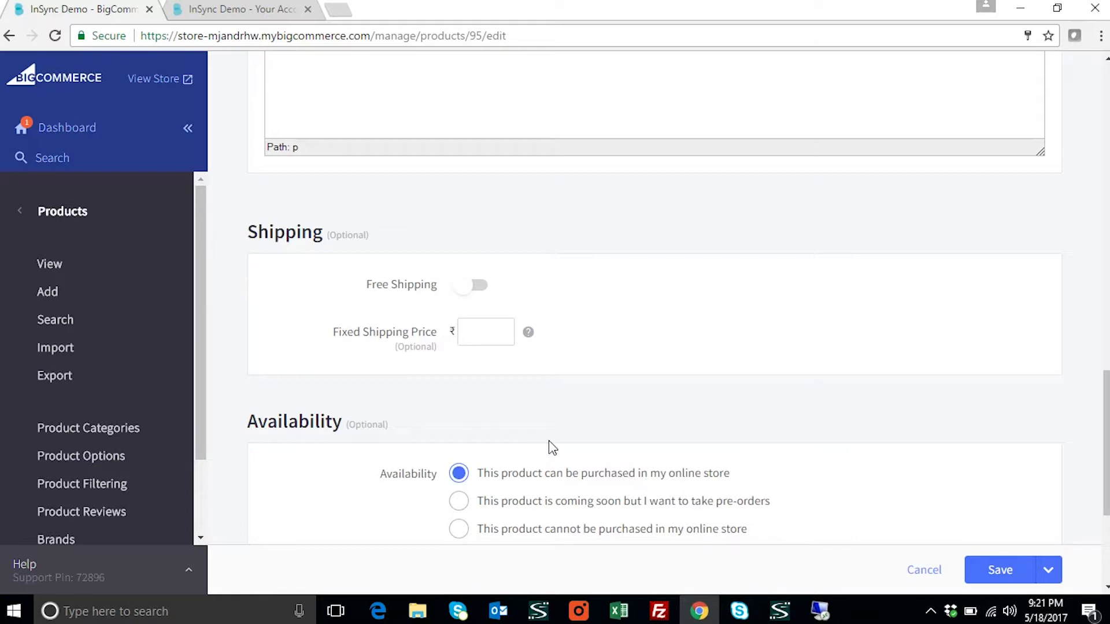
scroll(549, 448, down, 3)
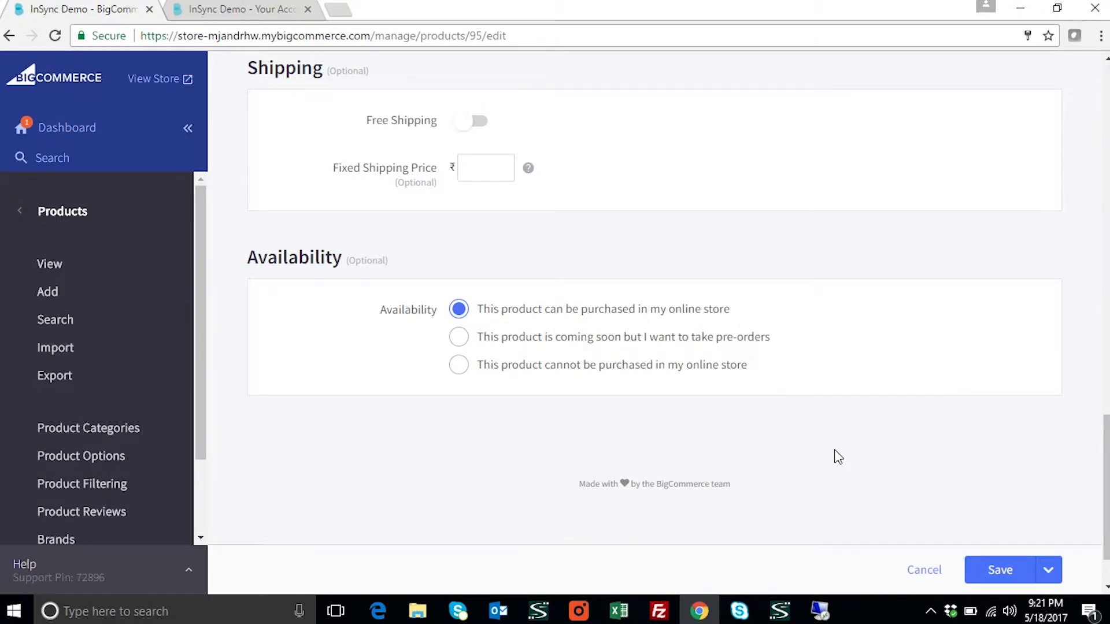
scroll(835, 453, up, 15)
scroll(844, 452, up, 6)
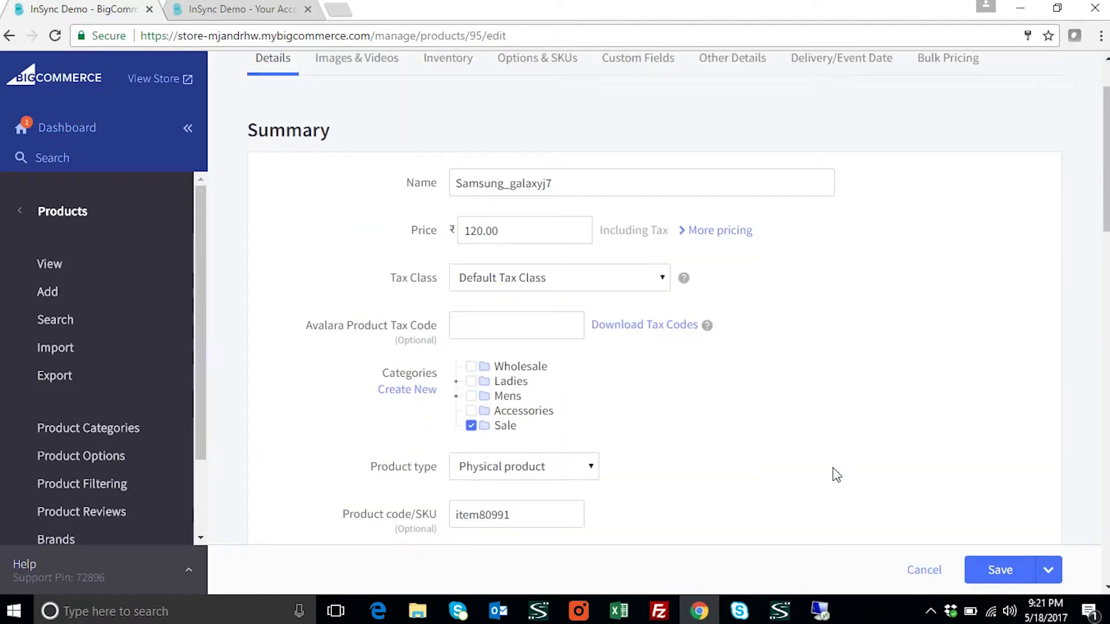
Start a new Goods Receipt in SAP Business One using Price List 01
mouse_move(820, 611)
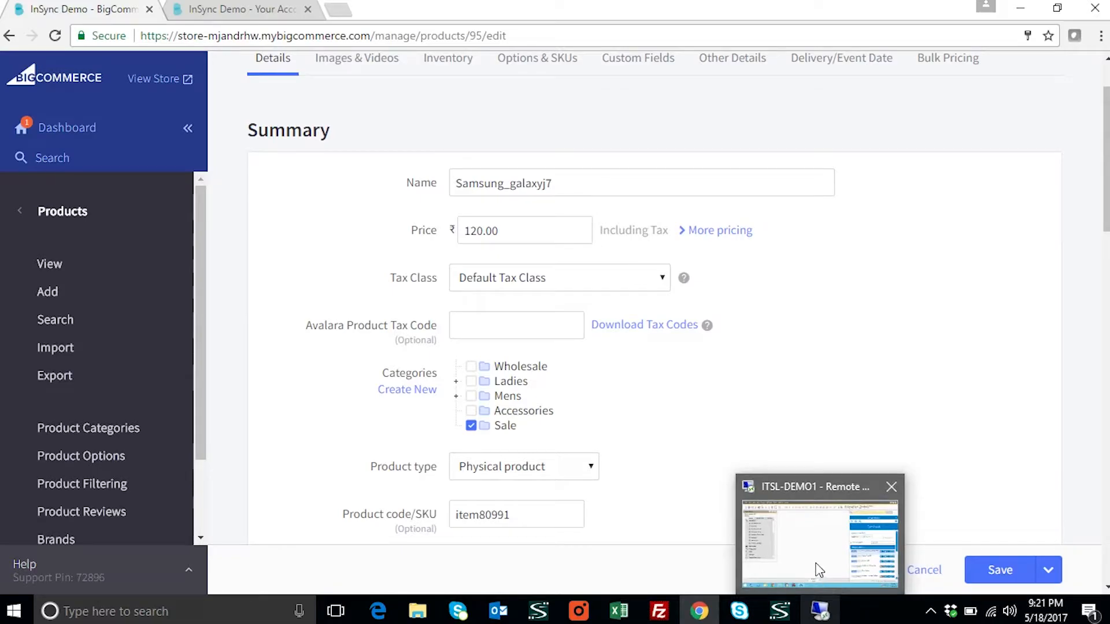
click(824, 571)
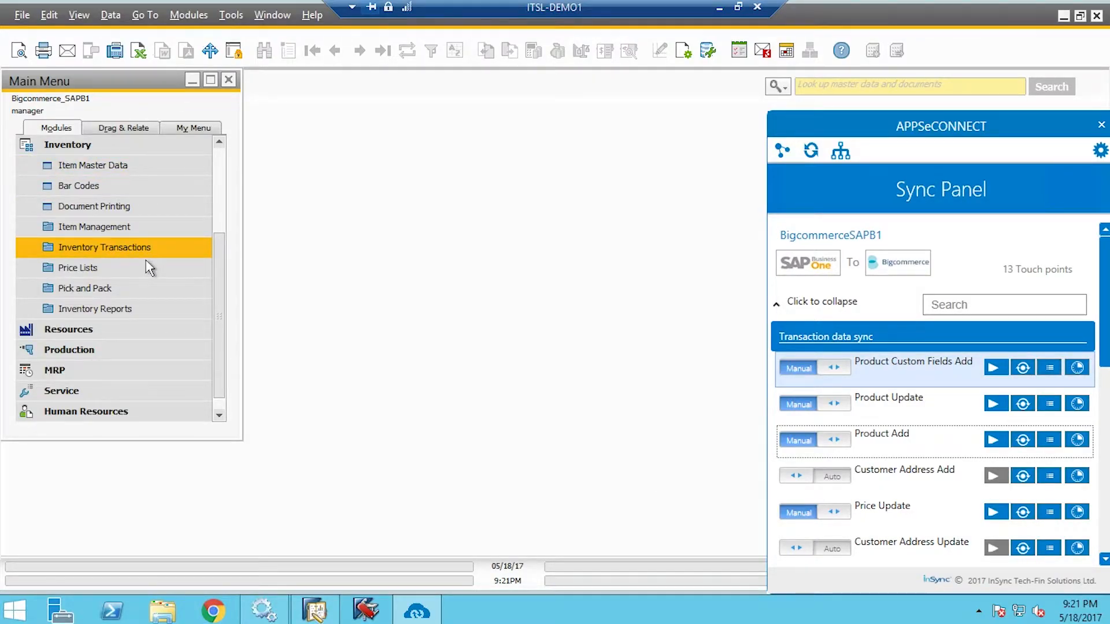
click(146, 258)
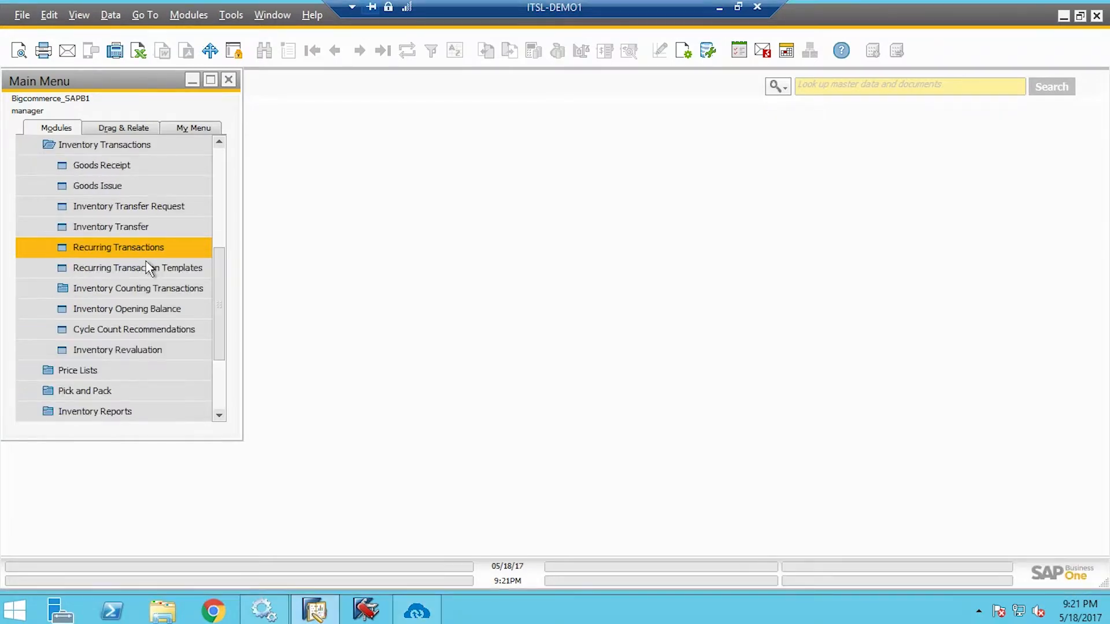
click(123, 174)
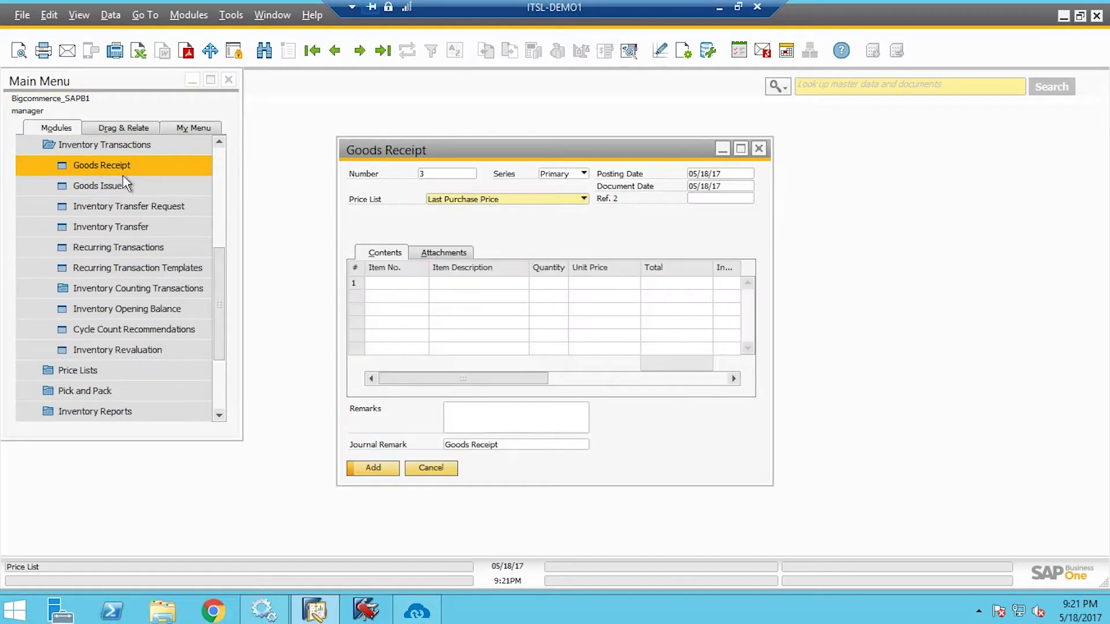
click(546, 202)
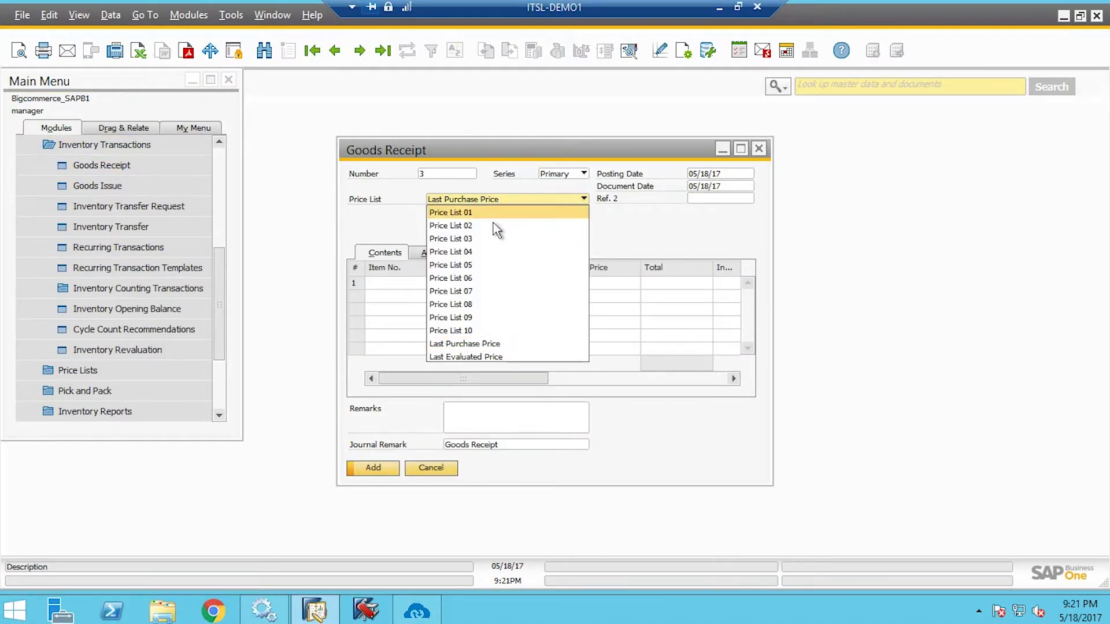
key(Return)
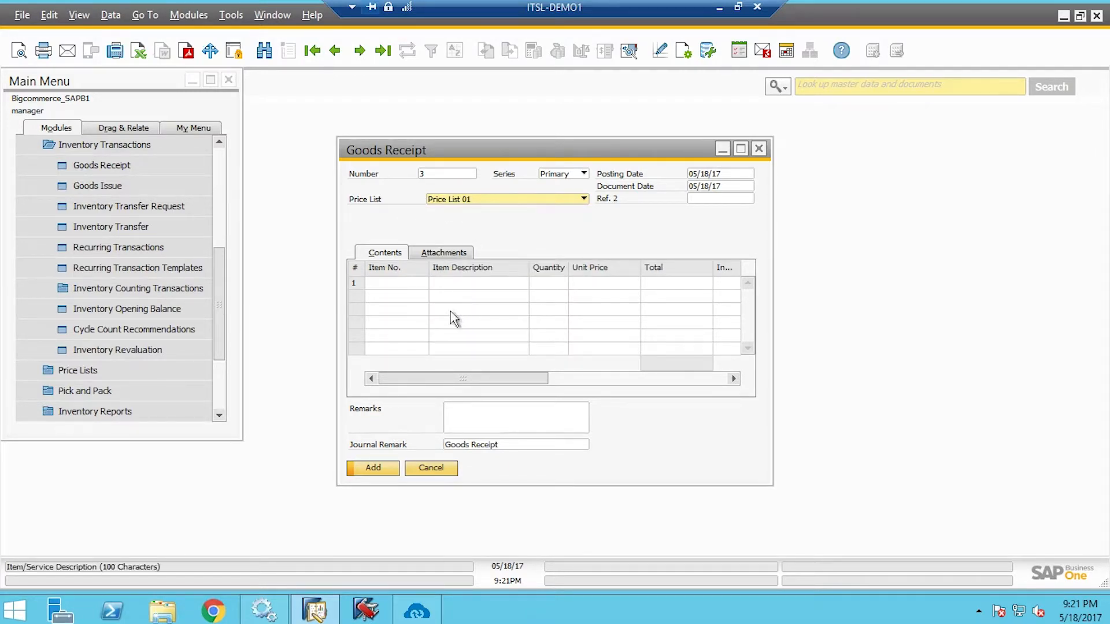
Receive 20 units of Samsung_galaxyj7 (item80991) and post the goods receipt
key(Tab)
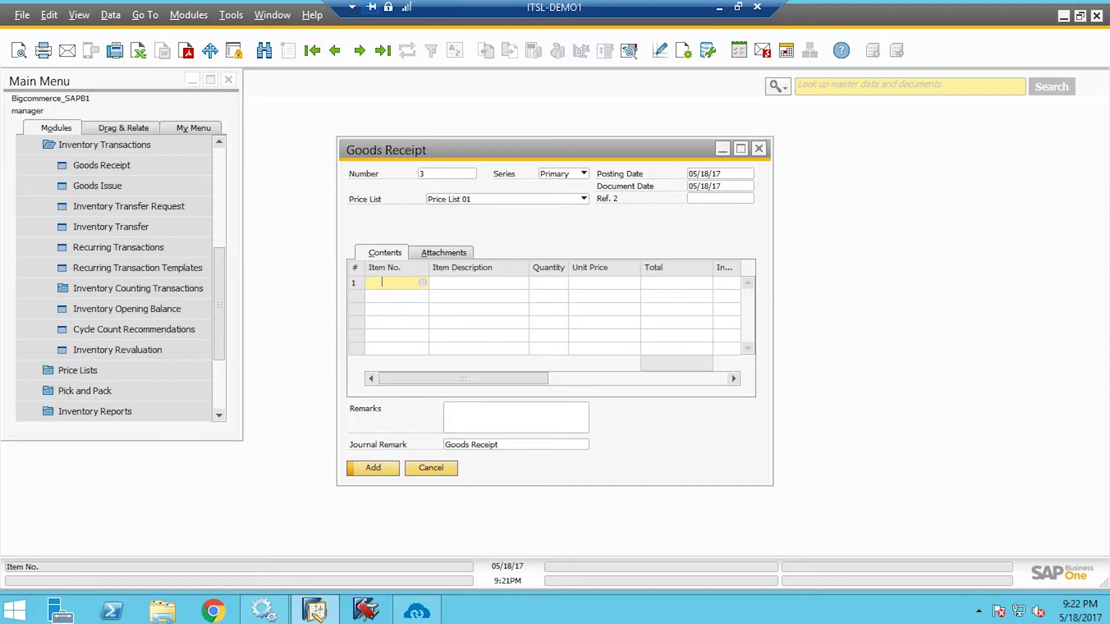
key(Tab)
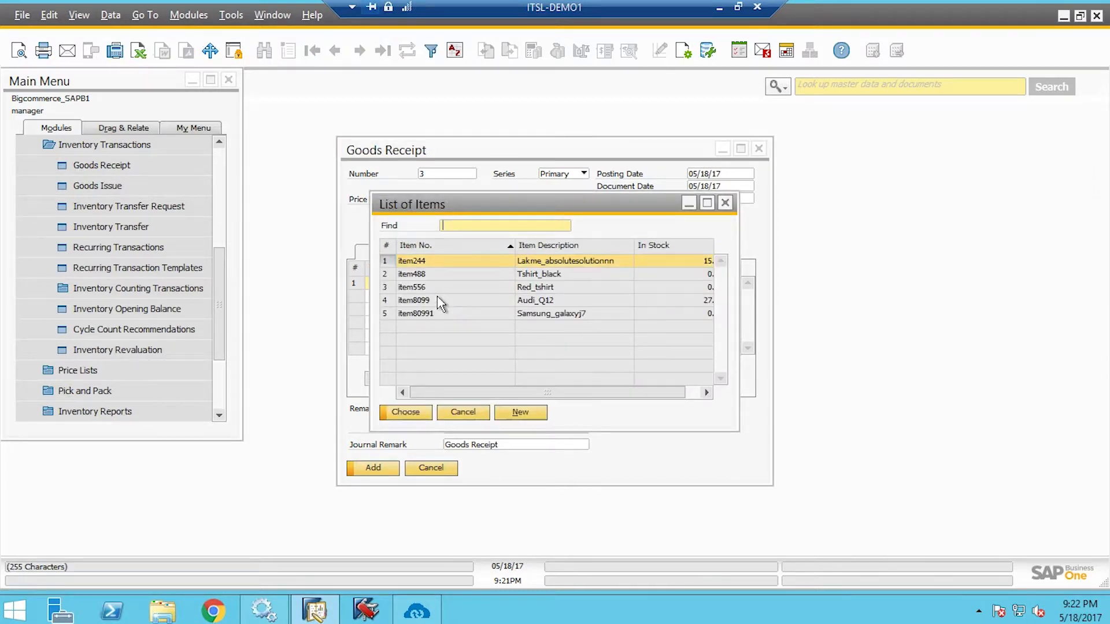
click(454, 318)
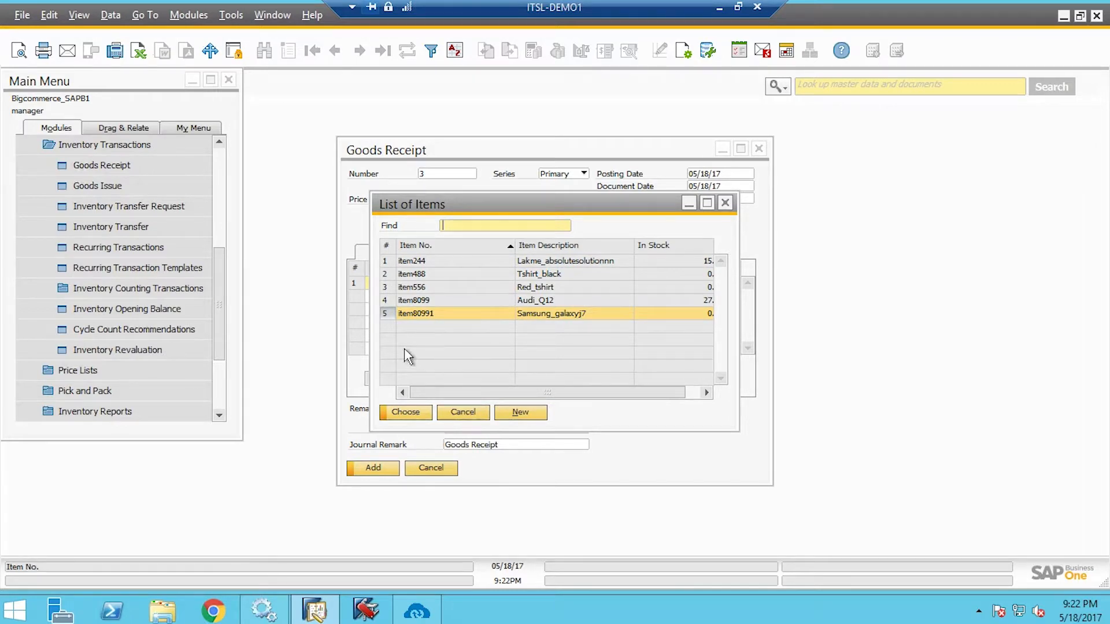
click(422, 413)
key(Tab)
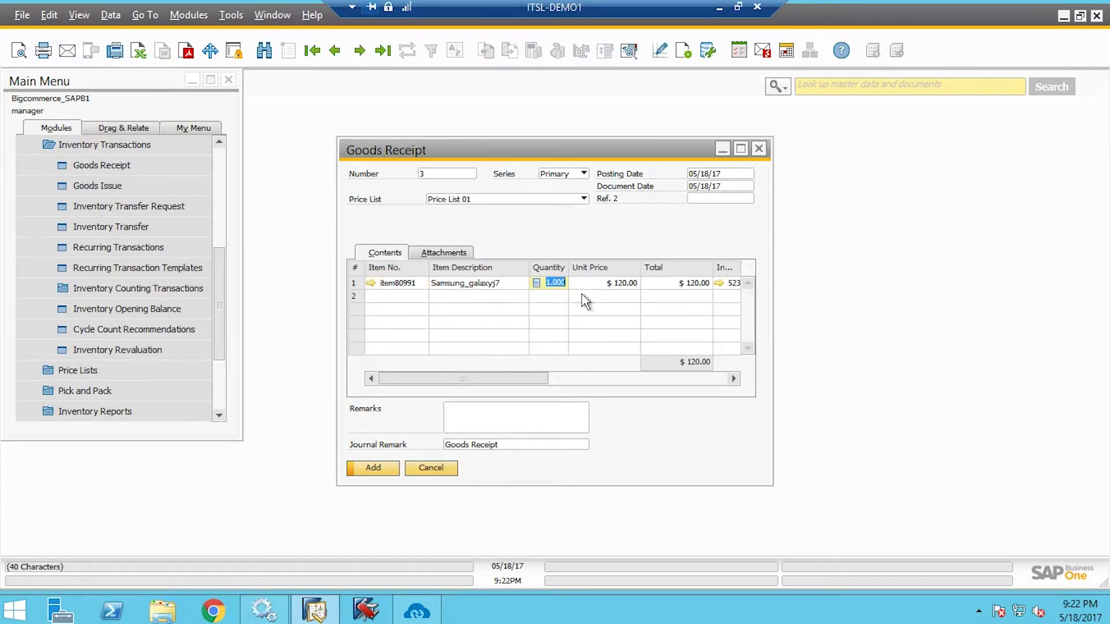
text(20)
click(390, 472)
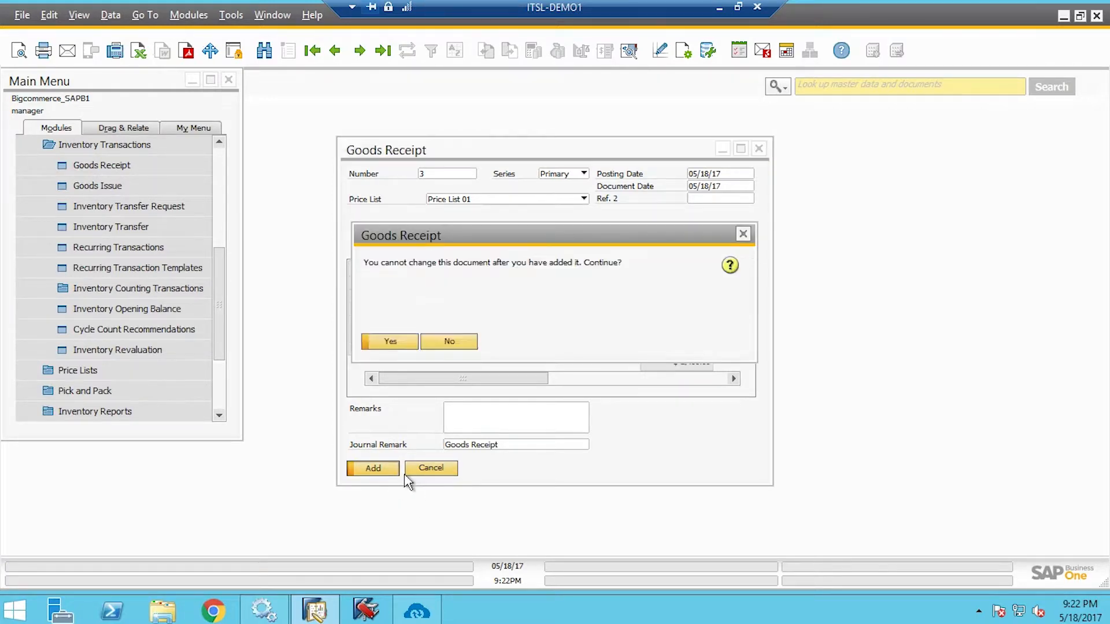
click(415, 346)
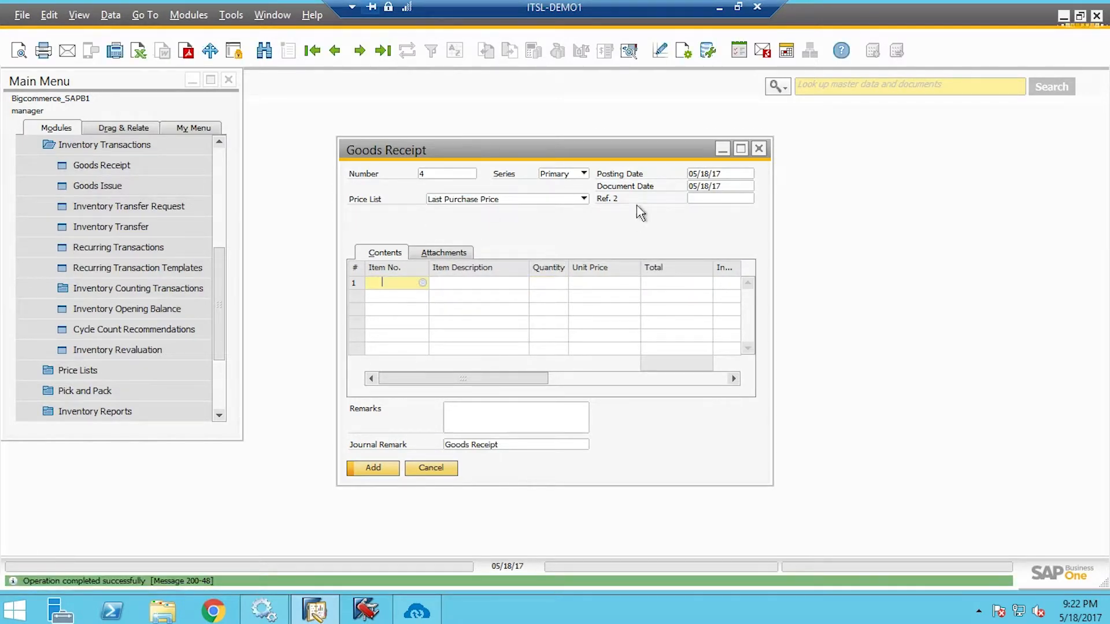
click(723, 150)
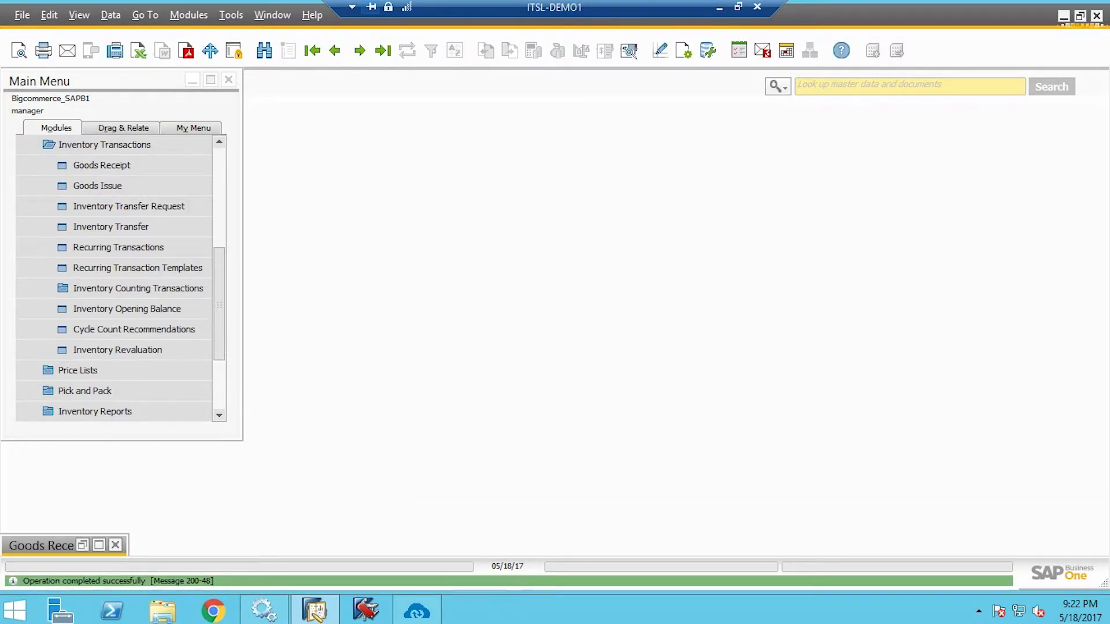
Start the Stock Update touch point sync in the APPSeCONNECT Sync Panel
click(416, 611)
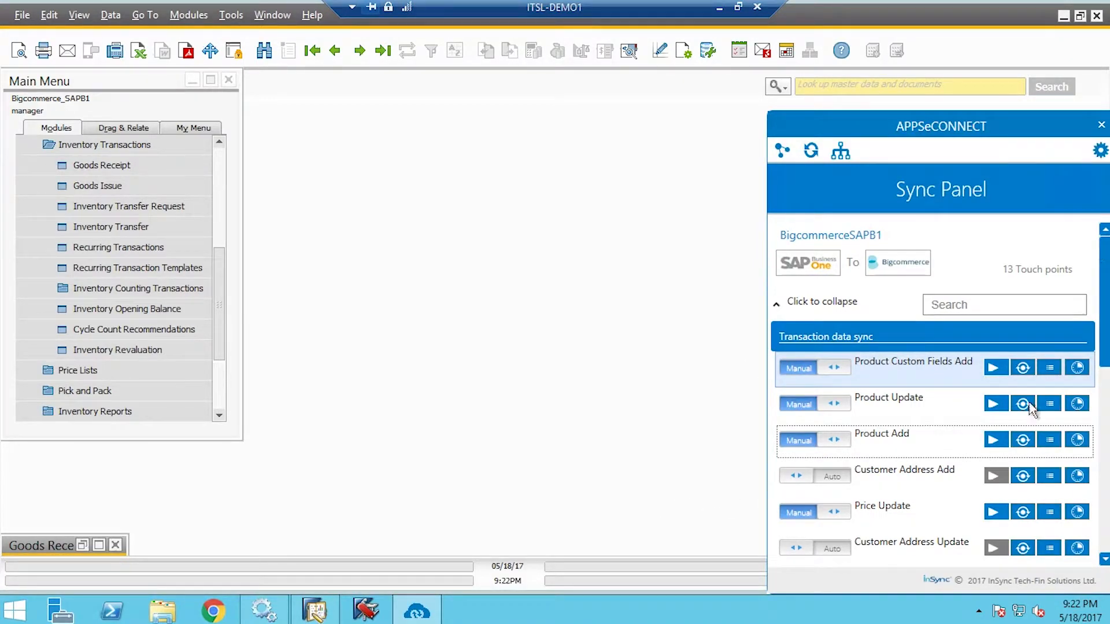
scroll(992, 467, down, 3)
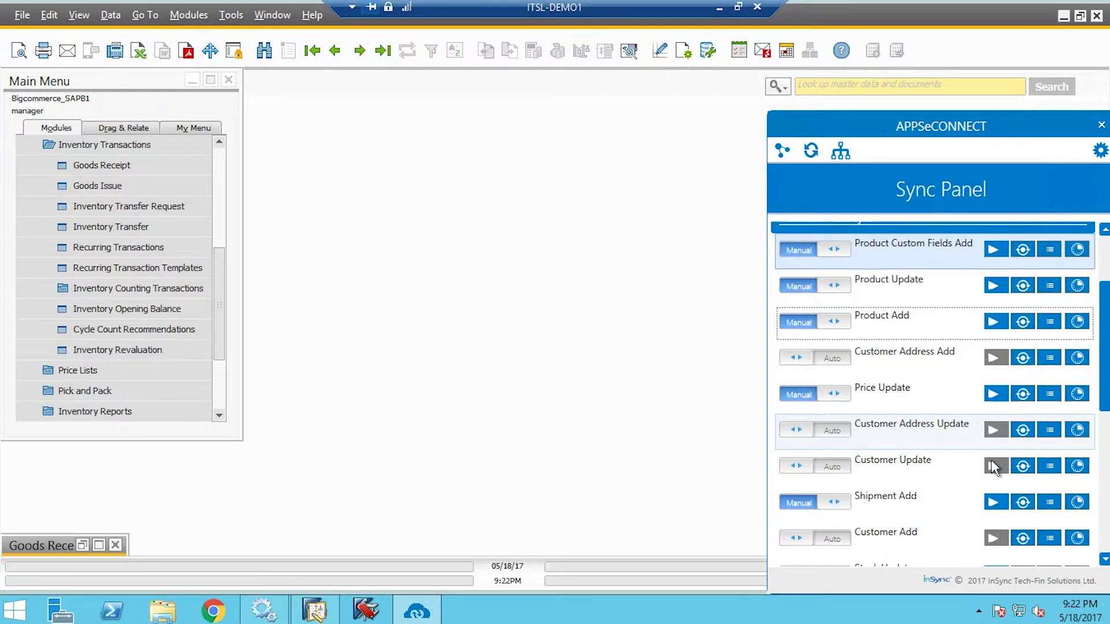
scroll(991, 459, down, 1)
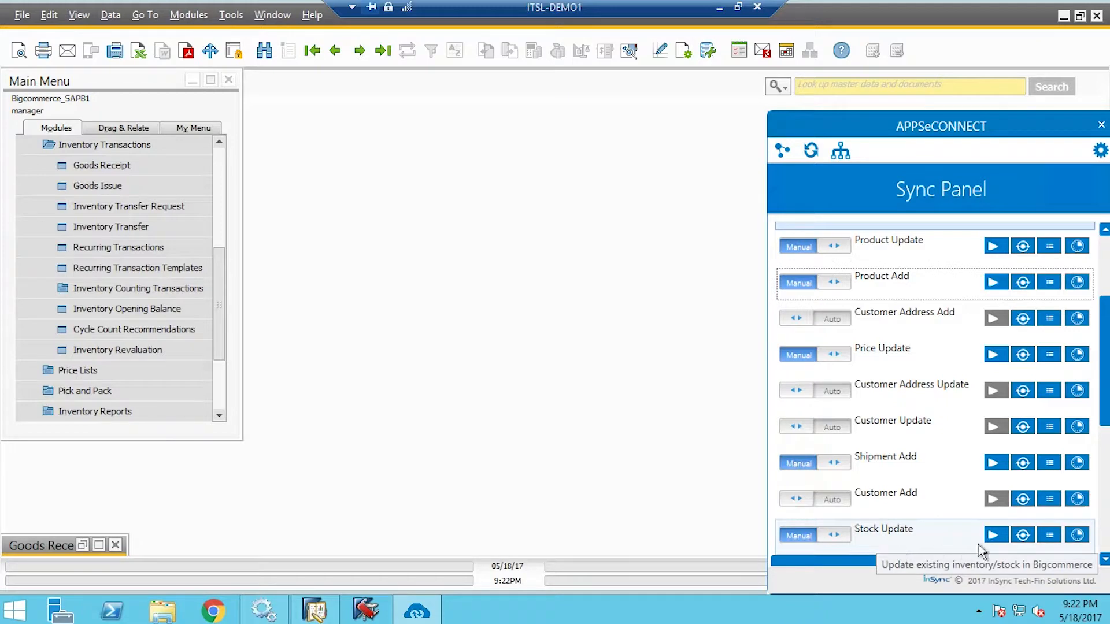
click(1005, 542)
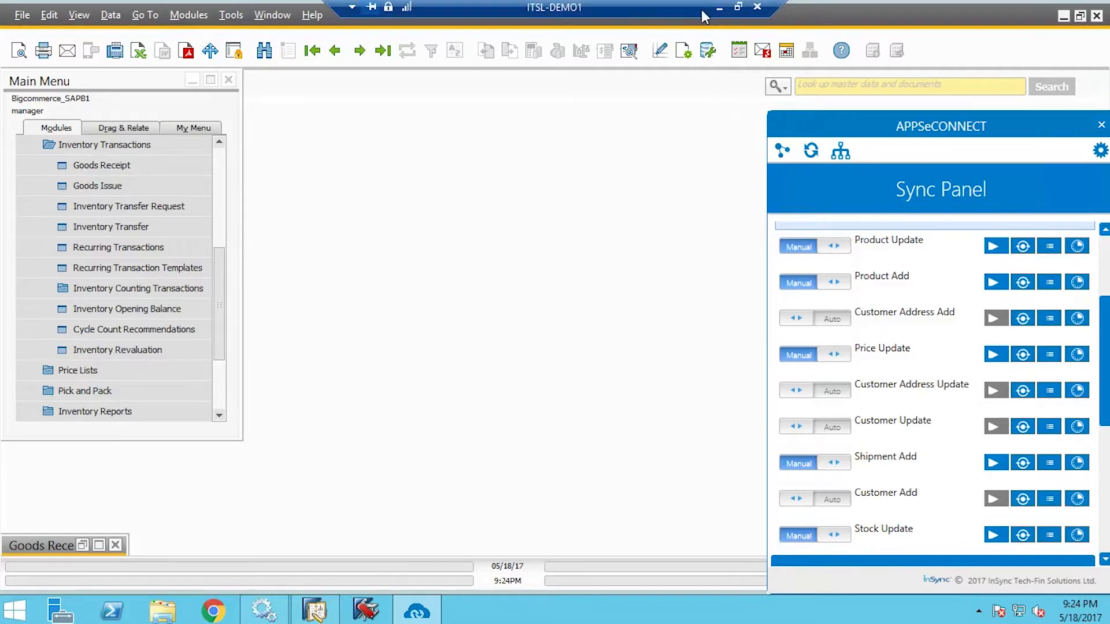
Reload Samsung_galaxyj7's edit page and confirm its Inventory current stock level reads 20
click(719, 8)
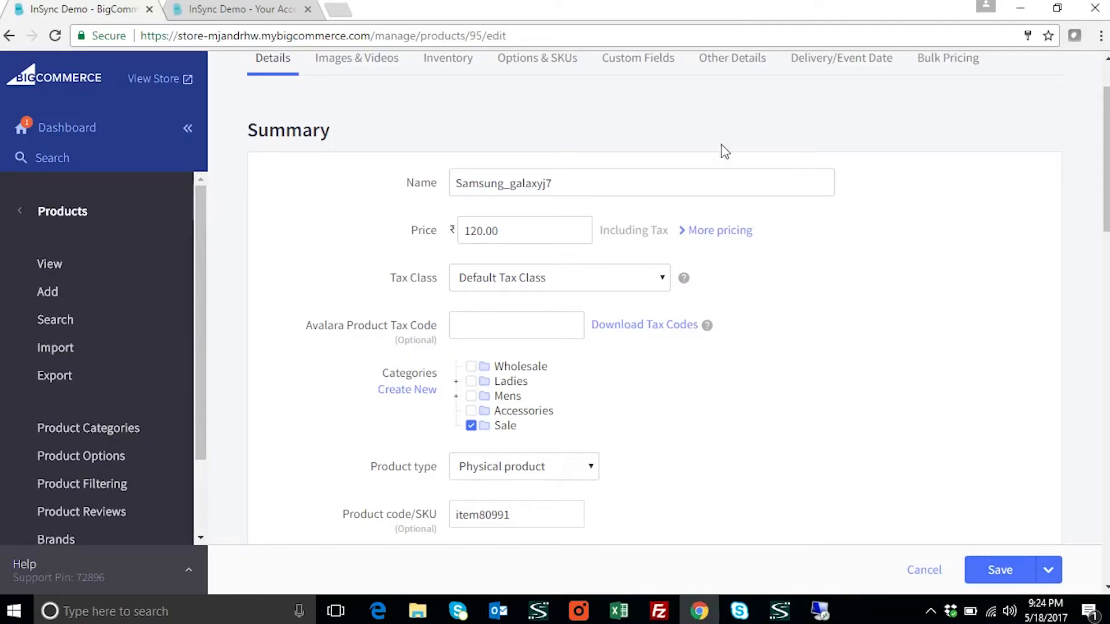
click(55, 36)
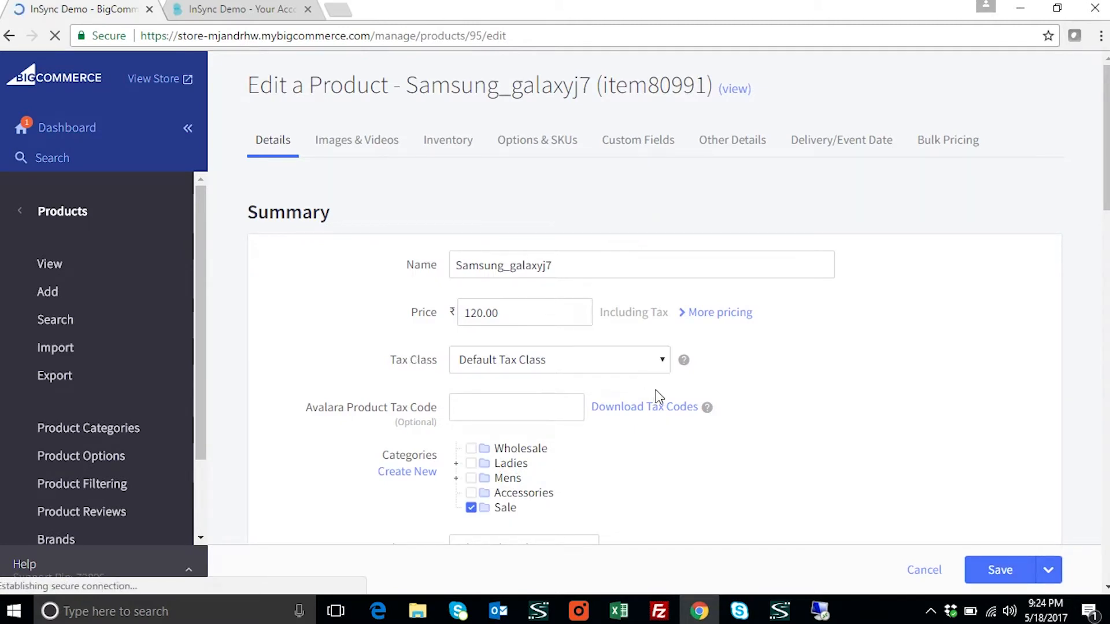
scroll(660, 397, down, 3)
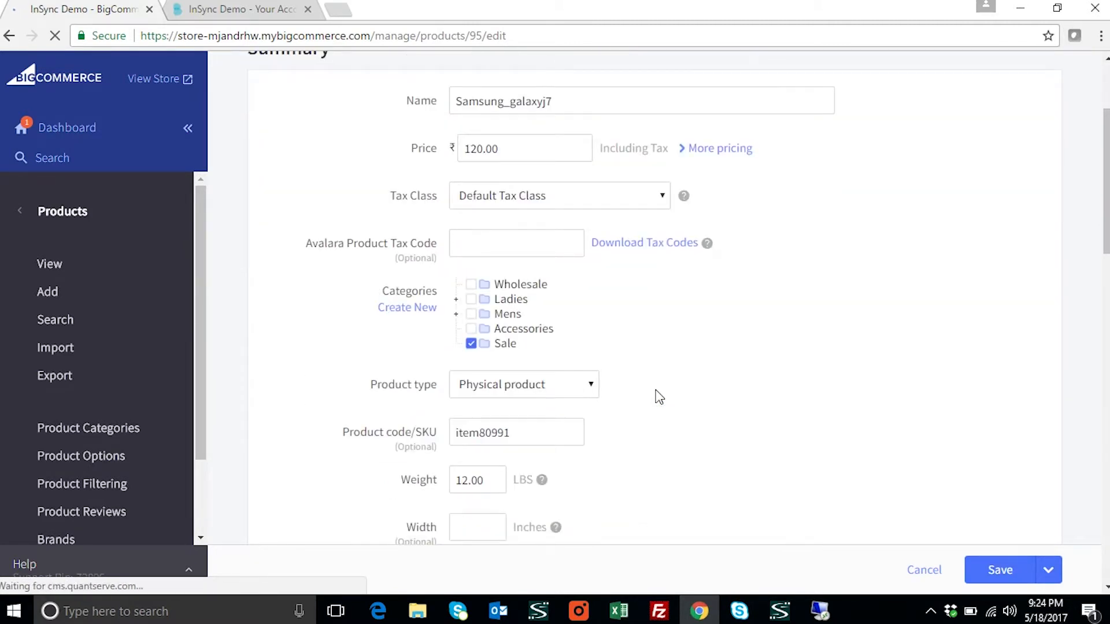
scroll(659, 397, down, 9)
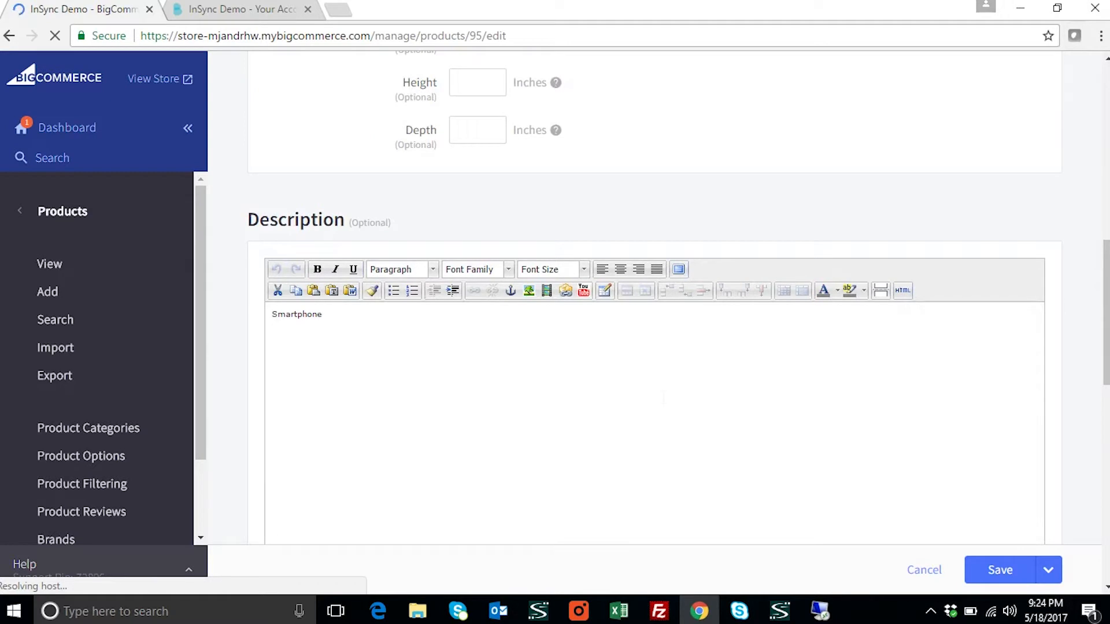
scroll(656, 396, down, 12)
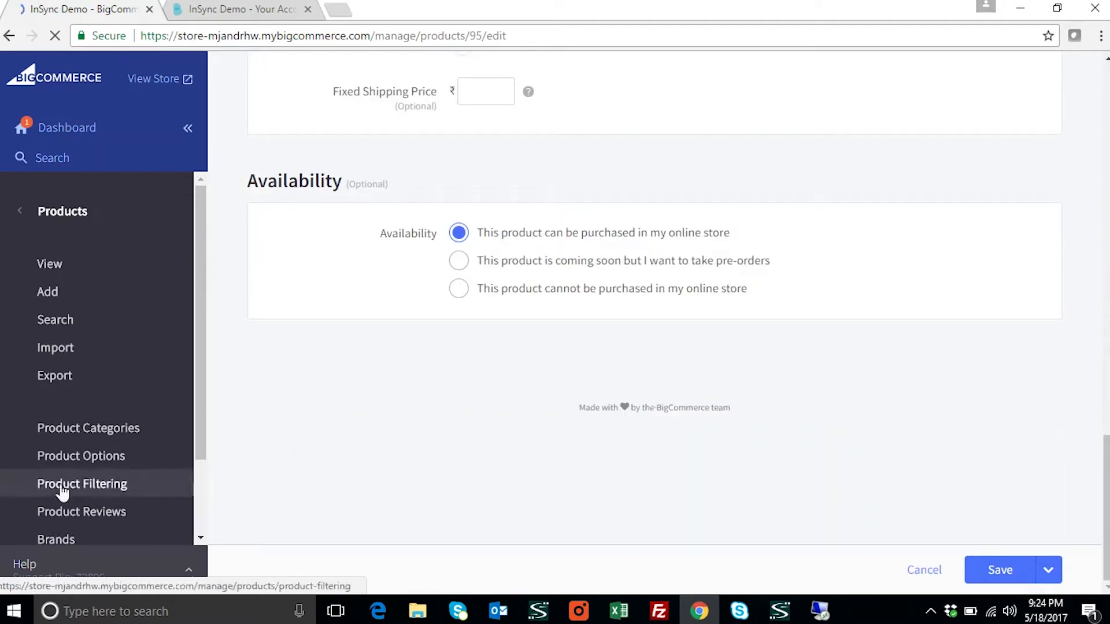
scroll(115, 492, down, 2)
scroll(323, 469, up, 7)
scroll(367, 465, up, 10)
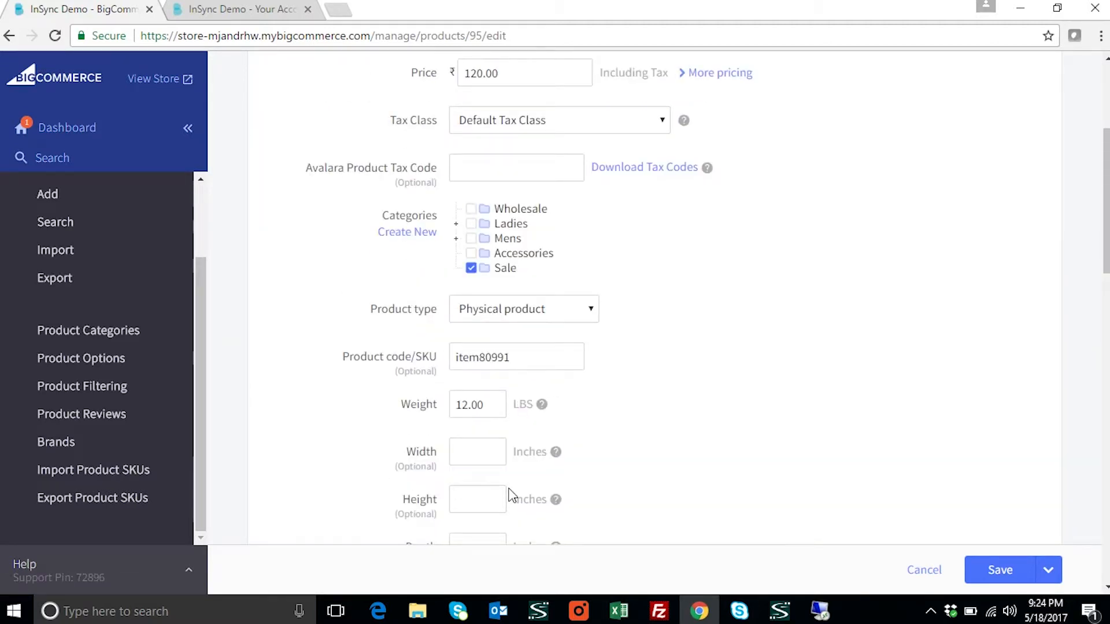
scroll(509, 494, up, 5)
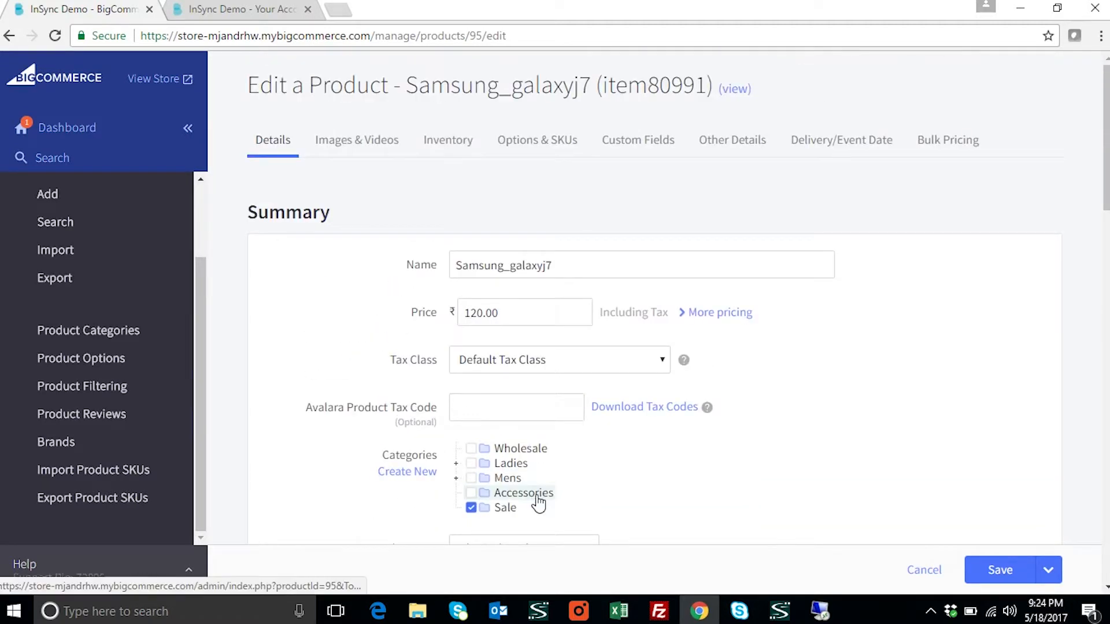
click(461, 142)
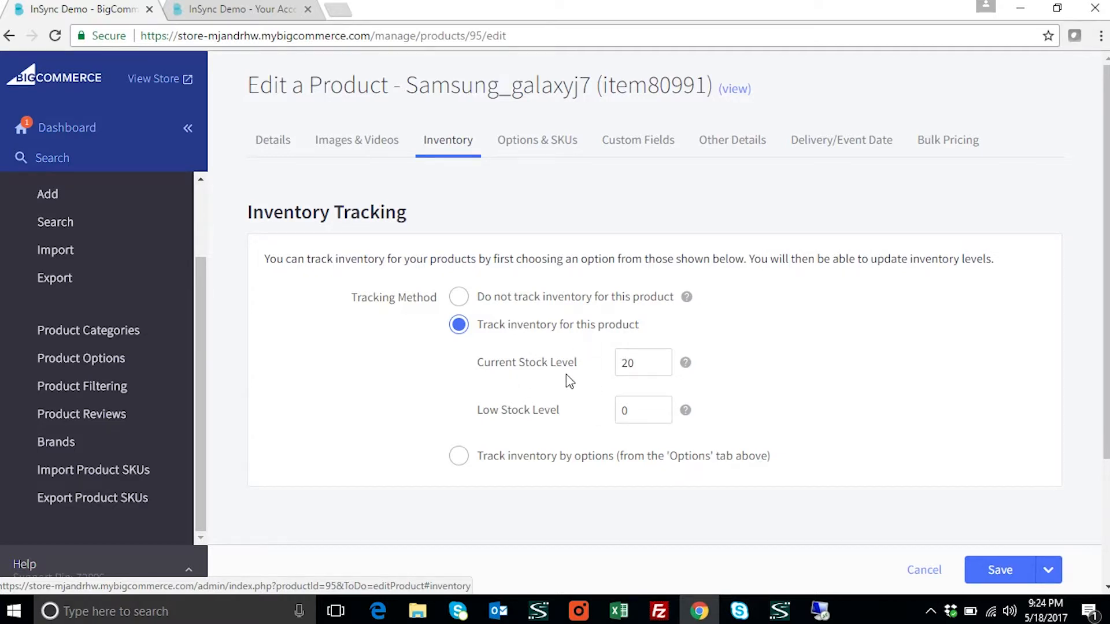
click(642, 363)
click(263, 18)
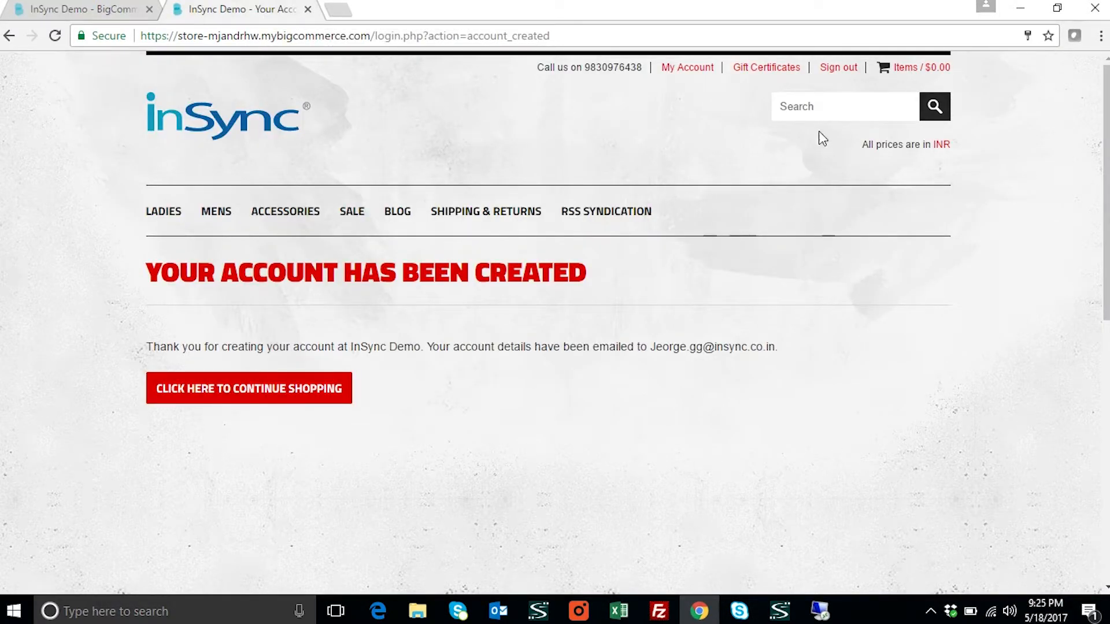
Search the storefront for 'samsung_galaxyj7' and view the ₹120.00 Smartphone result
click(817, 107)
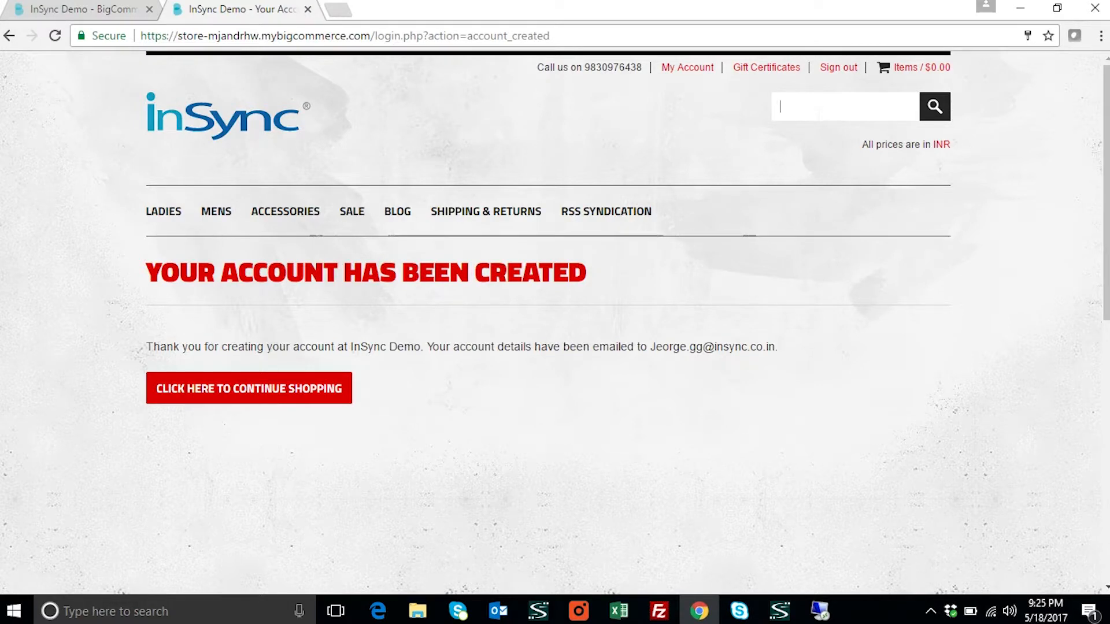
click(819, 113)
text(samsung)
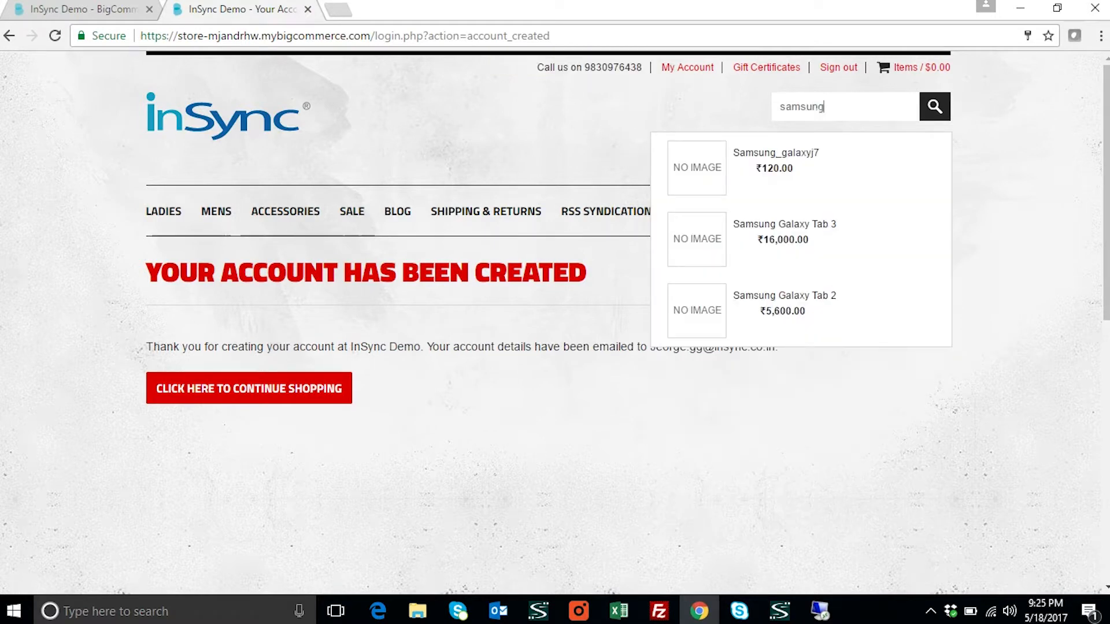
text(_gala)
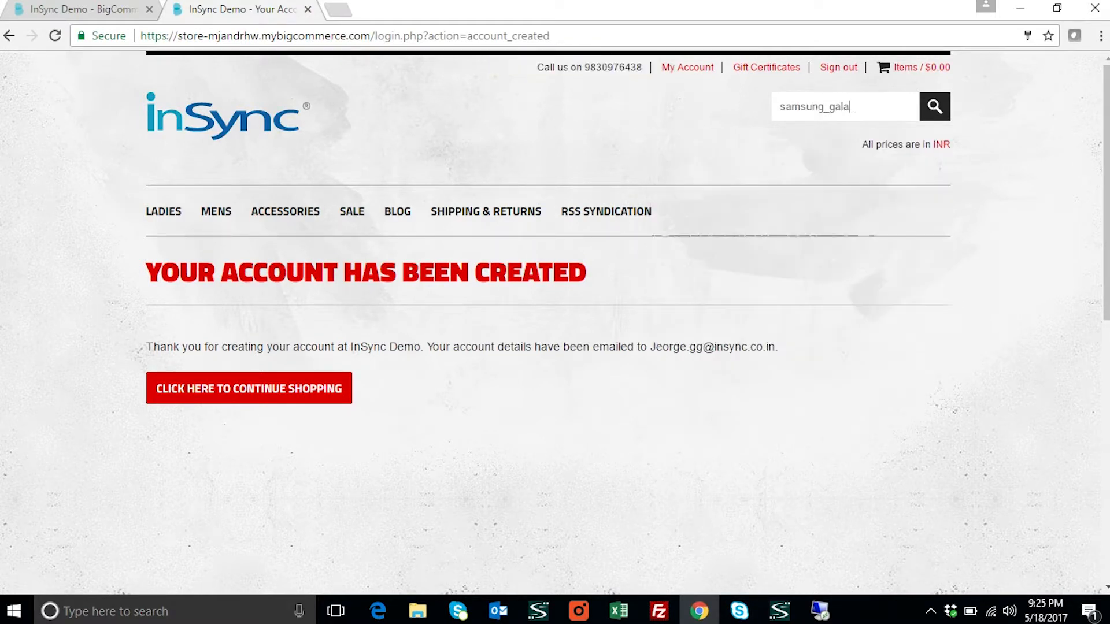
text(xyj7)
key(Return)
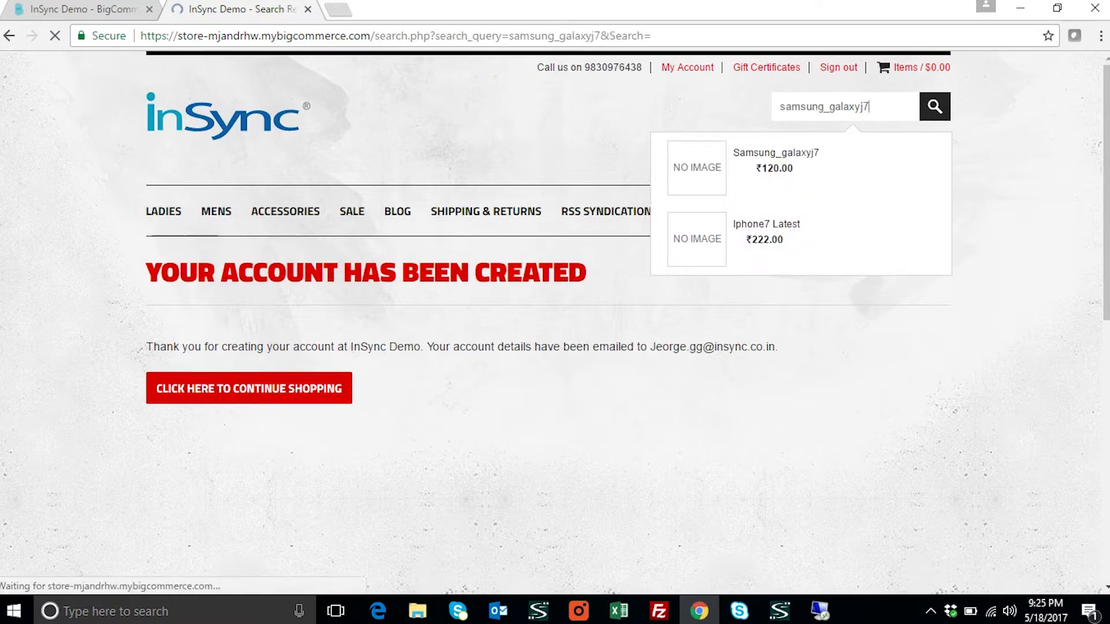
scroll(575, 457, down, 4)
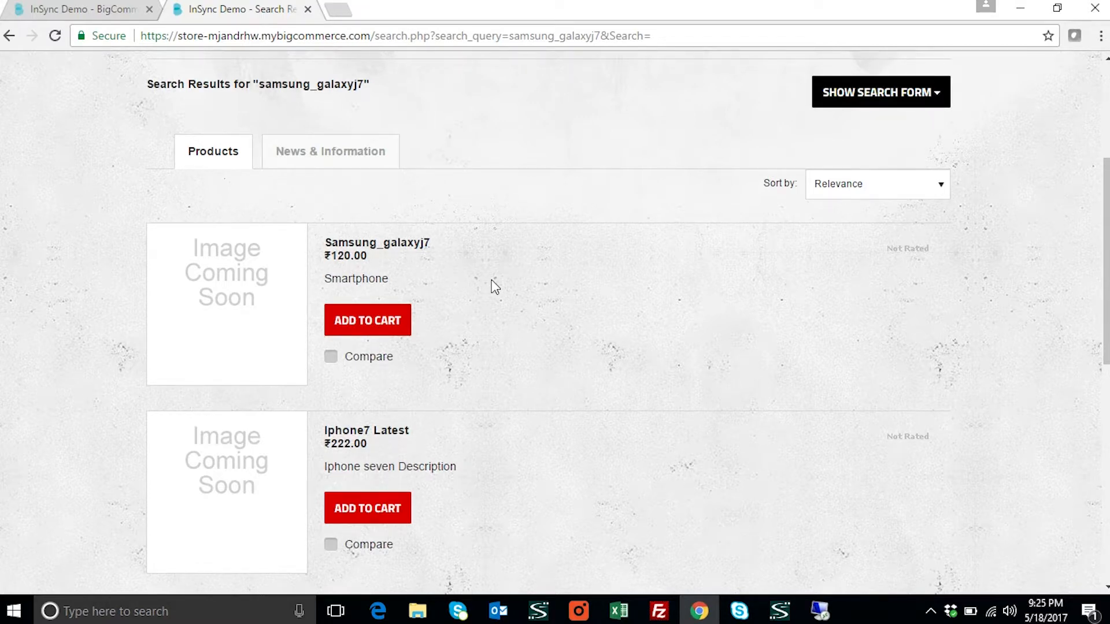
Add one Samsung_galaxyj7 to the cart
click(376, 329)
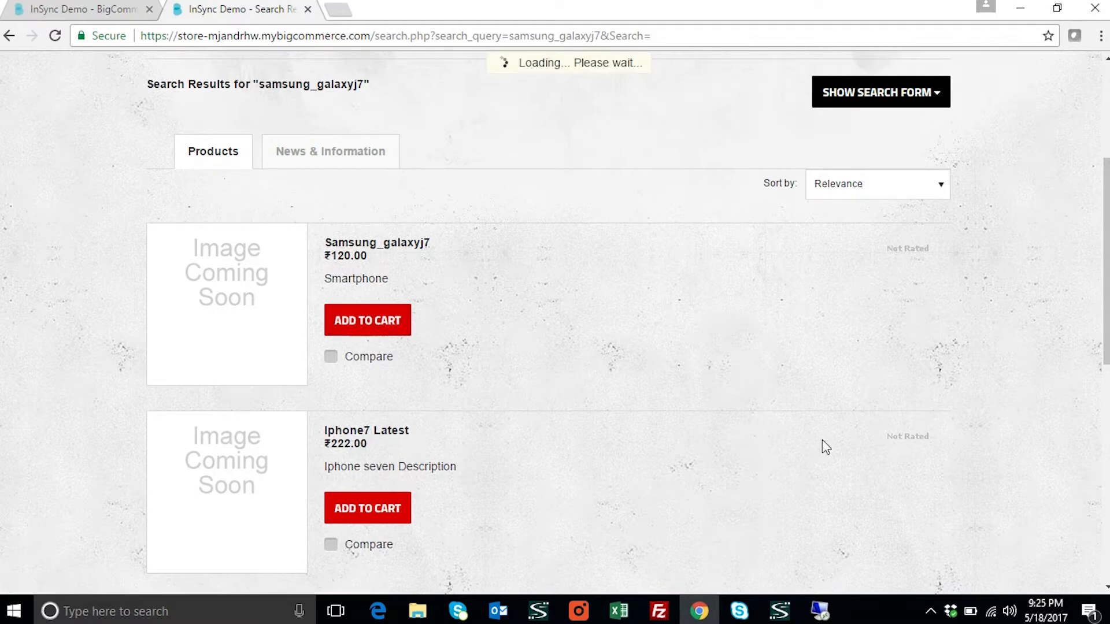
scroll(798, 388, down, 2)
scroll(798, 388, up, 2)
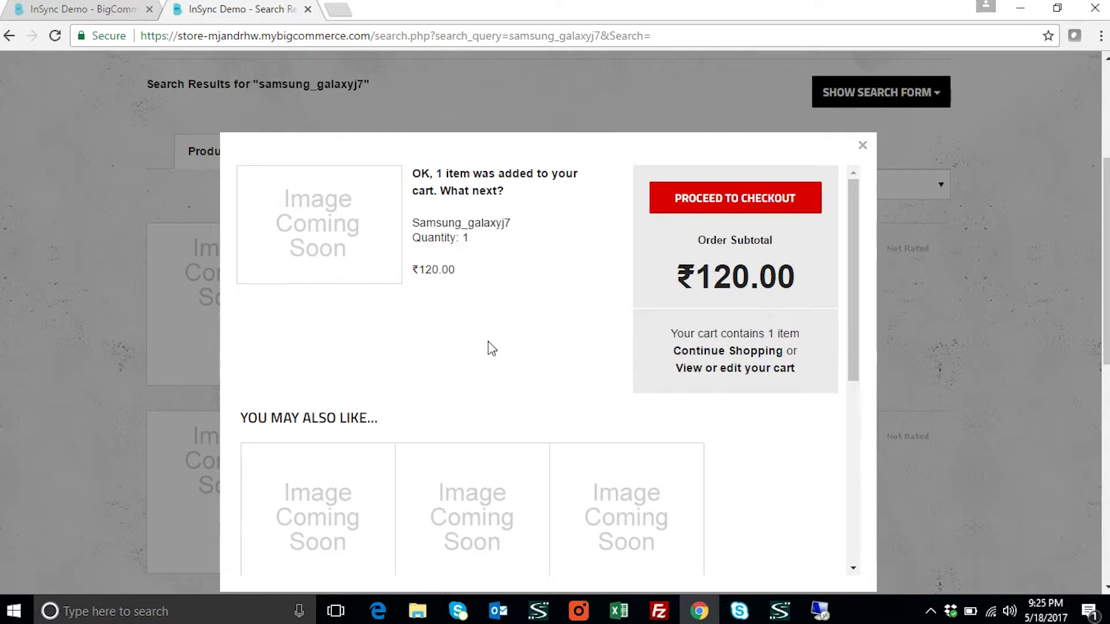
Check out to the existing billing and shipping address and choose ₹5.00 Flat Rate shipping
click(722, 216)
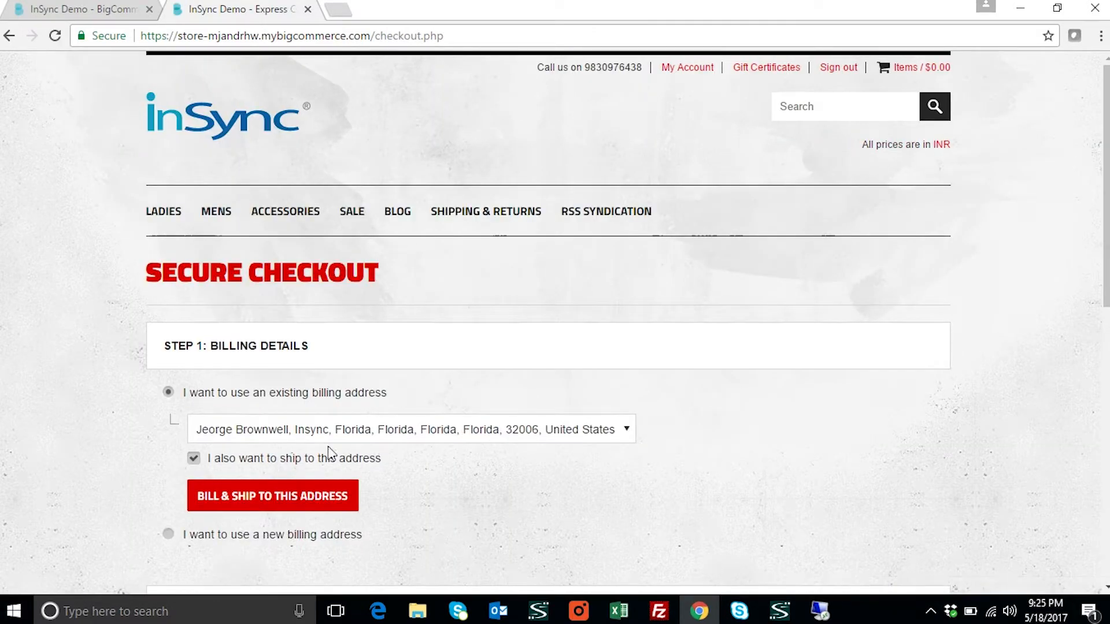
scroll(346, 443, down, 1)
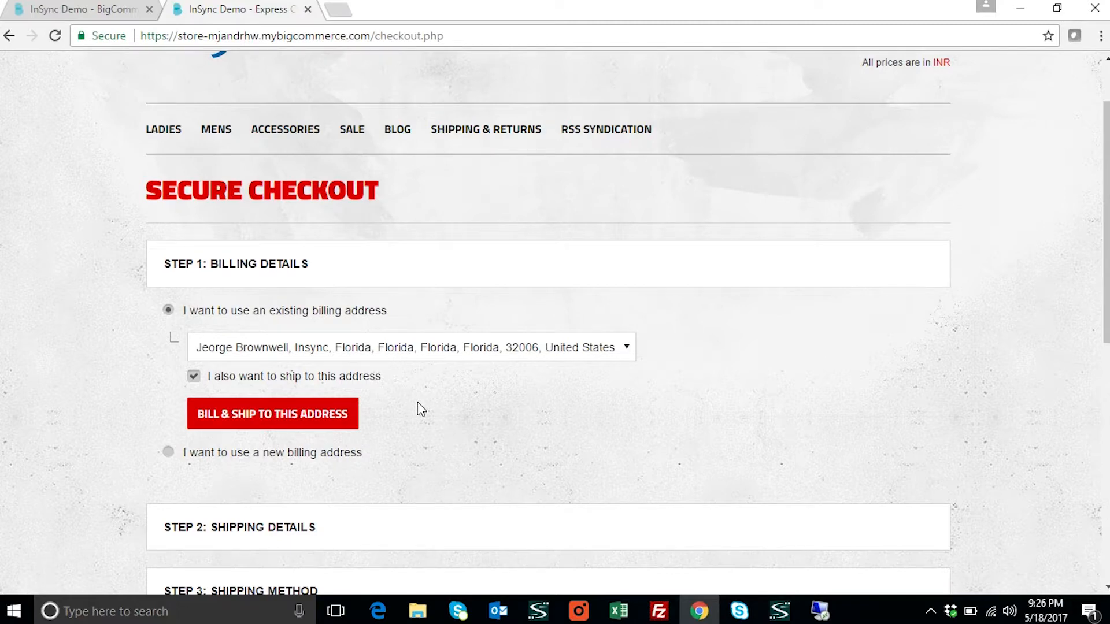
click(307, 419)
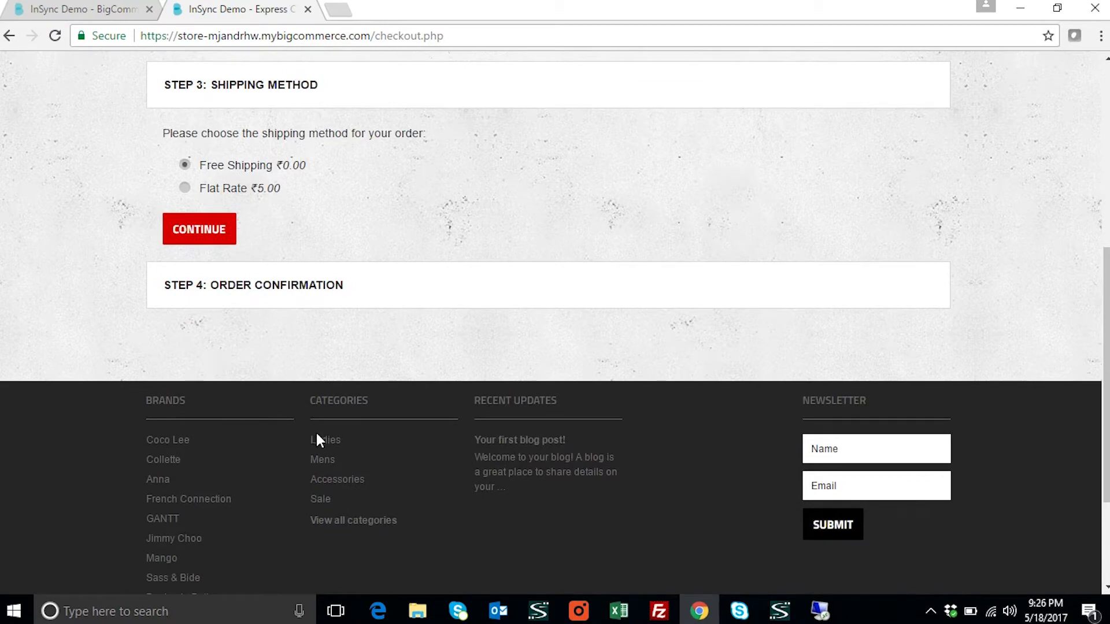
scroll(332, 435, up, 3)
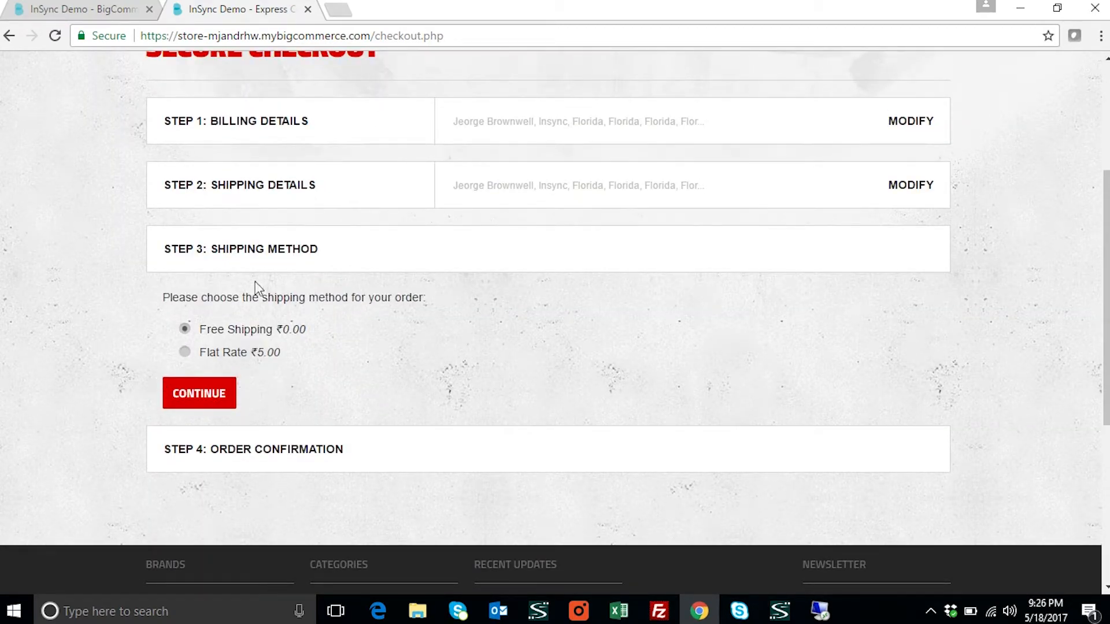
click(185, 353)
Place the ₹125.00 order with Cash on Delivery, then switch to the remote SAP session
click(225, 398)
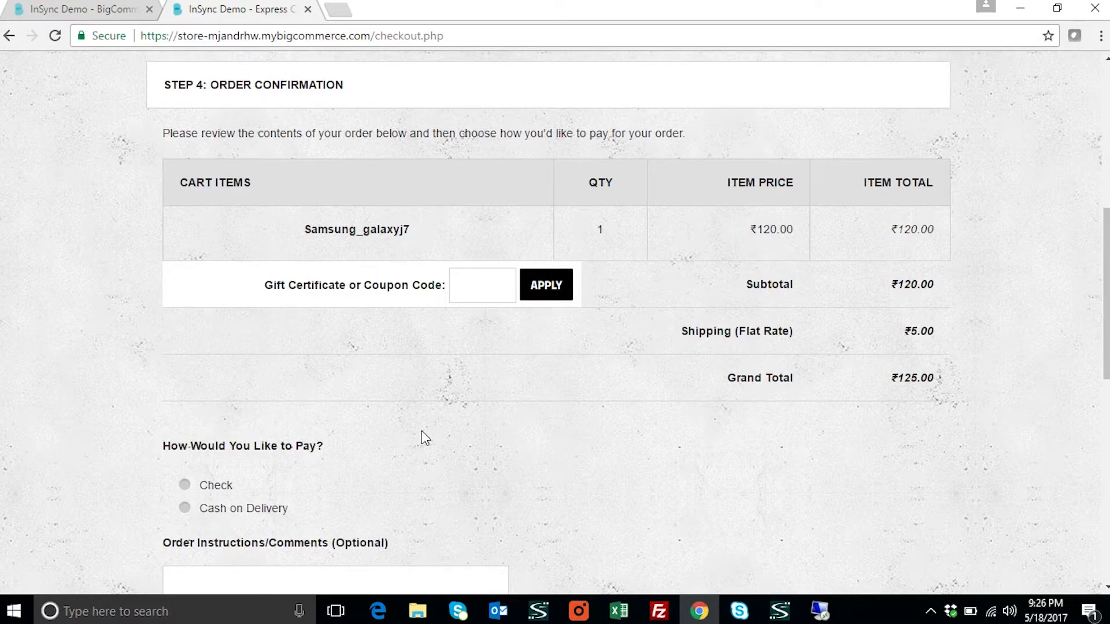
click(185, 508)
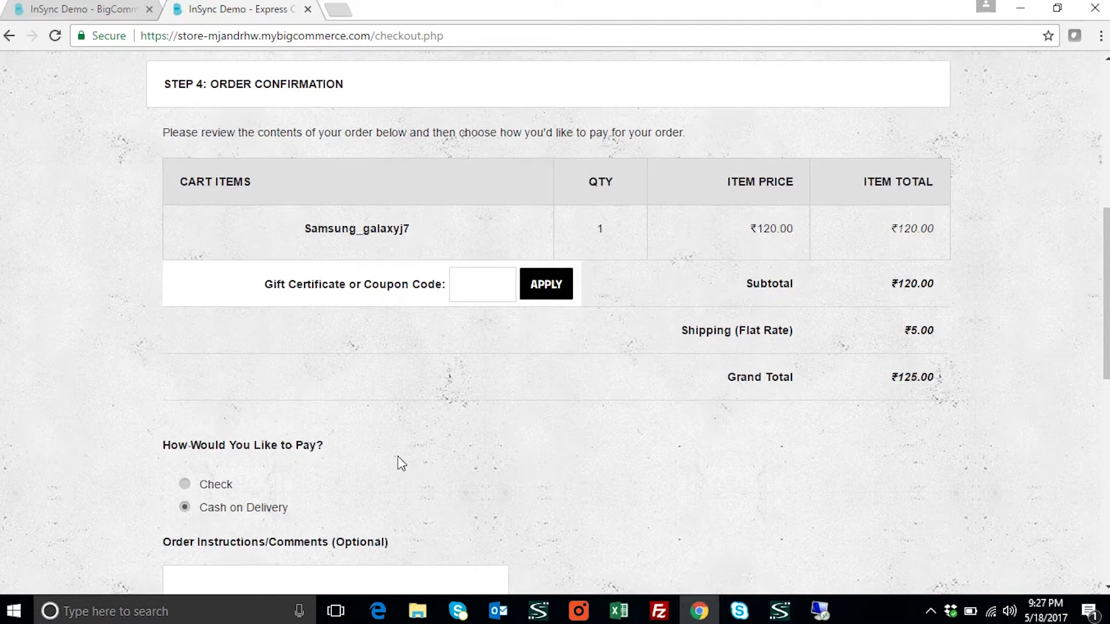
scroll(398, 463, down, 4)
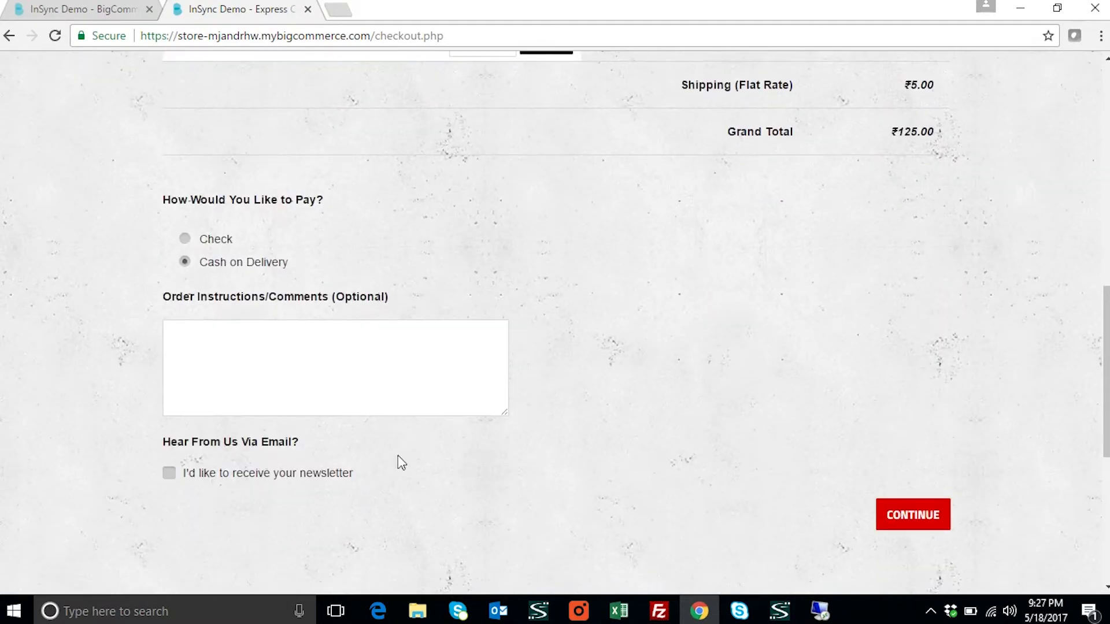
click(906, 515)
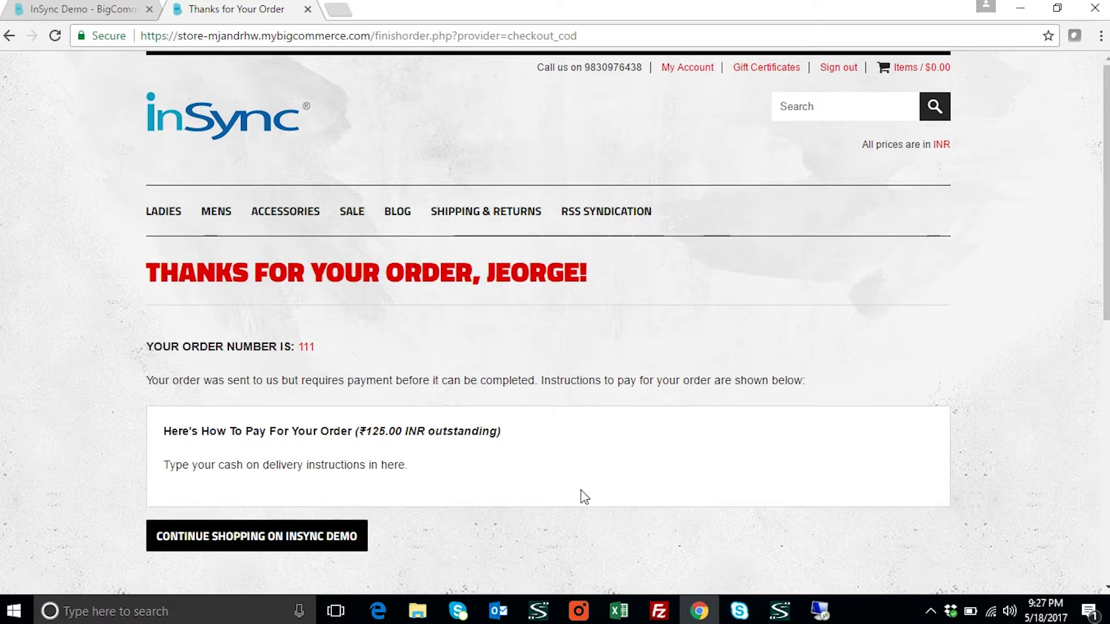
mouse_move(820, 611)
click(828, 581)
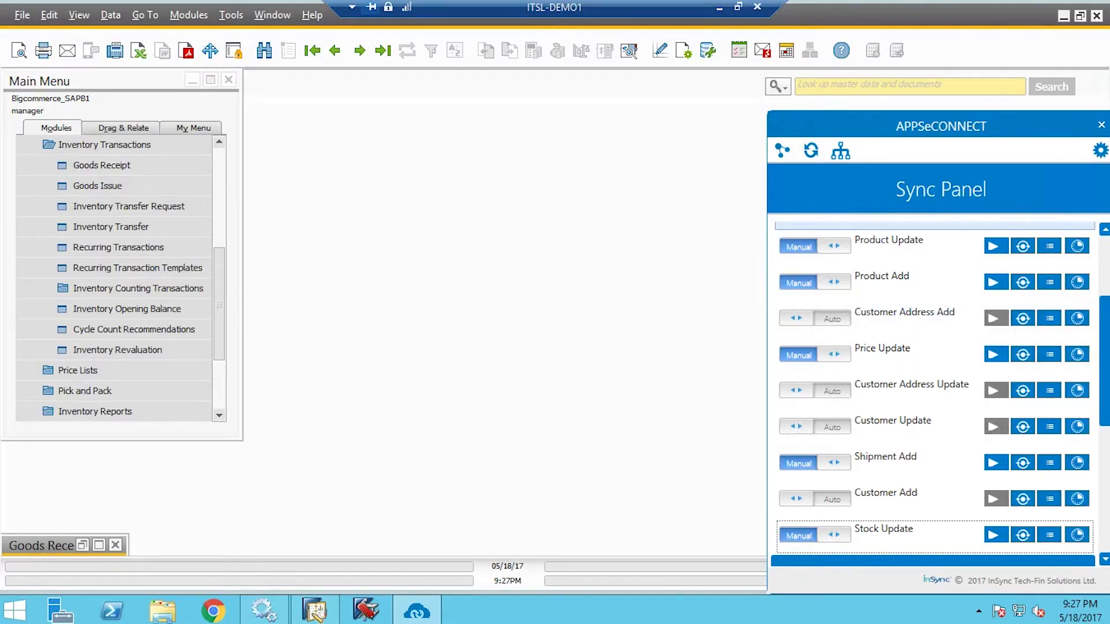
Filter the BigCommerce-to-SAP touch points by 'ord' and run the Sales Order Add sync
scroll(805, 315, up, 5)
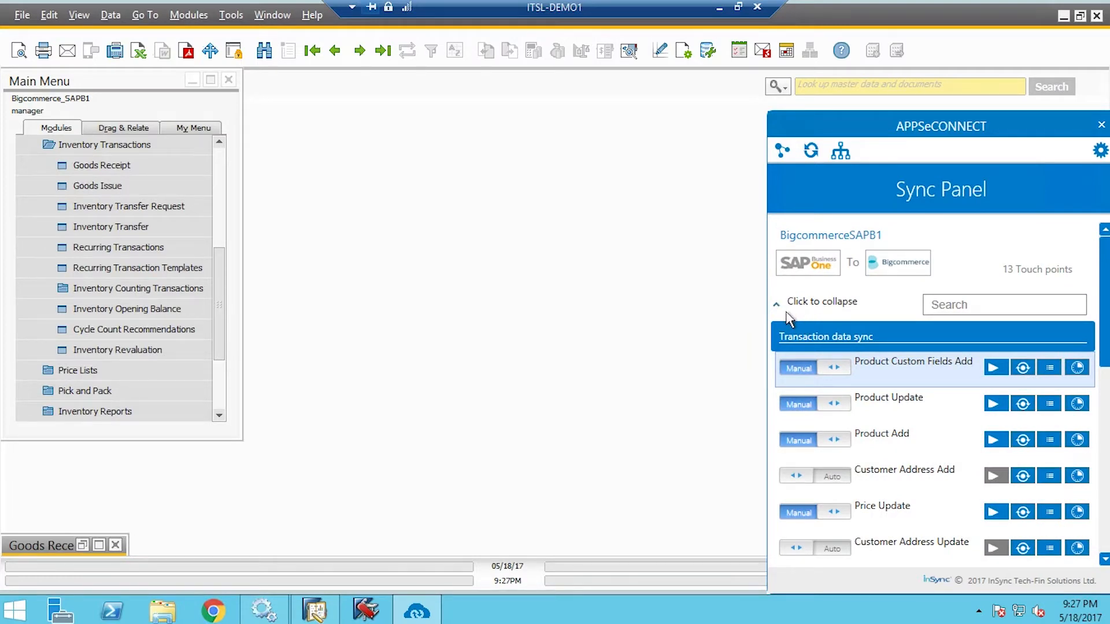
click(787, 315)
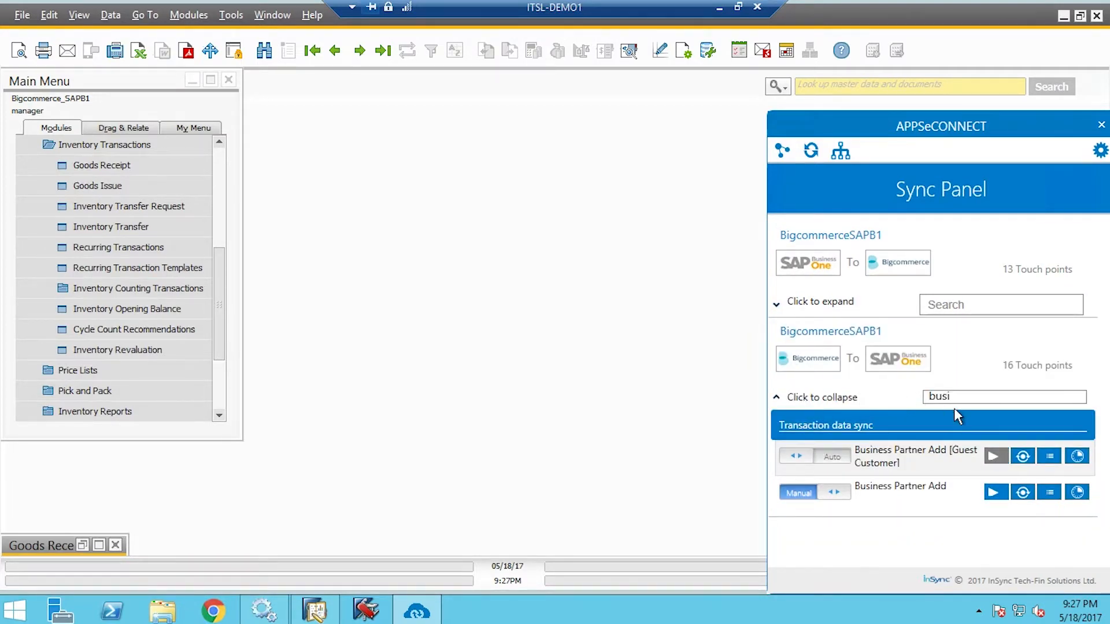
key(BackSpace)
key(BackSpace)
key(BackSpace)
key(BackSpace)
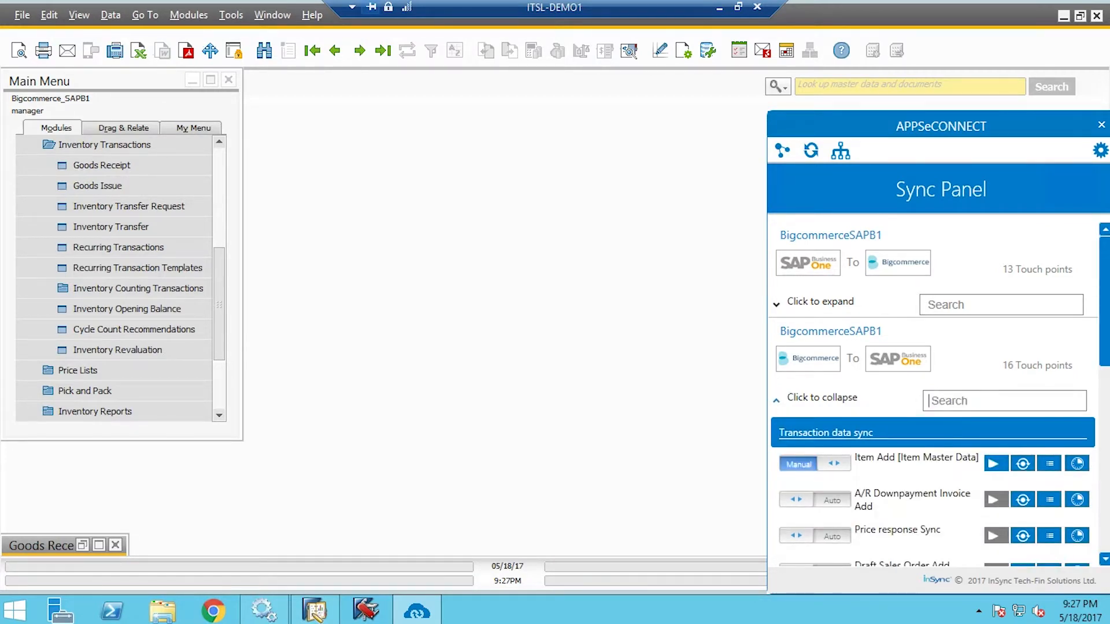
text(ord)
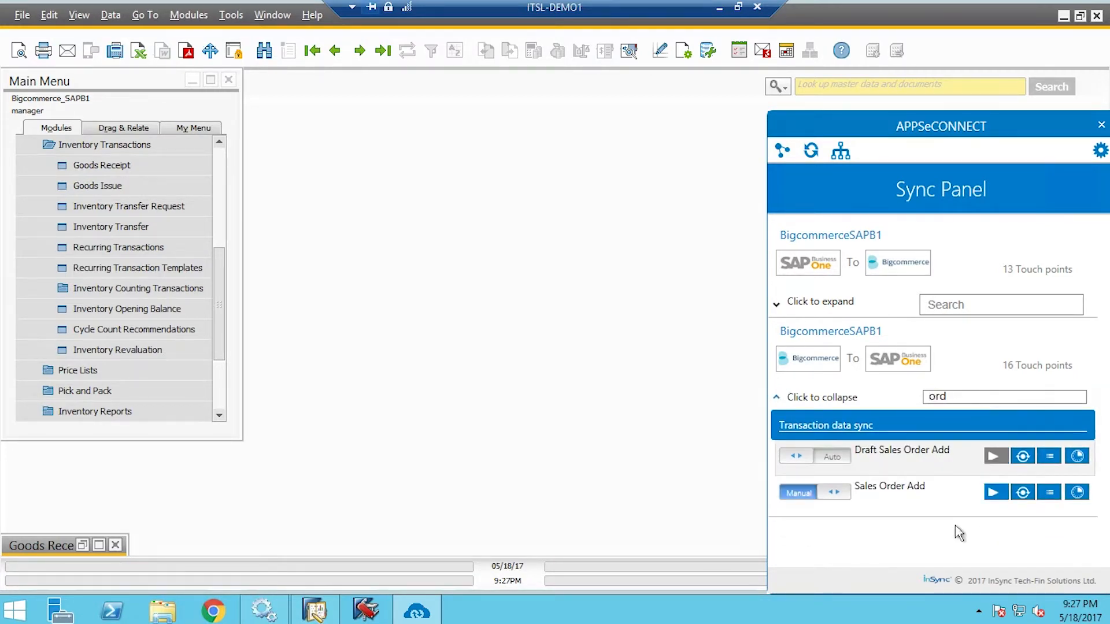
click(995, 492)
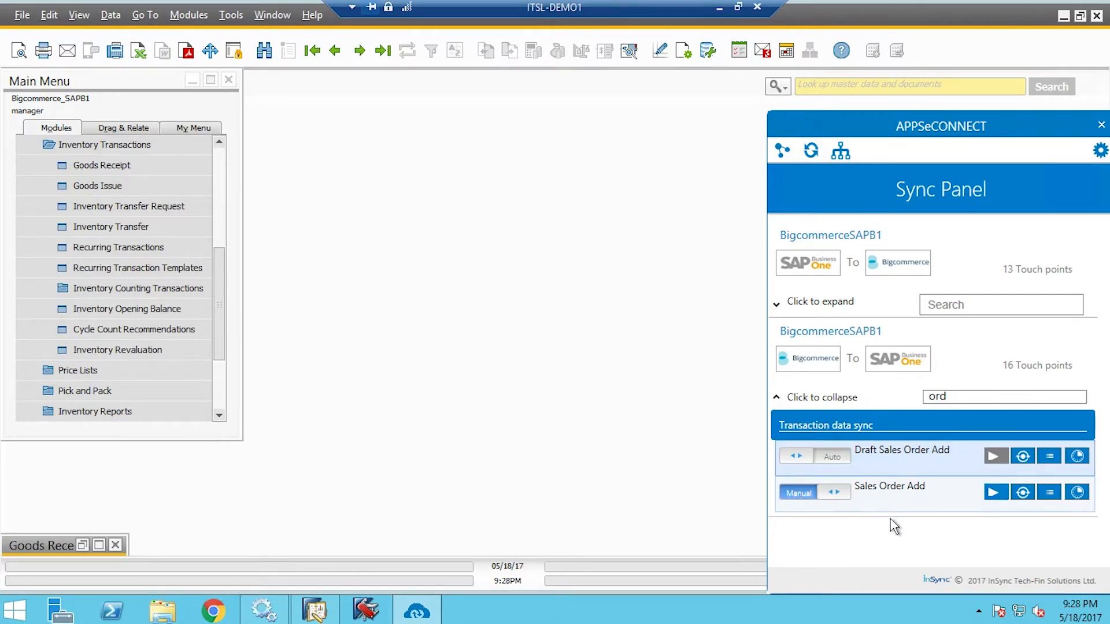
Open Sales - A/R Sales Order in find mode and search by the customer's name
drag(224, 254, 230, 193)
scroll(218, 190, up, 2)
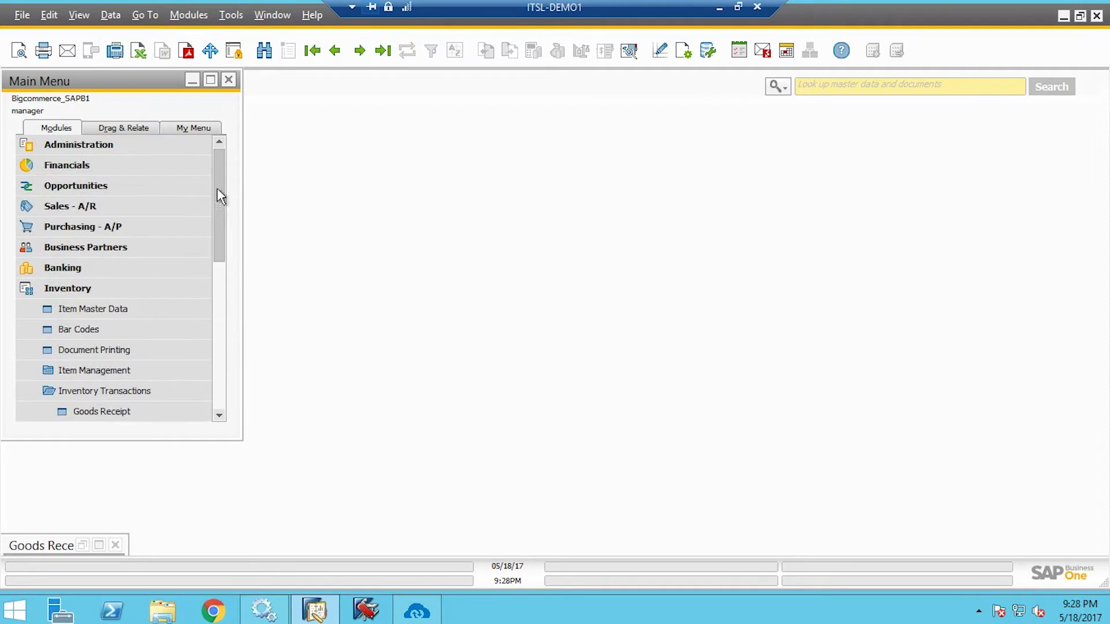
click(112, 289)
click(92, 209)
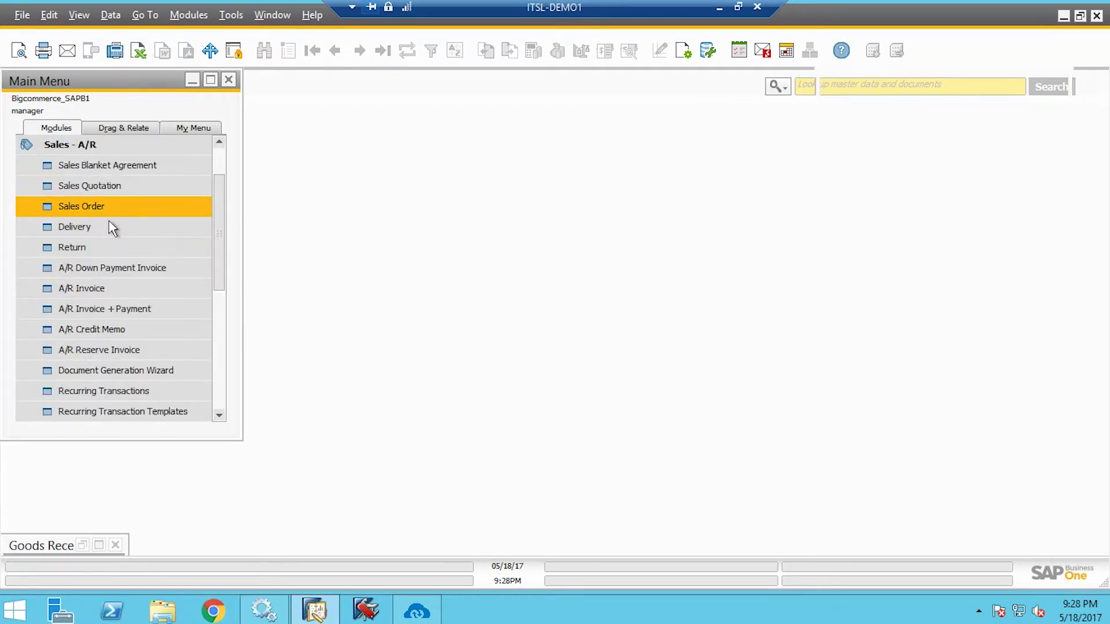
click(271, 59)
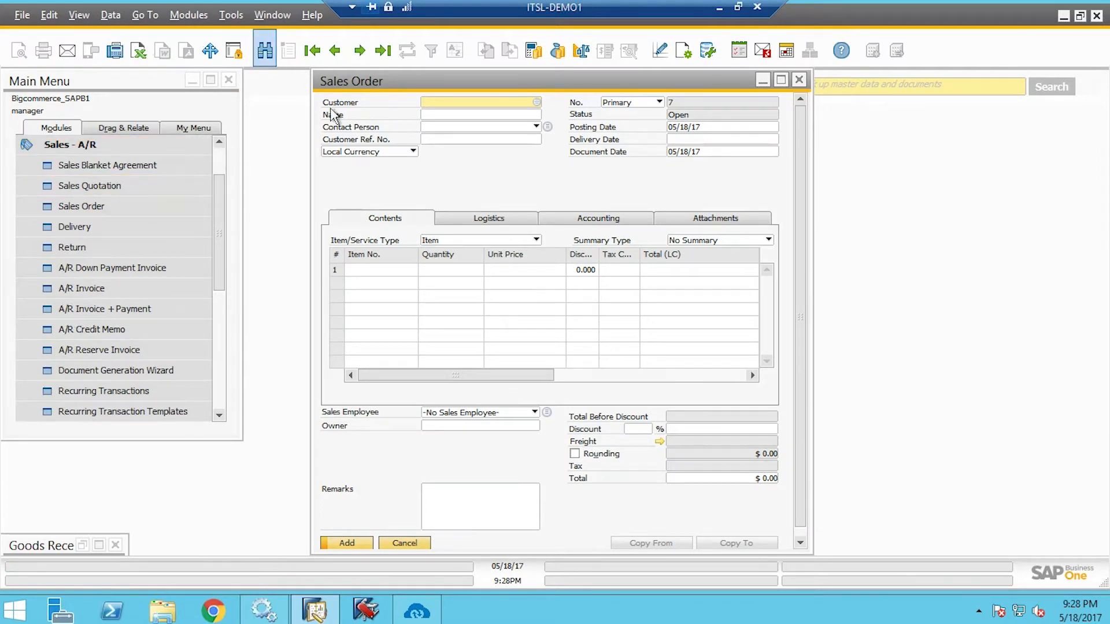
click(463, 114)
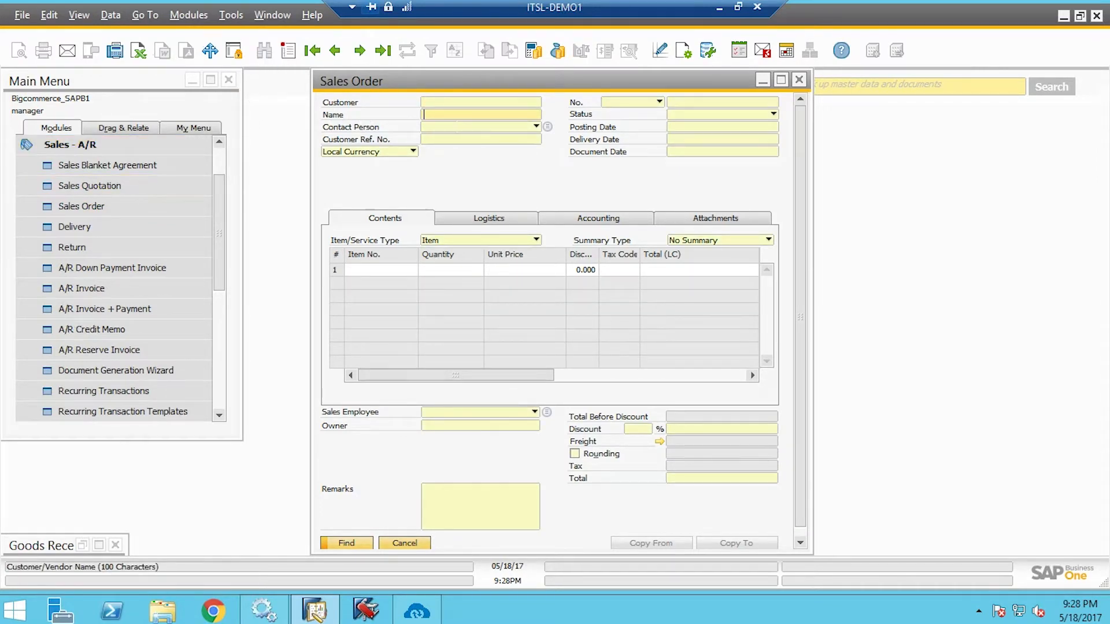
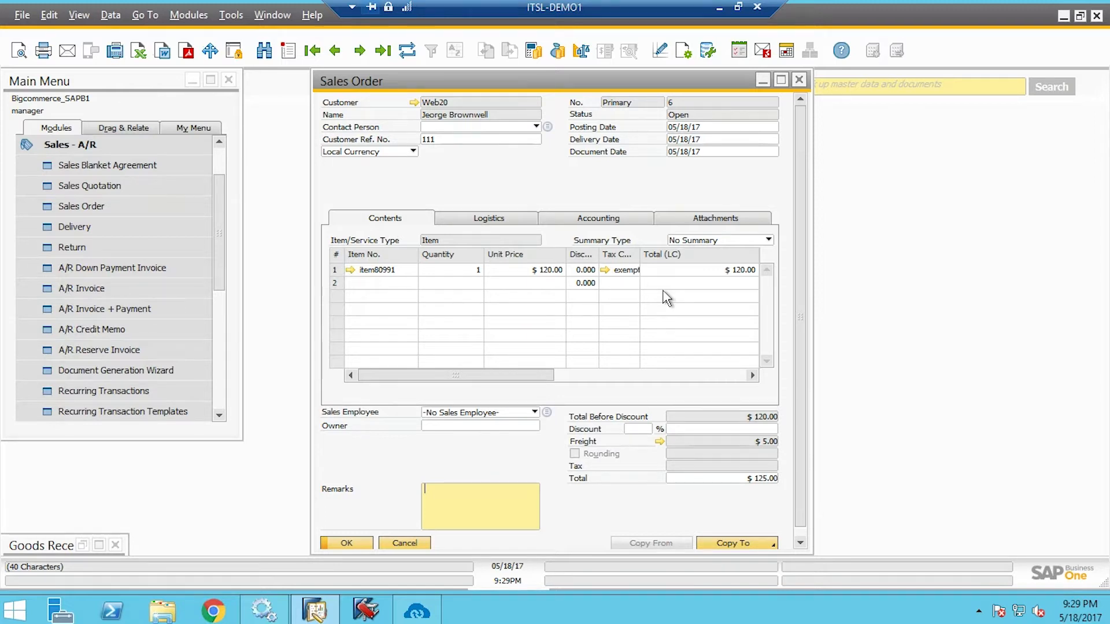
Check Sales Order 6's Logistics addresses, then copy it into a new Delivery
click(520, 234)
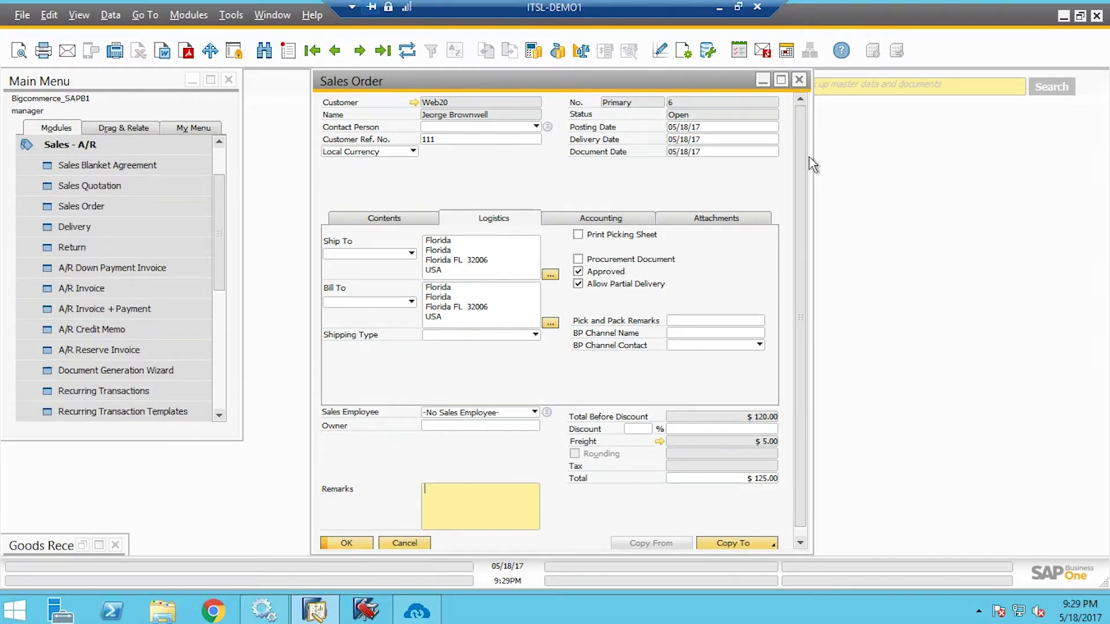
scroll(804, 208, down, 1)
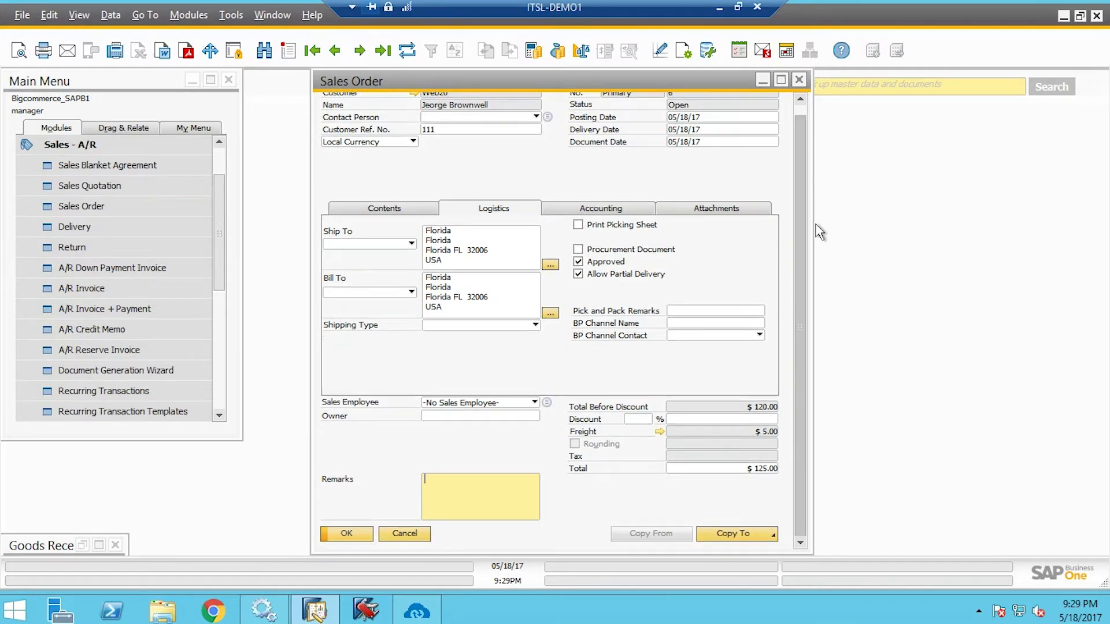
click(753, 540)
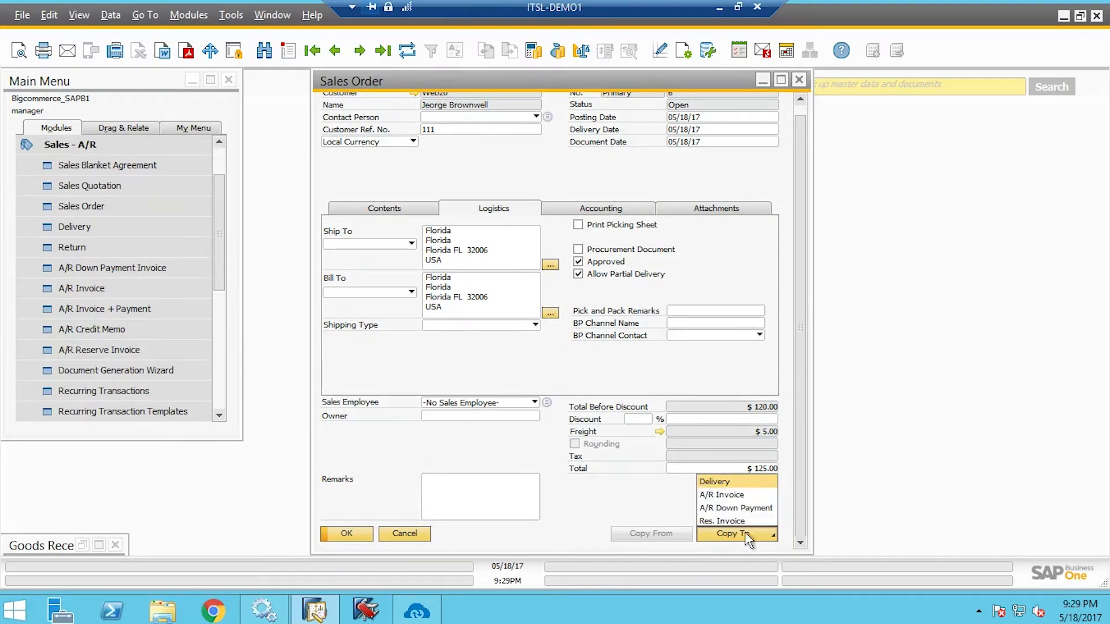
click(735, 495)
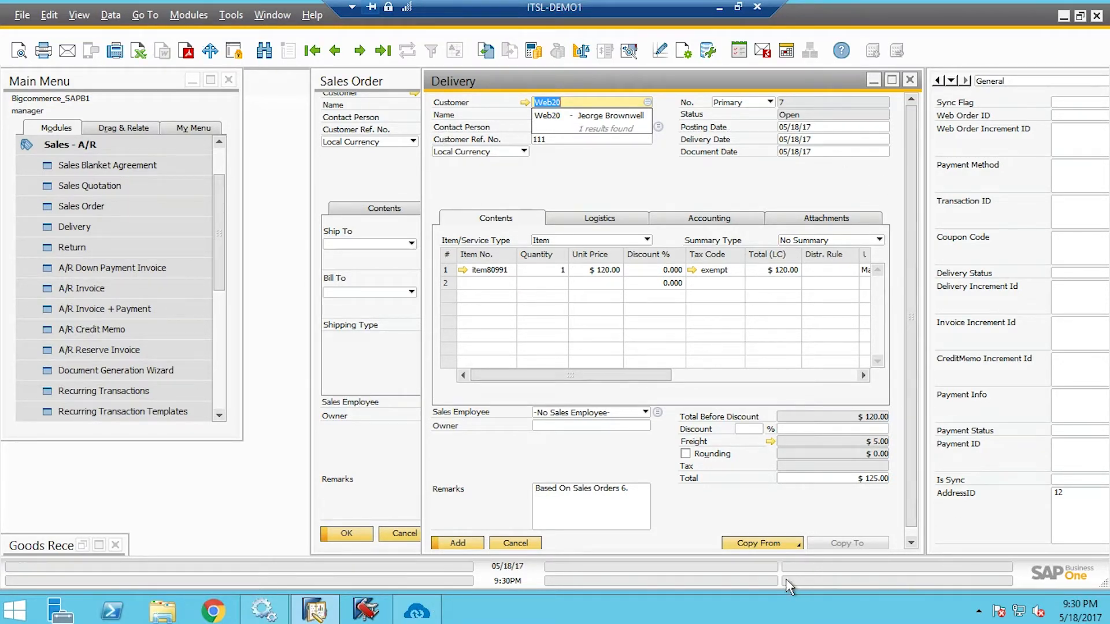
Add Delivery 7 with tracking number ABCD123456, then bring up the APPSeCONNECT Sync Panel
click(620, 211)
click(825, 273)
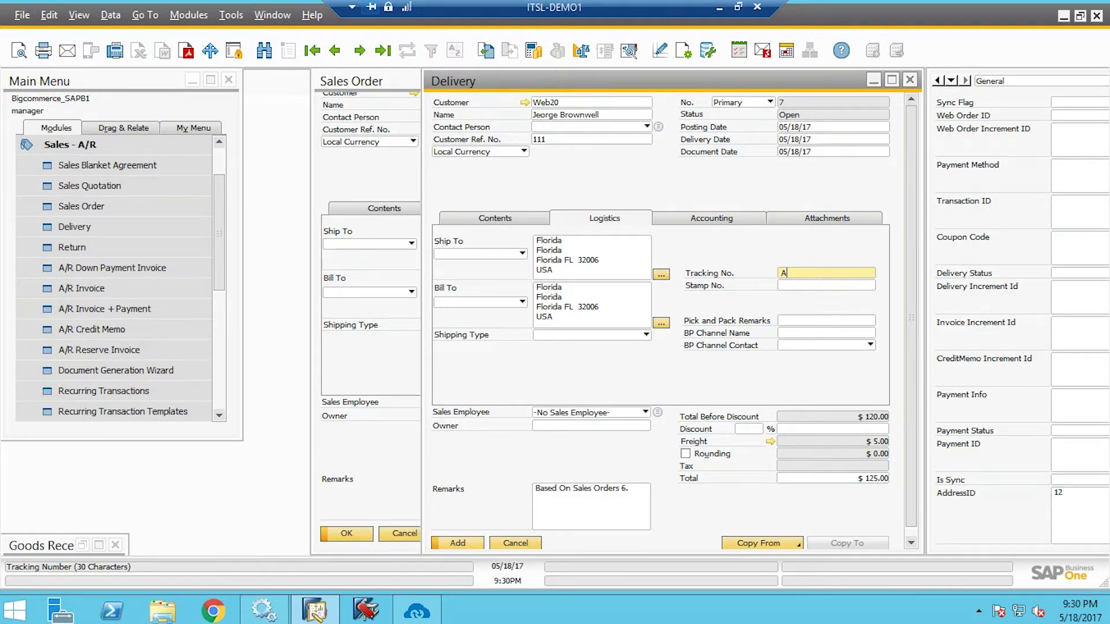
text(ABCD123456)
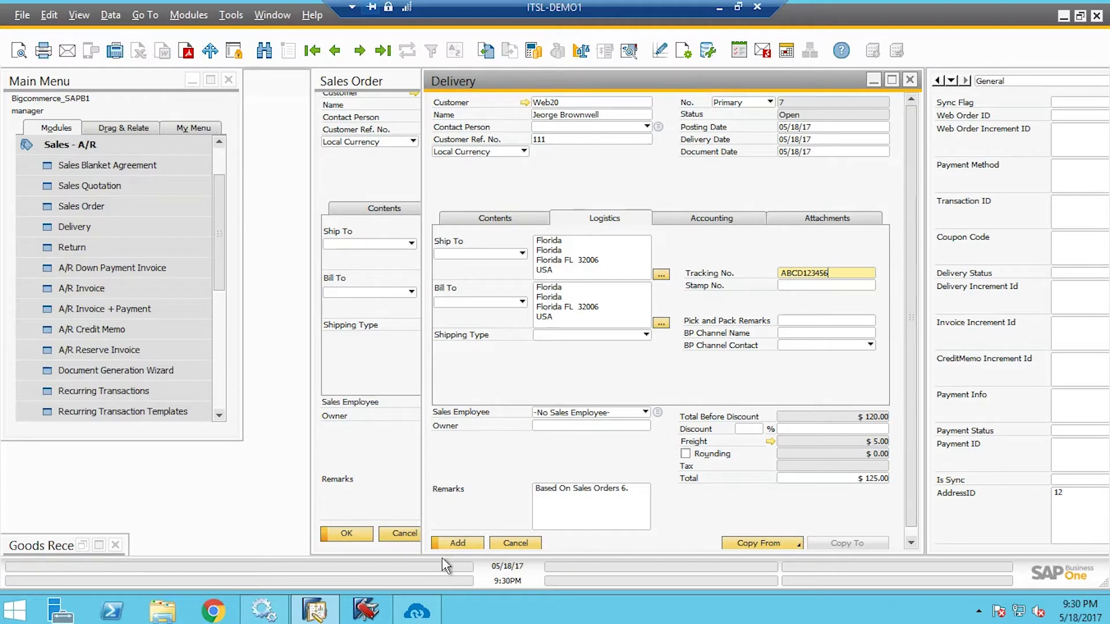
click(457, 545)
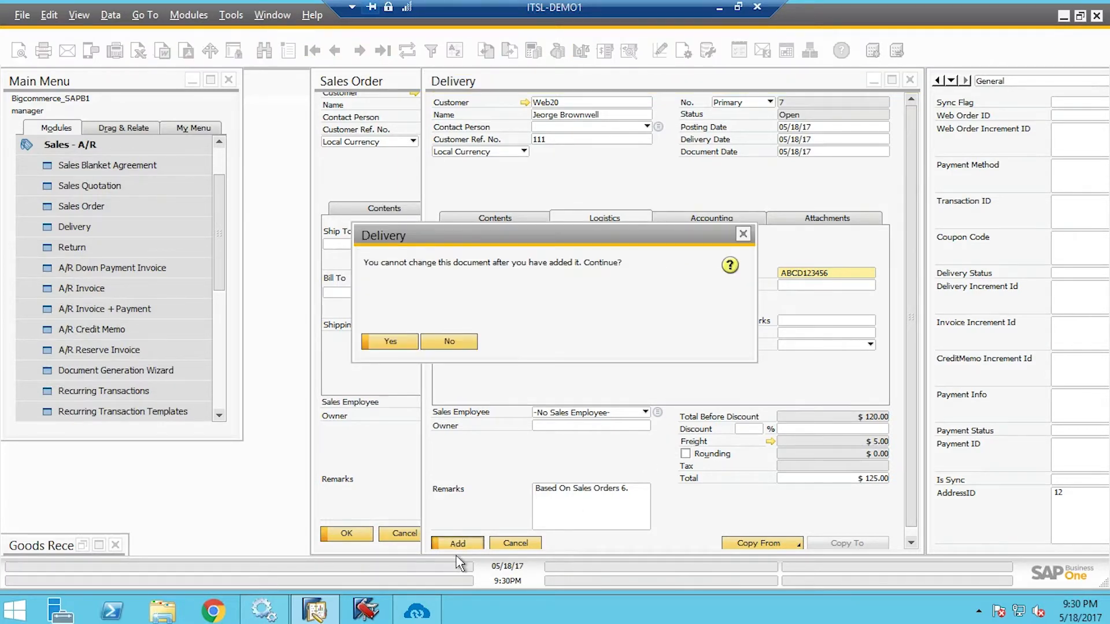
click(400, 345)
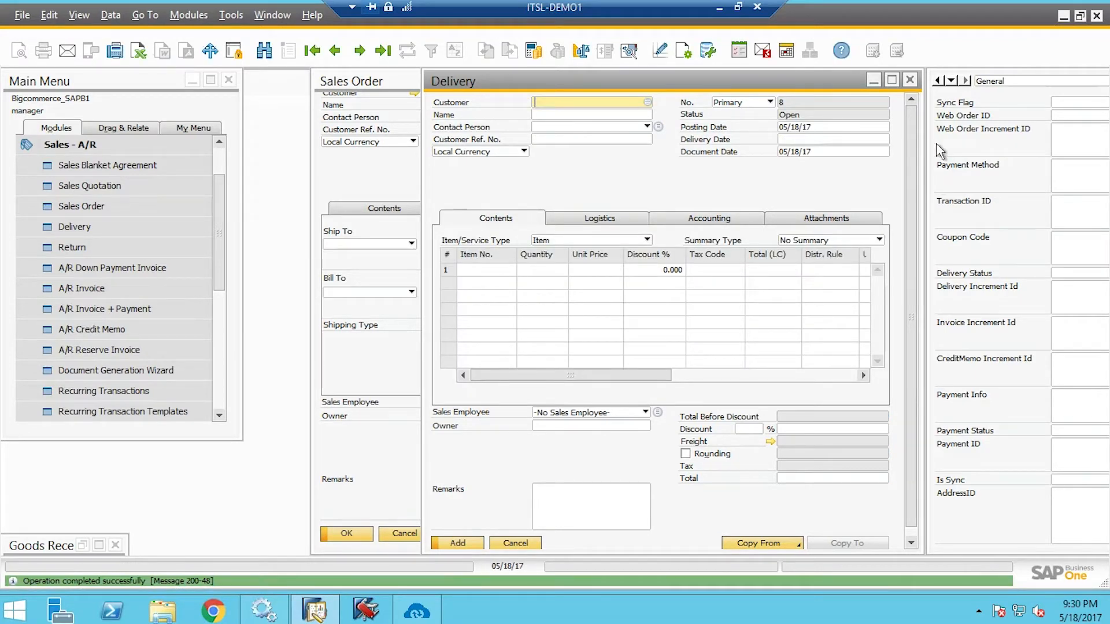
click(416, 611)
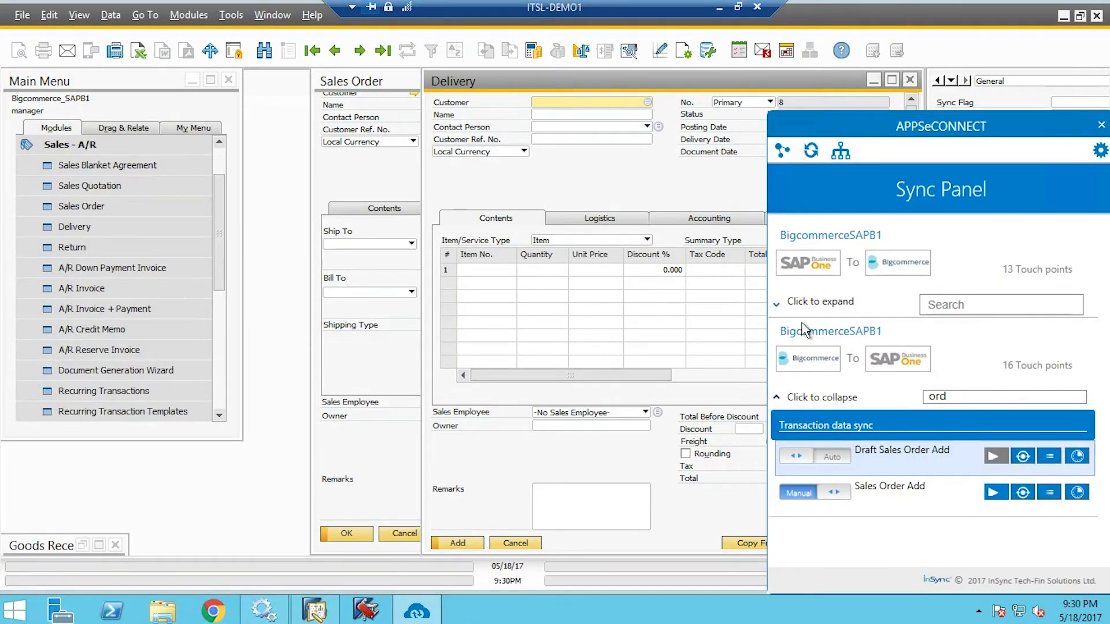
Run the SAP-to-BigCommerce Shipment Add sync, then reload the store's order confirmation page locally
click(792, 306)
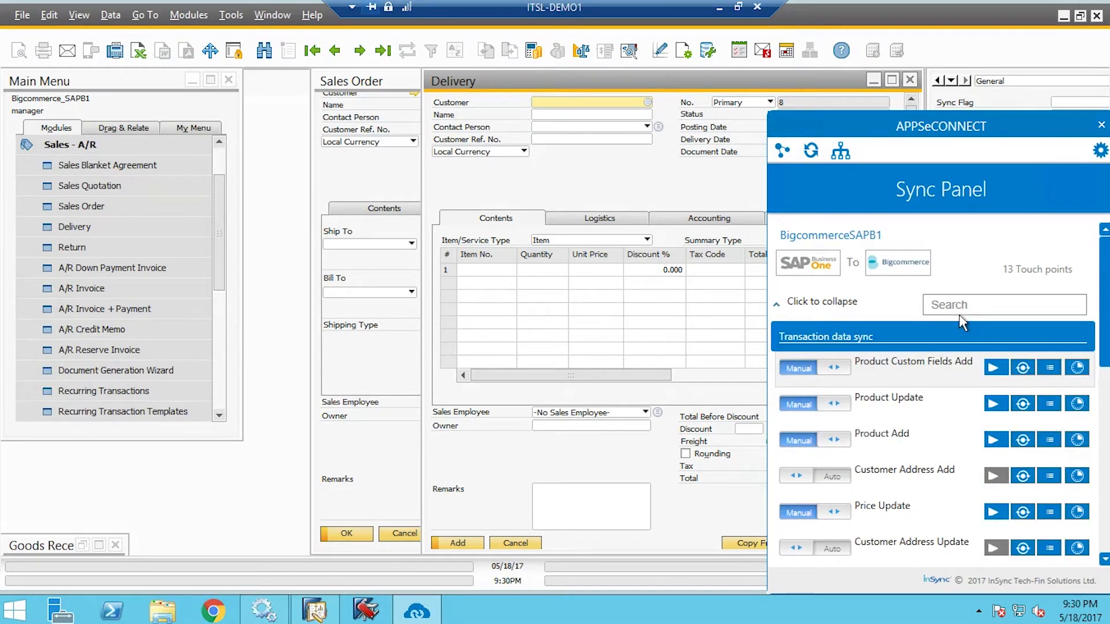
scroll(986, 494, down, 2)
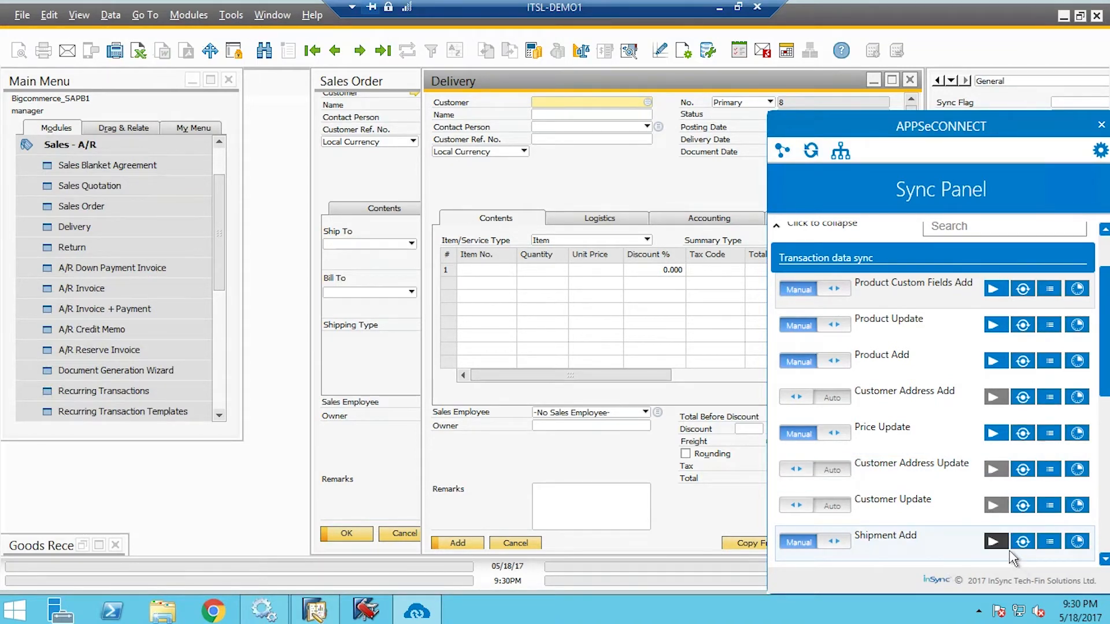
click(994, 542)
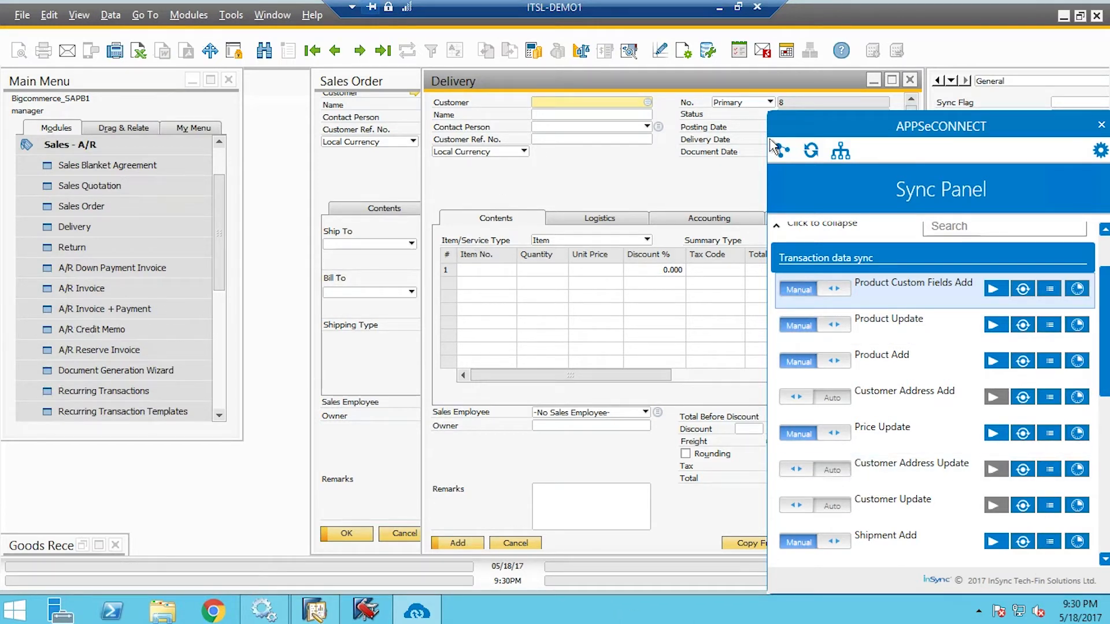
click(723, 9)
click(55, 36)
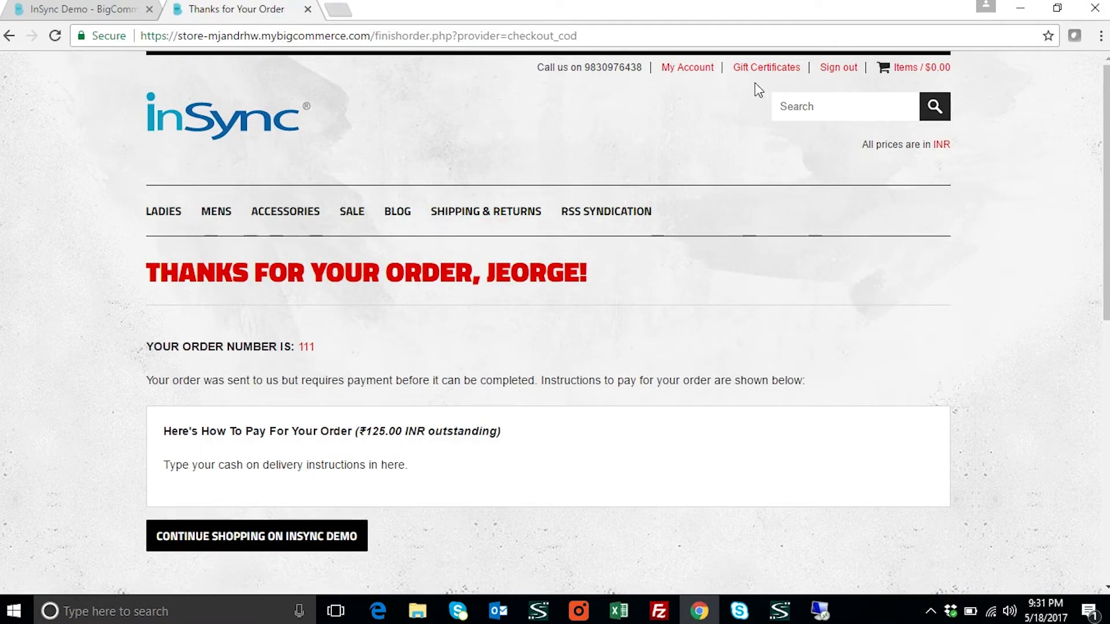
From My Account's order status list, open the details of order #111, now Shipped
click(701, 67)
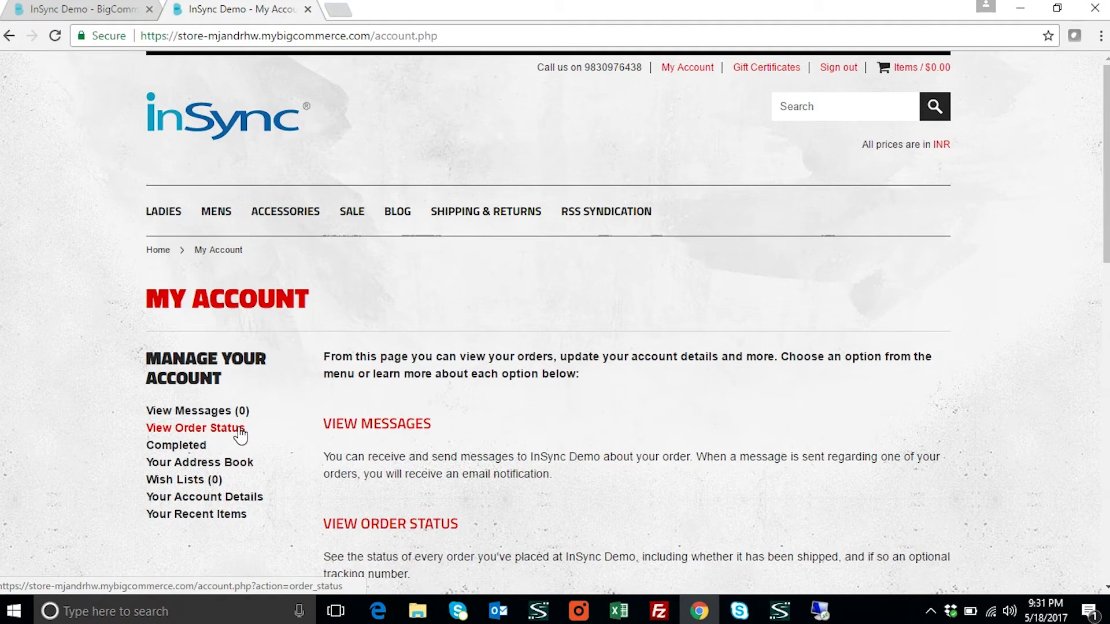
click(241, 434)
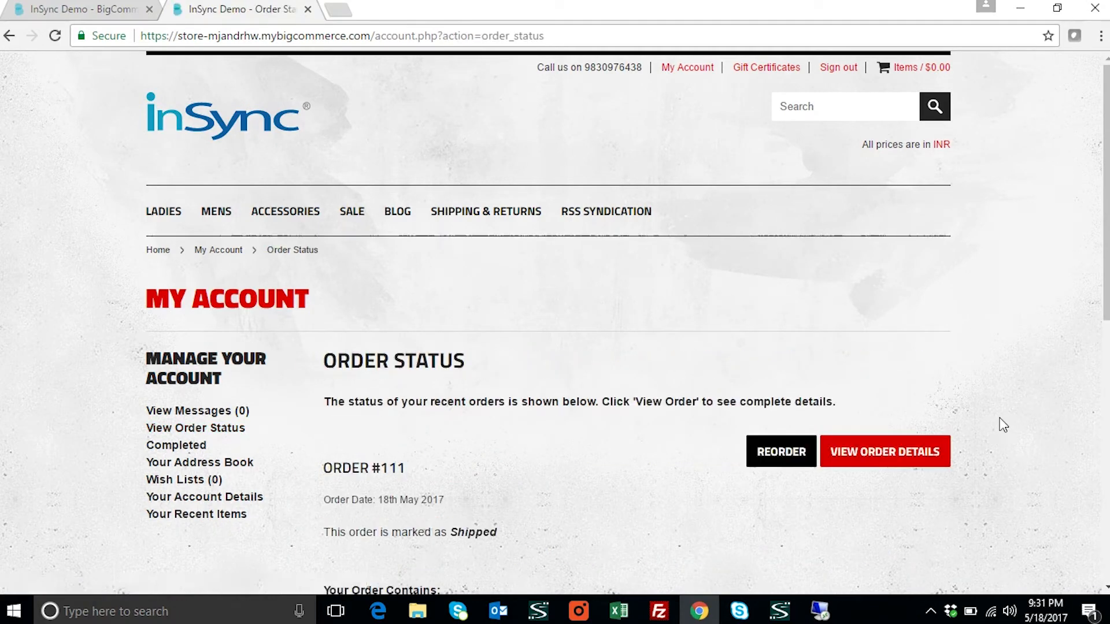
scroll(723, 362, down, 2)
scroll(723, 362, down, 3)
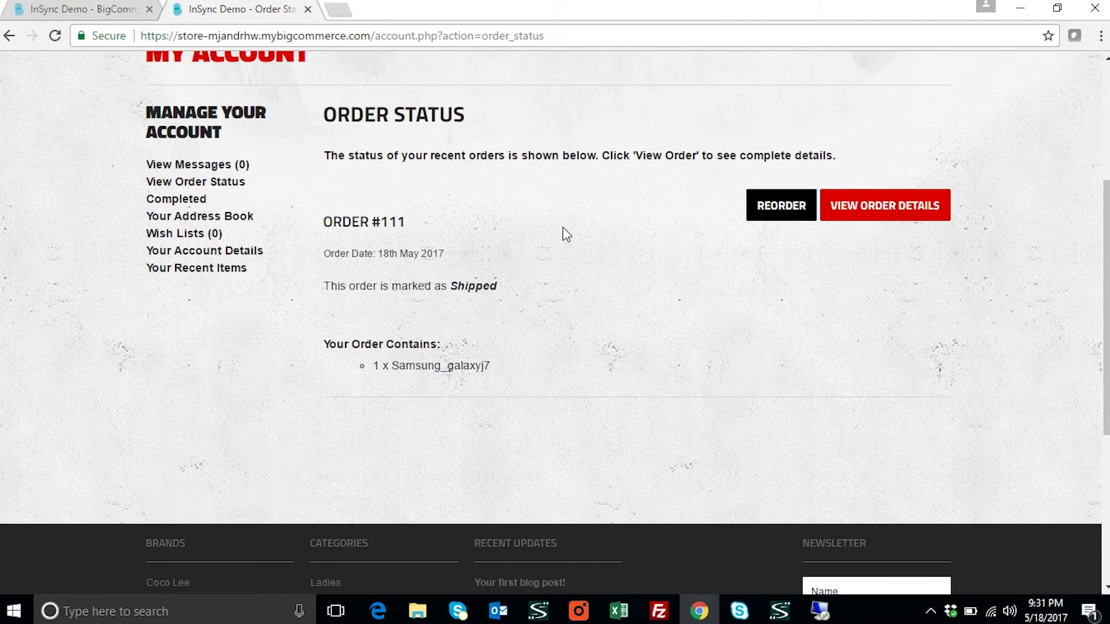
click(844, 209)
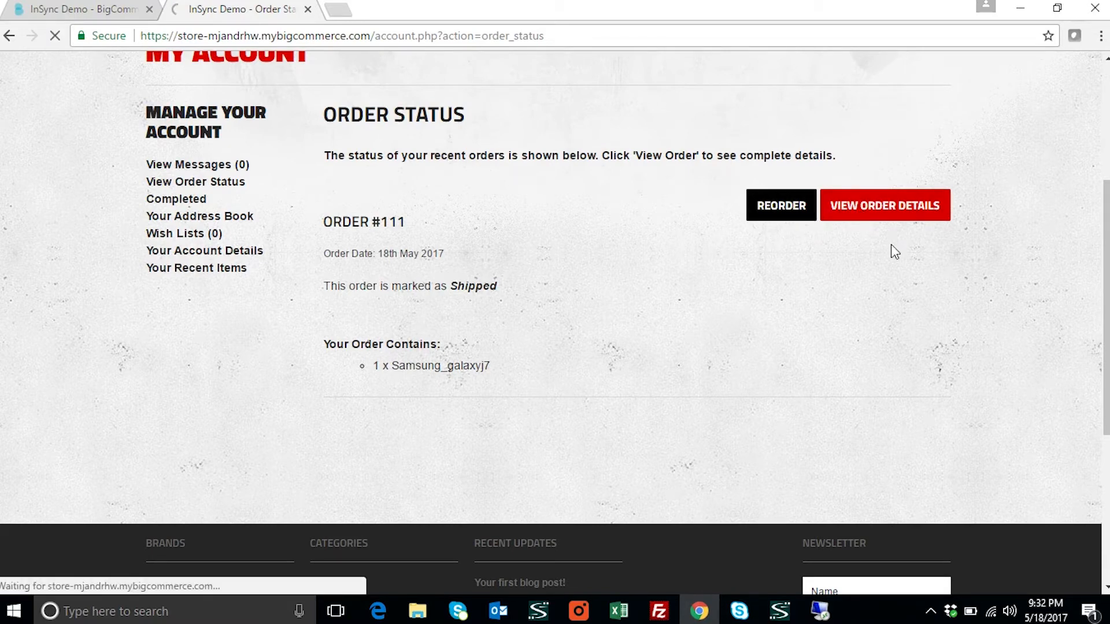
scroll(744, 303, down, 3)
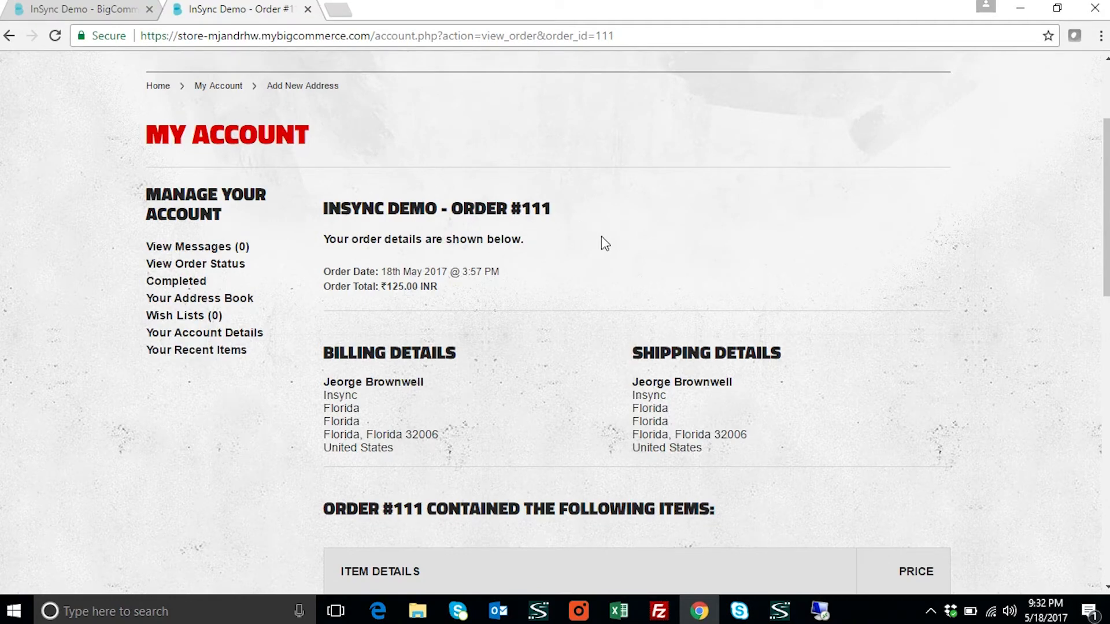
Confirm order #111's Shipments table shows tracking ABCD123456, then return to the admin inventory tab
scroll(544, 252, down, 3)
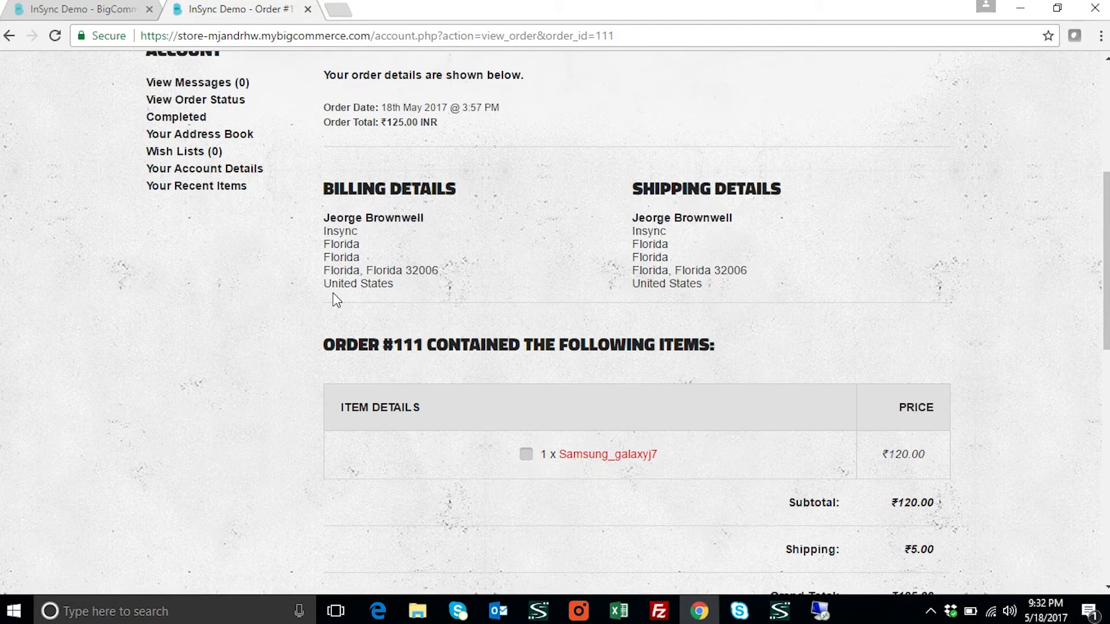
scroll(677, 406, down, 4)
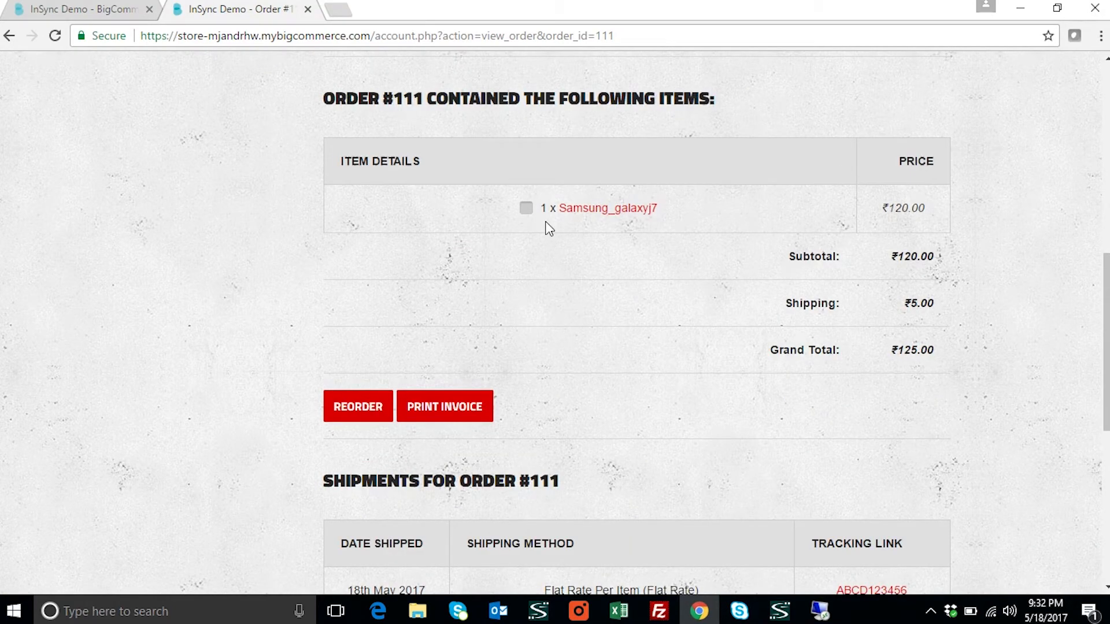
double_click(570, 215)
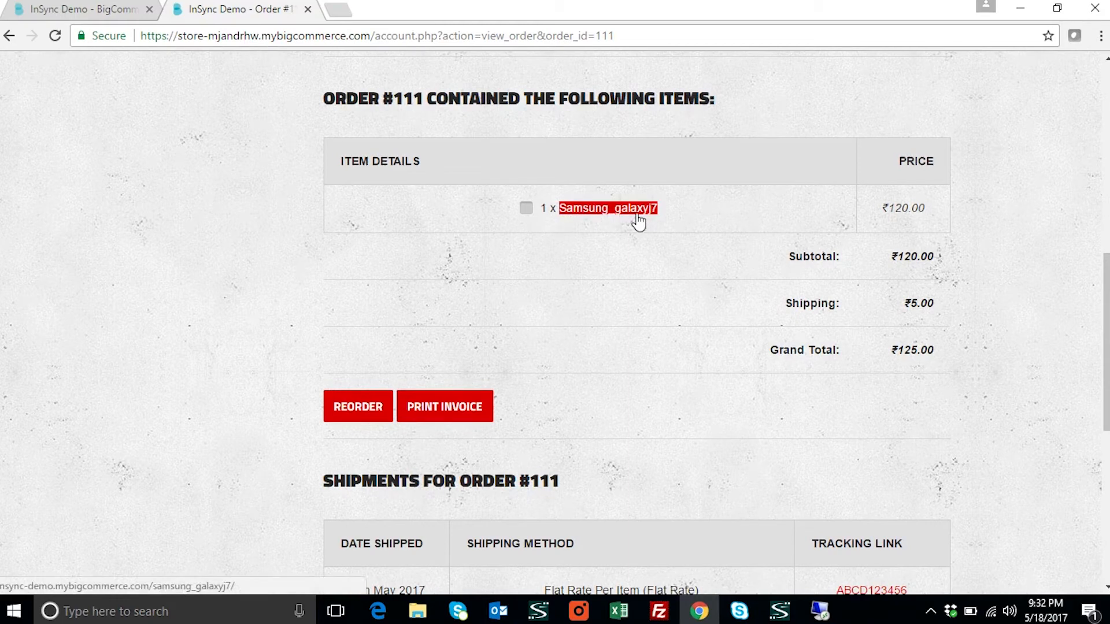
click(676, 219)
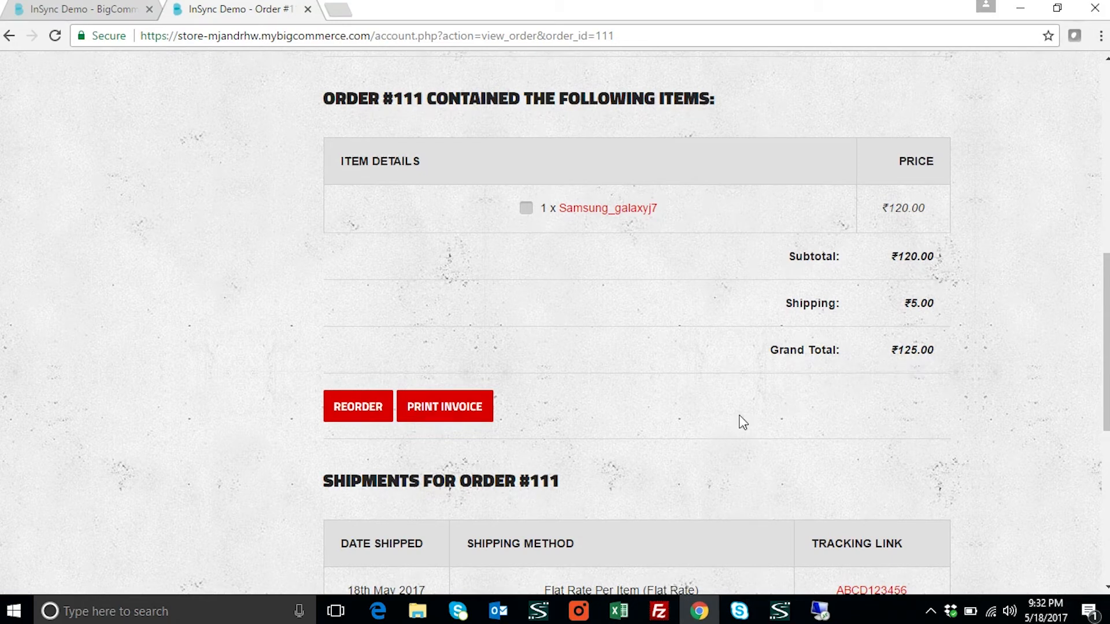
scroll(738, 422, down, 3)
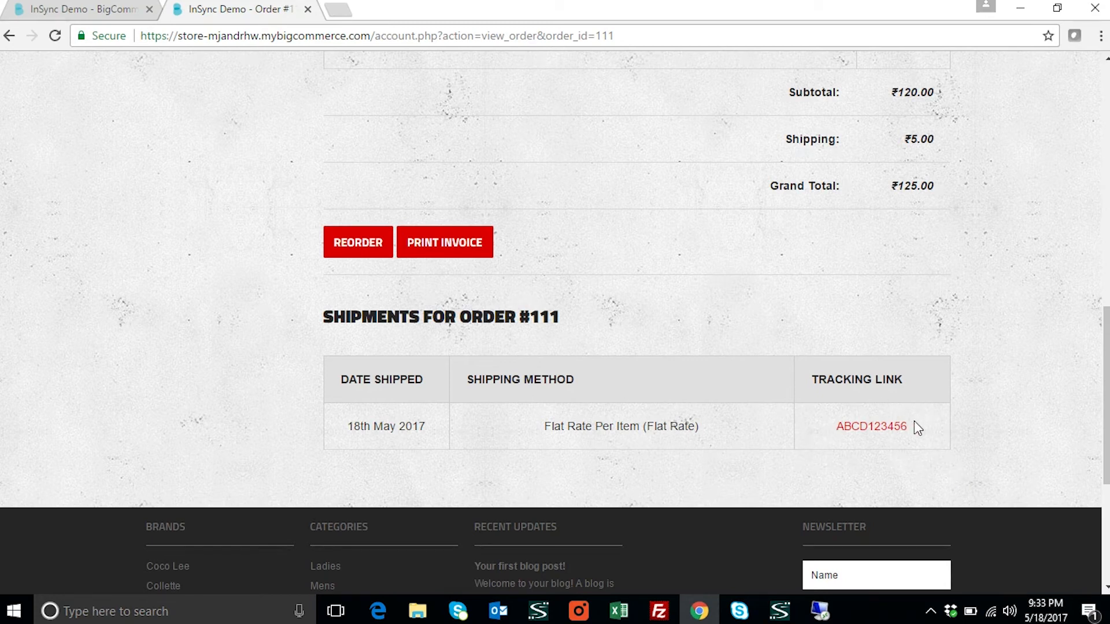
scroll(948, 282, up, 1)
scroll(948, 282, up, 8)
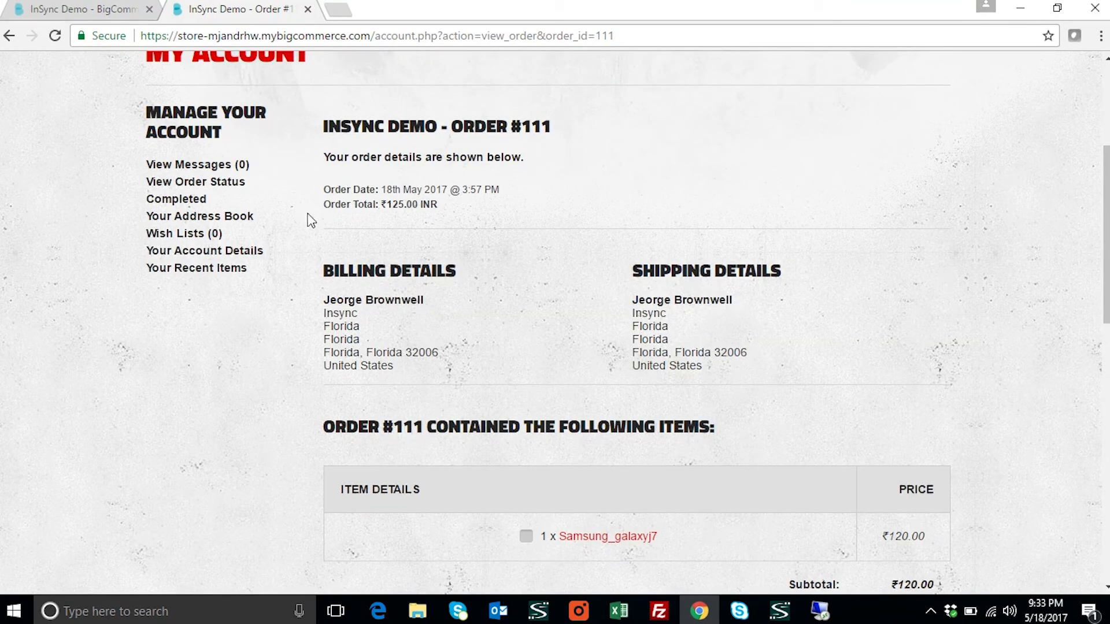
click(131, 10)
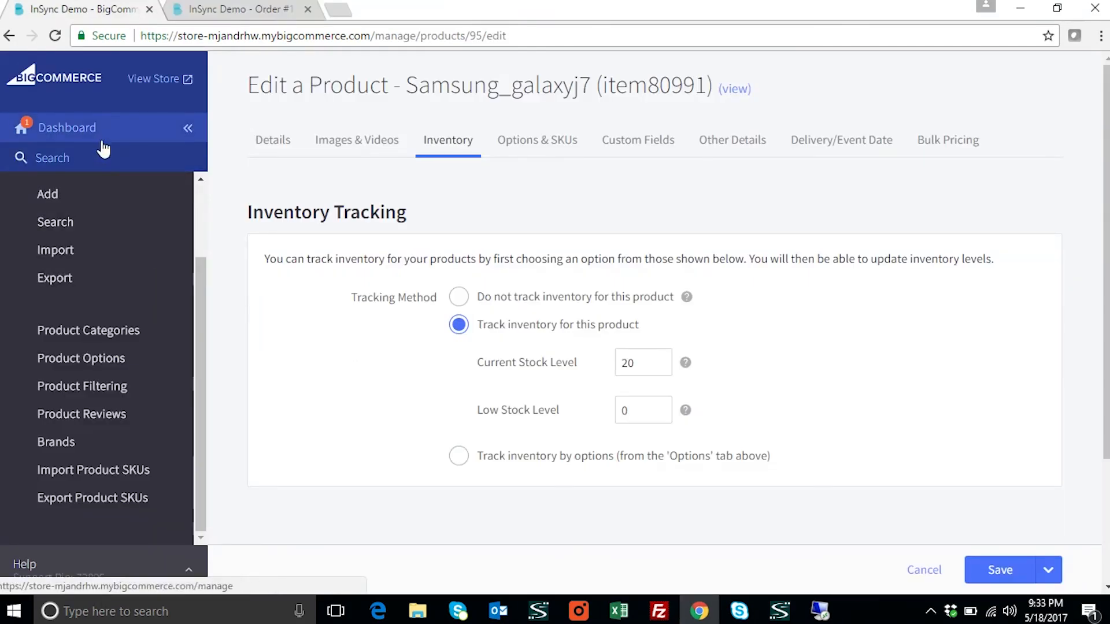
Go from the admin Dashboard to View Orders, where order 111 shows Shipped
click(131, 128)
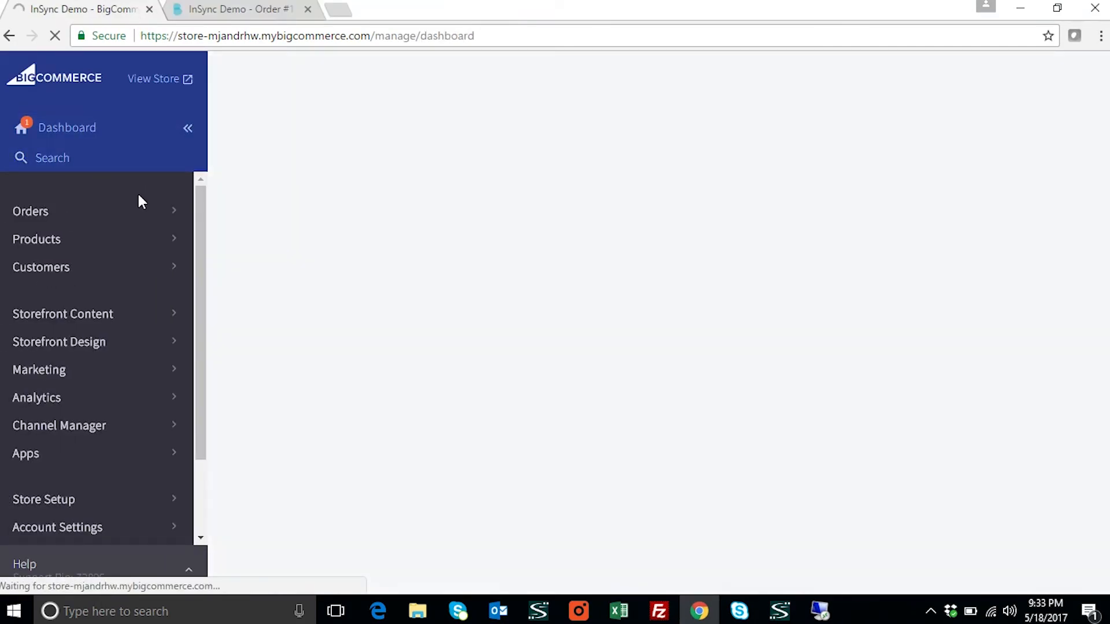
click(37, 217)
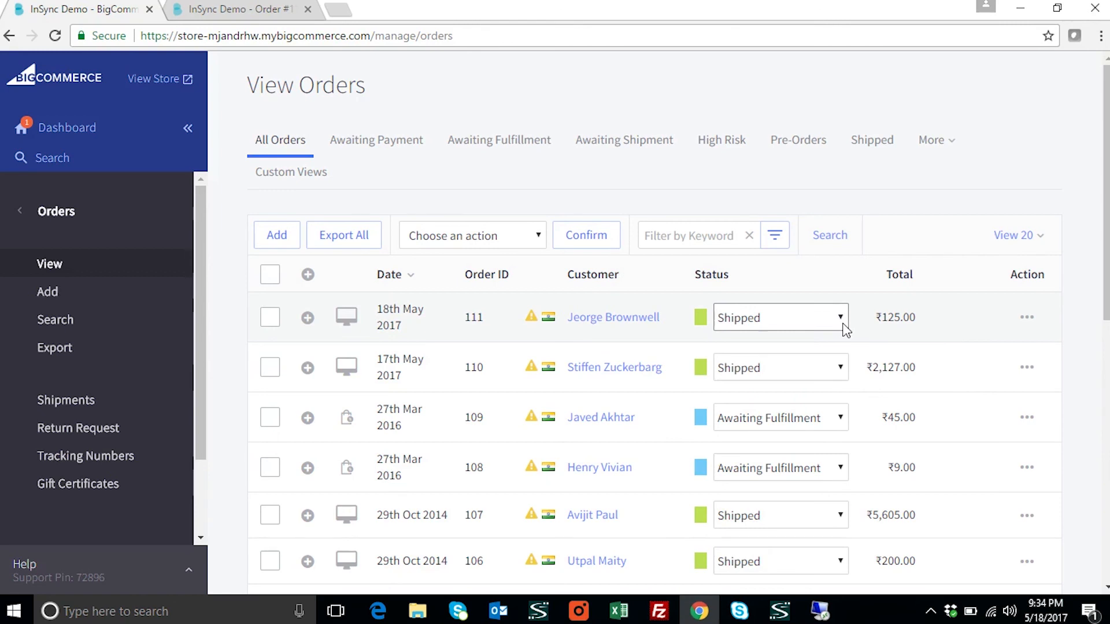
click(582, 615)
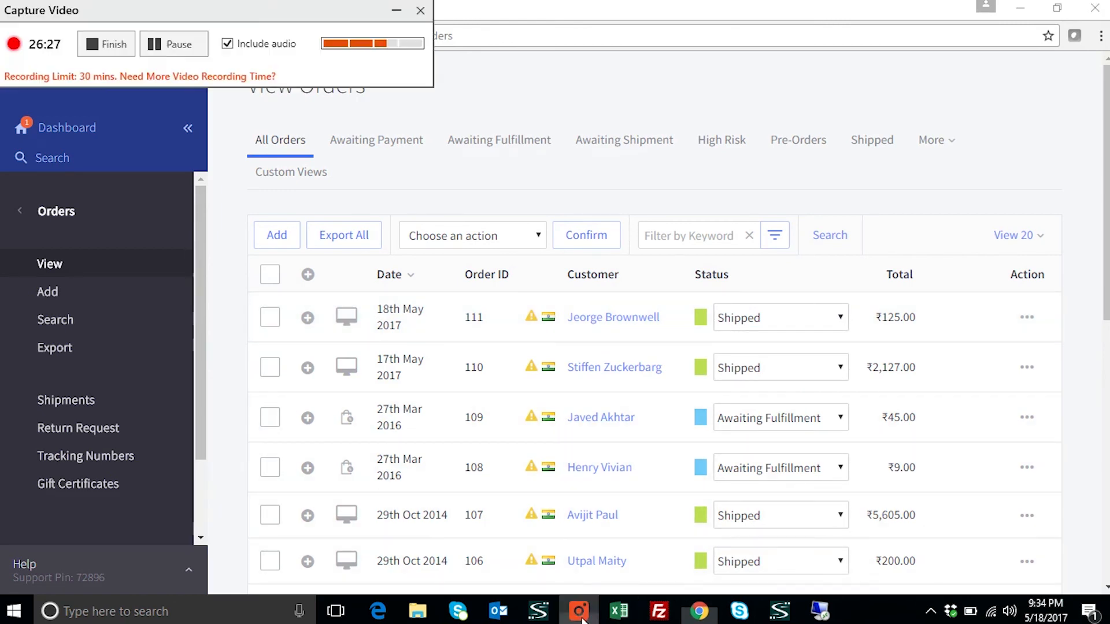